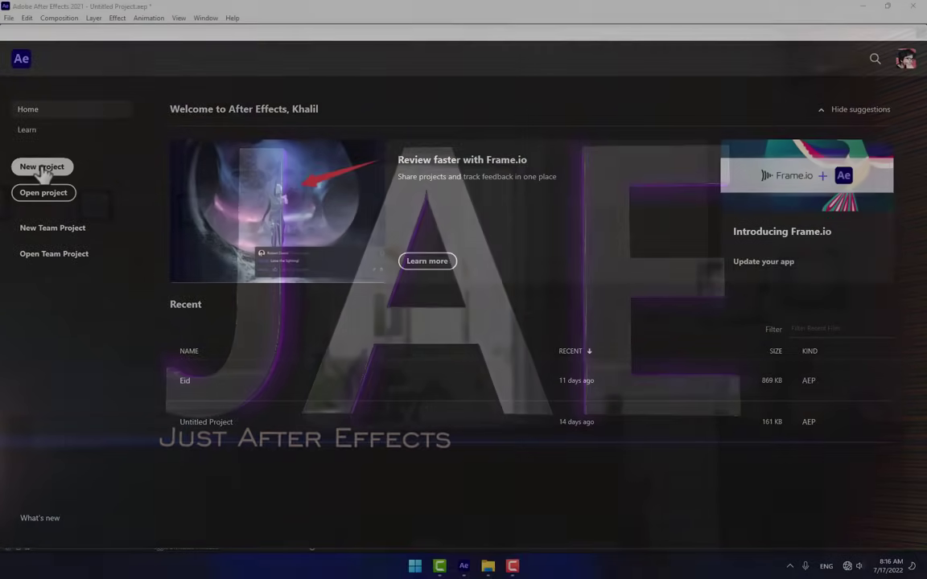
Start a new project without saving the old one and create a composition from the "Young man walking listening music" video footage.
{"action": "left_click", "coordinate": [42, 168]}
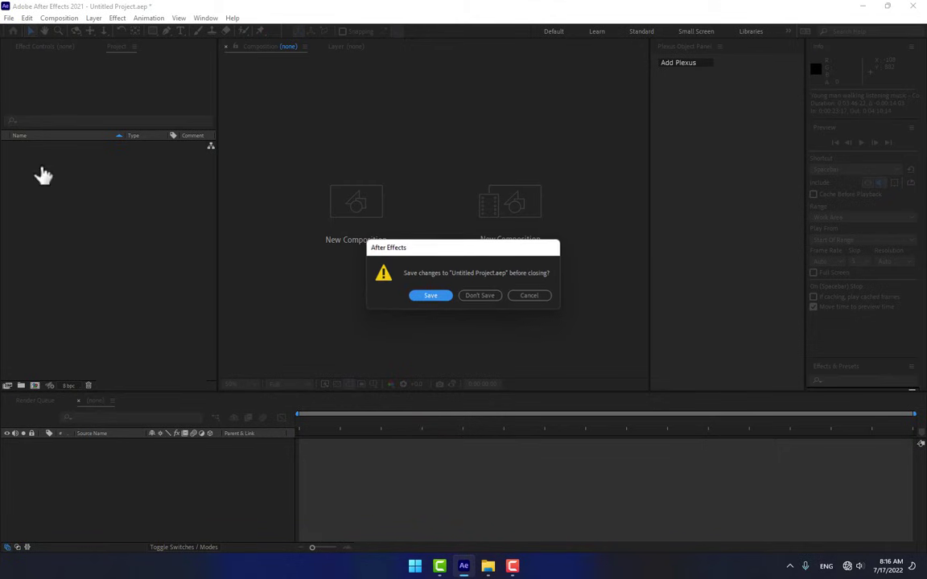
{"action": "left_click", "coordinate": [480, 295]}
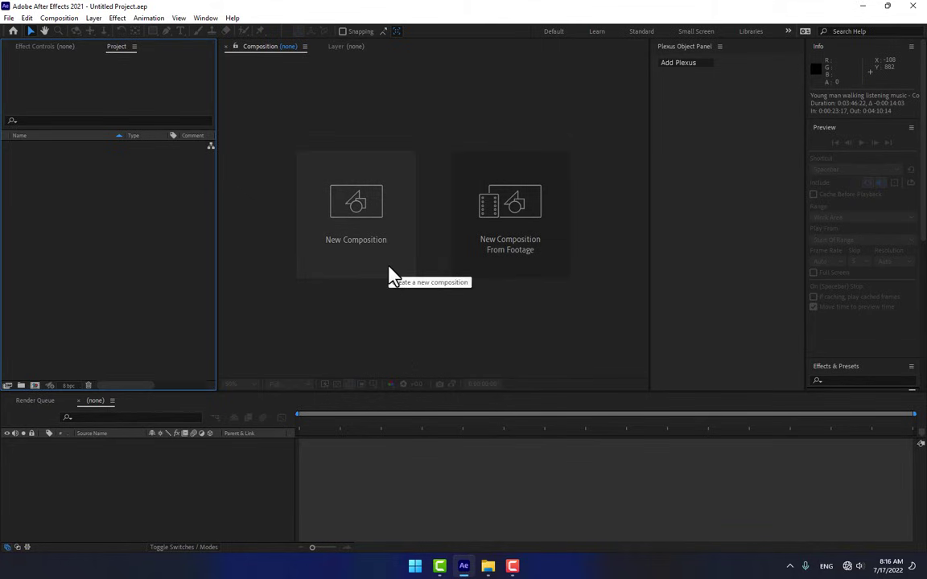
{"action": "left_click", "coordinate": [525, 224]}
{"action": "scroll", "coordinate": [374, 250], "scroll_direction": "down", "scroll_amount": 2}
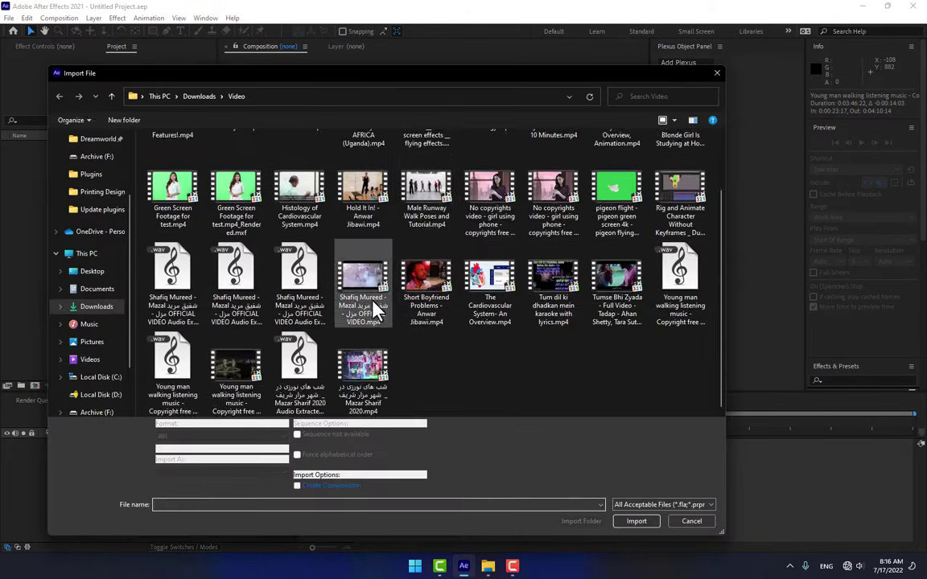
{"action": "double_click", "coordinate": [225, 392]}
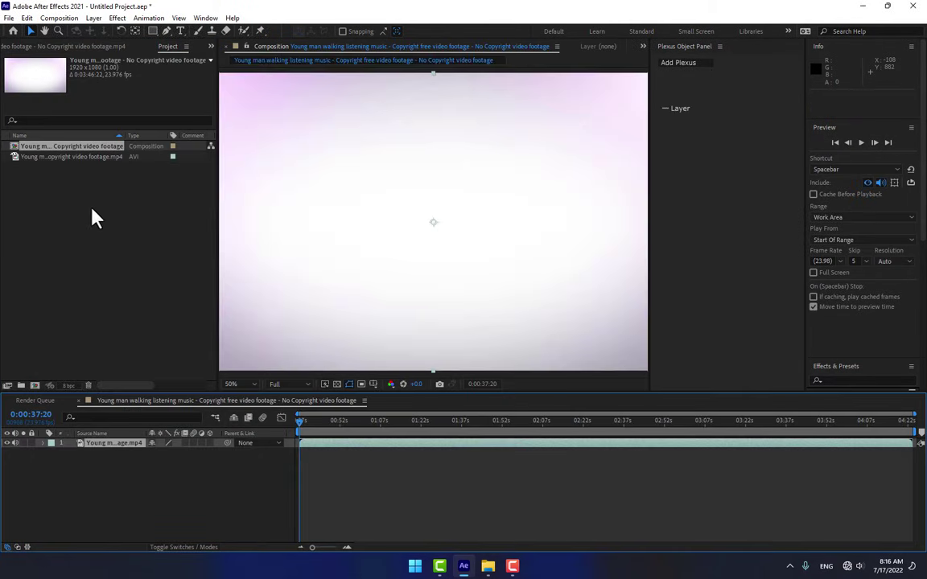
Set the work area around the city skyline shot, from 0:00:51:02 to 0:01:04:22, and trim the composition to it.
{"action": "left_click_drag", "start_coordinate": [462, 426], "coordinate": [538, 451]}
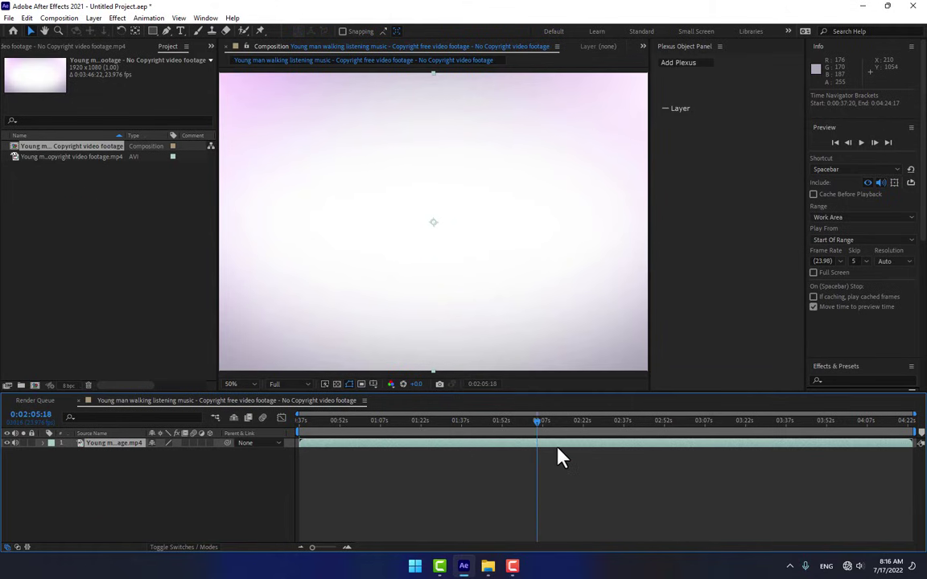
{"action": "left_click_drag", "start_coordinate": [425, 457], "coordinate": [565, 444]}
{"action": "left_click_drag", "start_coordinate": [411, 424], "coordinate": [373, 431]}
{"action": "left_click", "coordinate": [300, 430]}
{"action": "left_click_drag", "start_coordinate": [919, 433], "coordinate": [378, 442]}
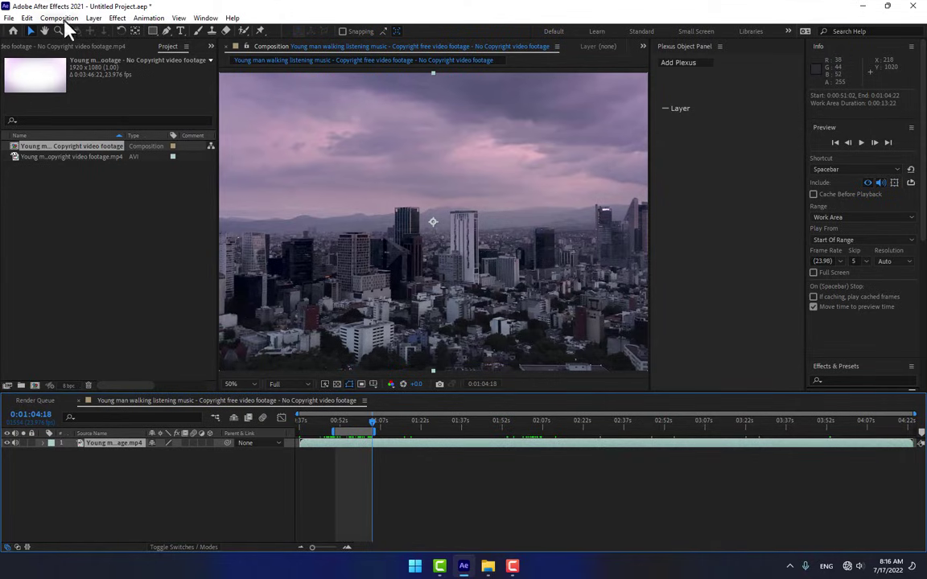
{"action": "left_click", "coordinate": [59, 18]}
{"action": "left_click", "coordinate": [69, 69]}
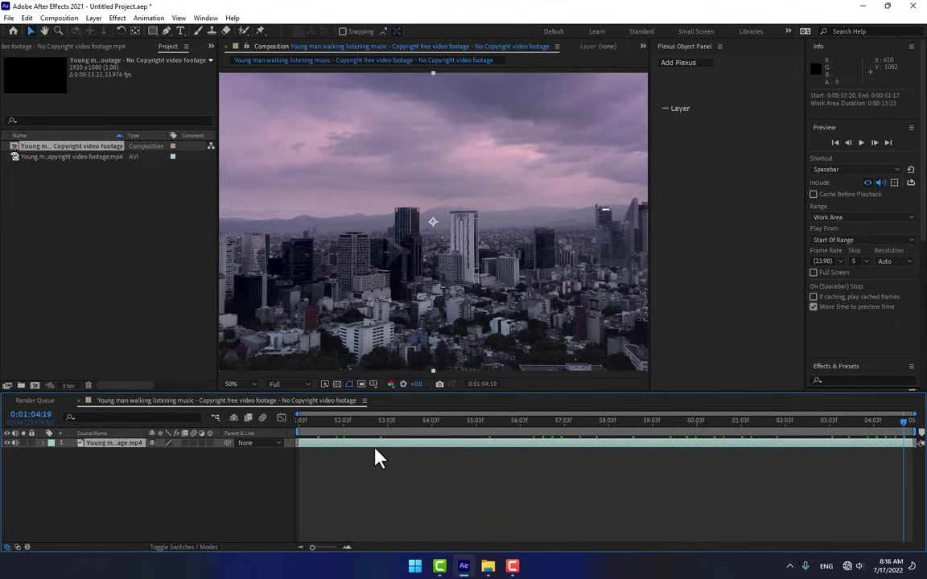
Preview the skyline shot, end the work area at about 0:00:57:05, and trim the composition to the work area.
{"action": "key", "text": "space"}
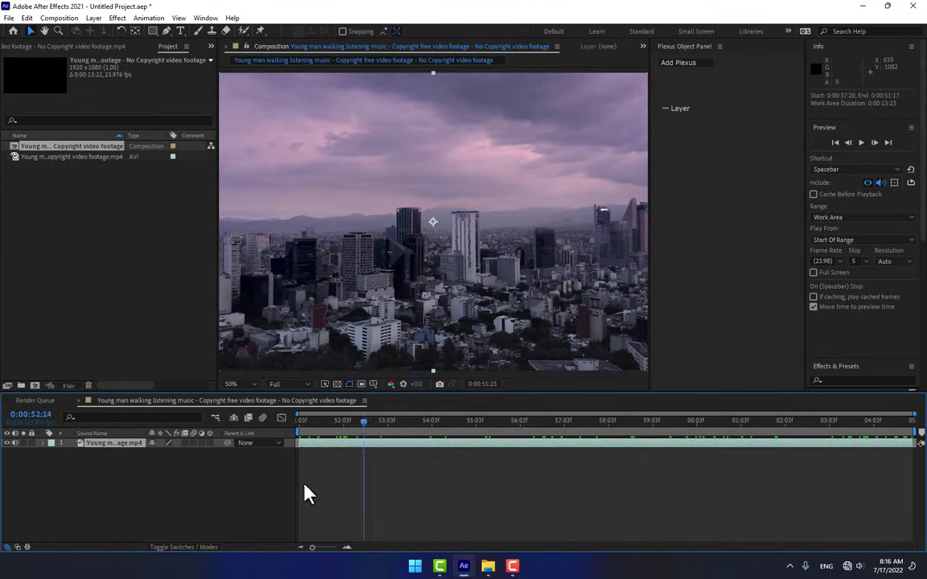
{"action": "left_click_drag", "start_coordinate": [313, 424], "coordinate": [168, 446]}
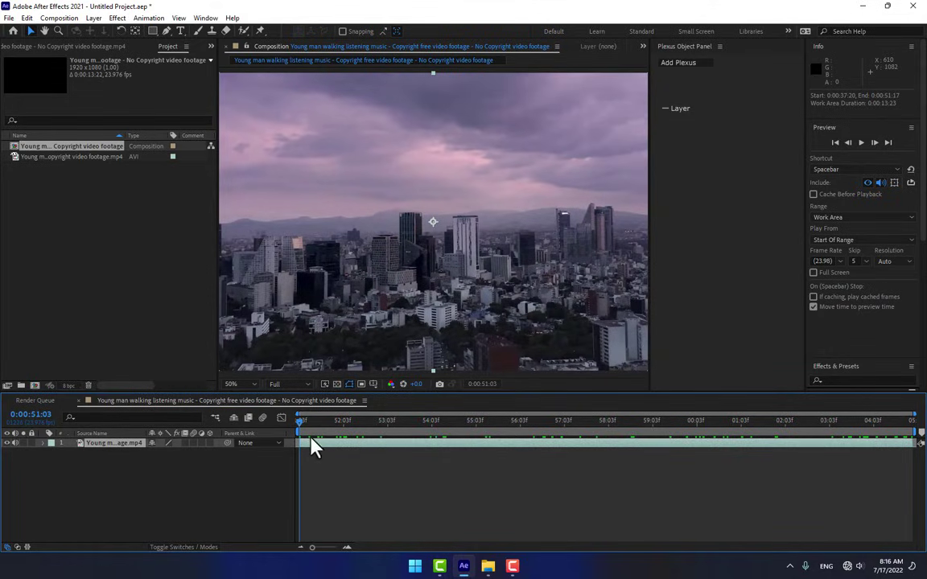
{"action": "left_click_drag", "start_coordinate": [309, 422], "coordinate": [569, 431]}
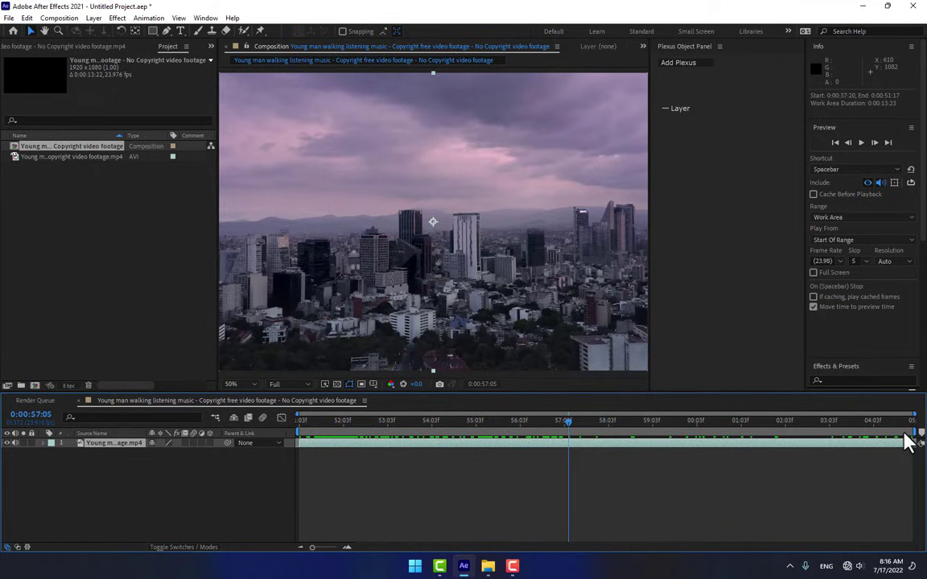
{"action": "left_click_drag", "start_coordinate": [917, 441], "coordinate": [578, 448]}
{"action": "left_click", "coordinate": [59, 18]}
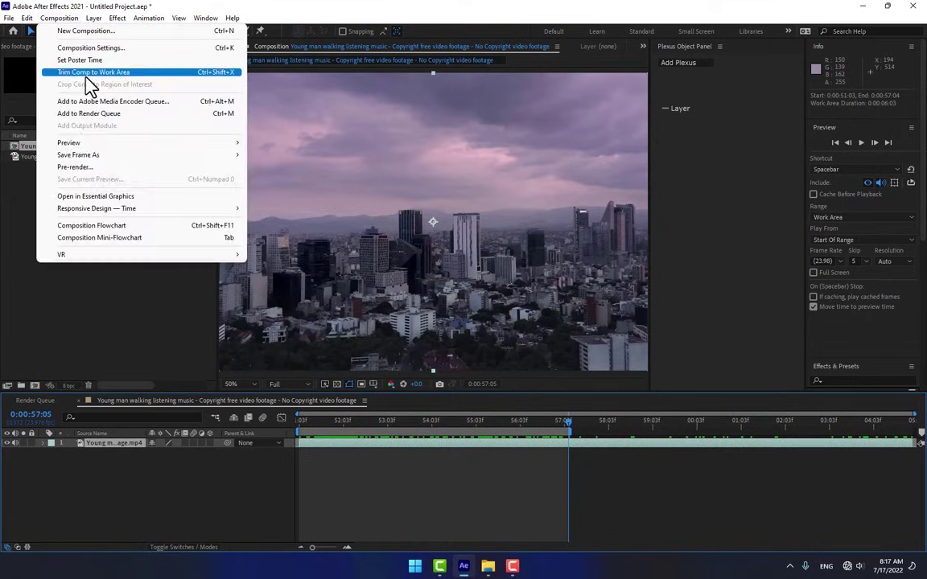
{"action": "left_click", "coordinate": [76, 69]}
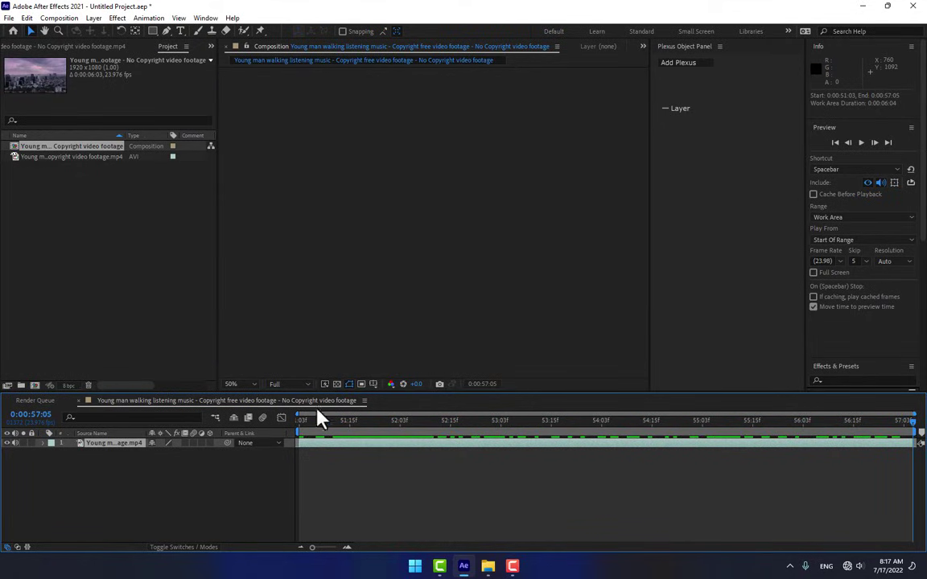
Return to the composition's first frame and lock the video footage layer.
{"action": "key", "text": "Home"}
{"action": "scroll", "coordinate": [347, 285], "scroll_direction": "down", "scroll_amount": 3}
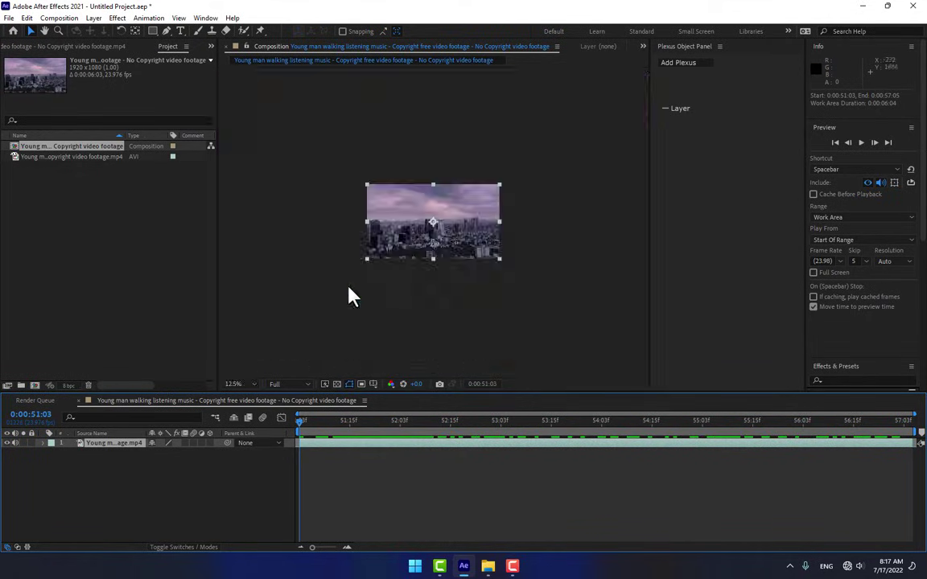
{"action": "scroll", "coordinate": [378, 310], "scroll_direction": "up", "scroll_amount": 1}
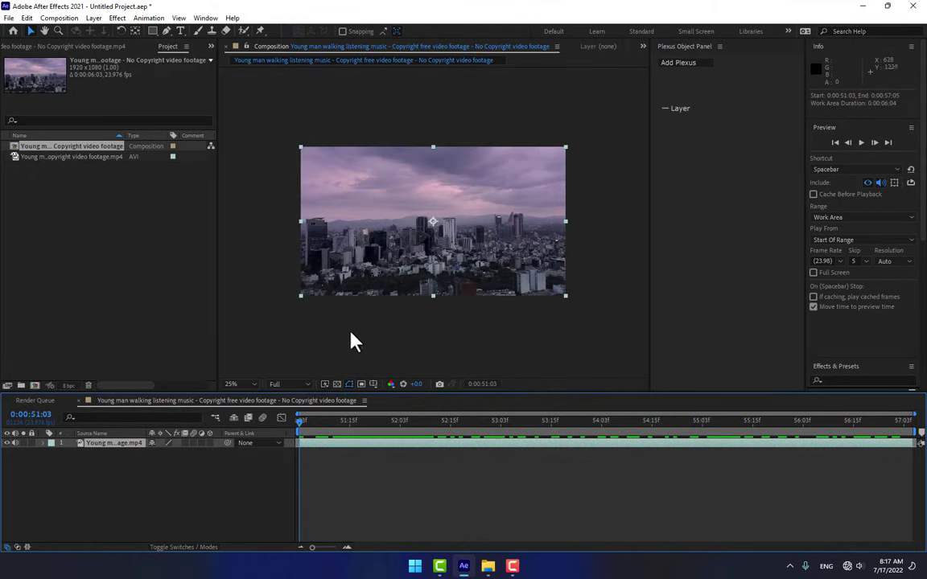
{"action": "left_click", "coordinate": [32, 444]}
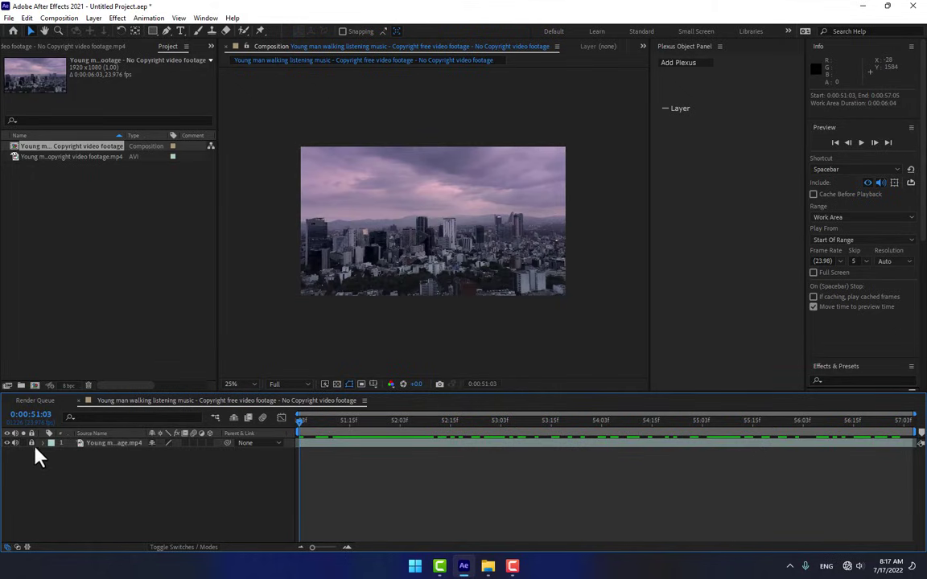
Close the Plexus Object Panel and set the composition view magnification to 50%.
{"action": "left_click", "coordinate": [721, 47]}
{"action": "left_click", "coordinate": [752, 47]}
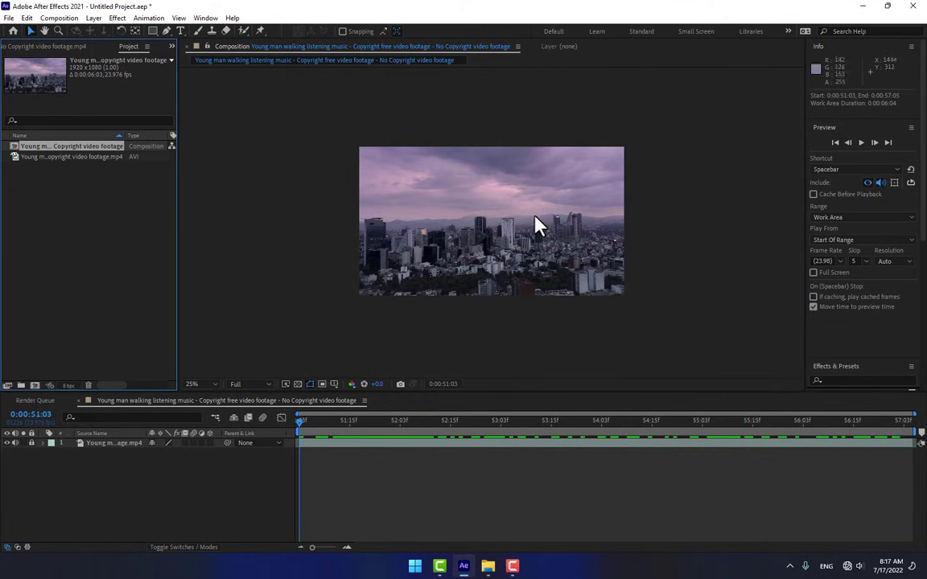
{"action": "left_click", "coordinate": [194, 384]}
{"action": "left_click", "coordinate": [211, 197]}
Add a white point light named Emitter with 100% intensity to the composition.
{"action": "right_click", "coordinate": [228, 487]}
{"action": "mouse_move", "coordinate": [274, 352]}
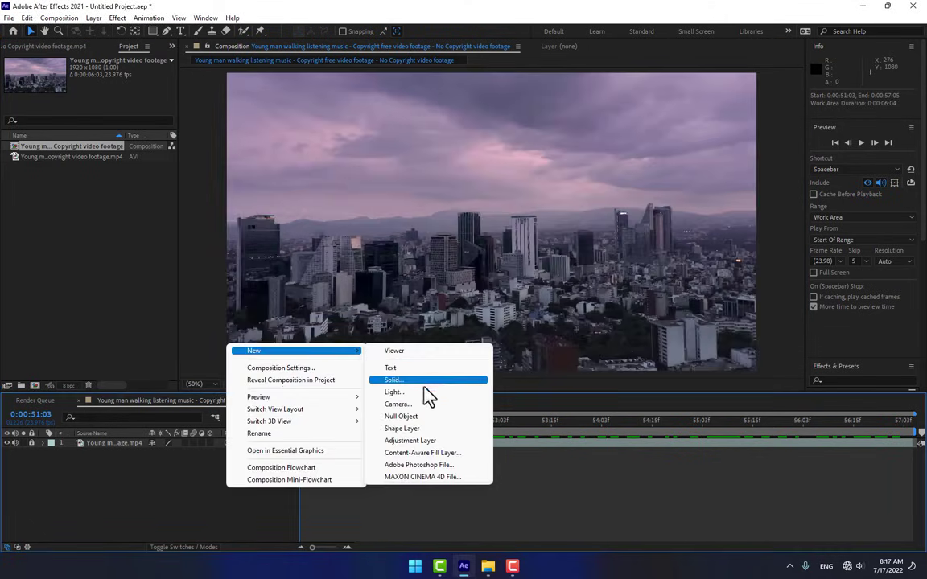
{"action": "left_click", "coordinate": [425, 392]}
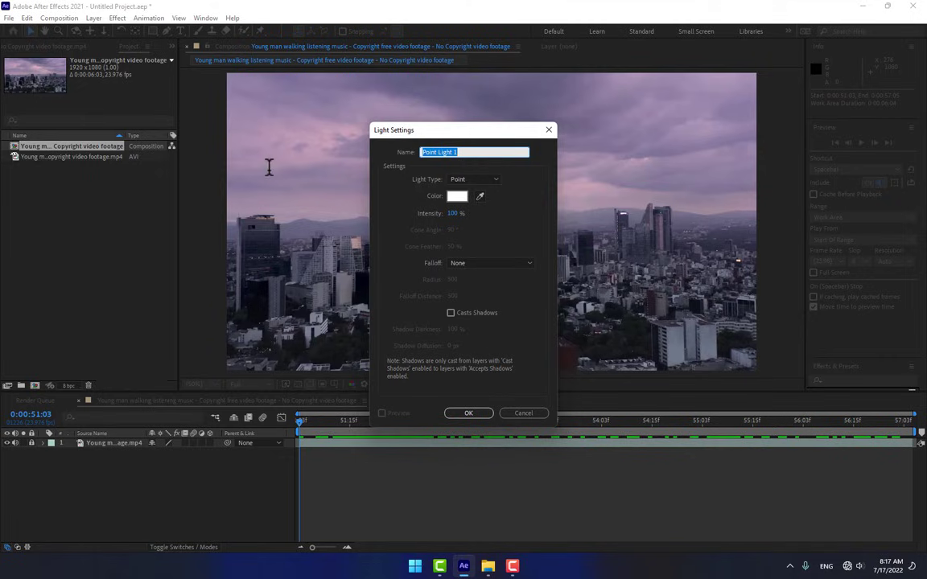
{"action": "type", "text": "Emitter"}
{"action": "left_click", "coordinate": [468, 413]}
{"action": "left_click", "coordinate": [555, 328]}
Move the Emitter light beyond the frame's right edge to 2364, 460, 1003.3 and keyframe its Position at 0:00:51:03.
{"action": "left_click_drag", "start_coordinate": [581, 200], "coordinate": [728, 216]}
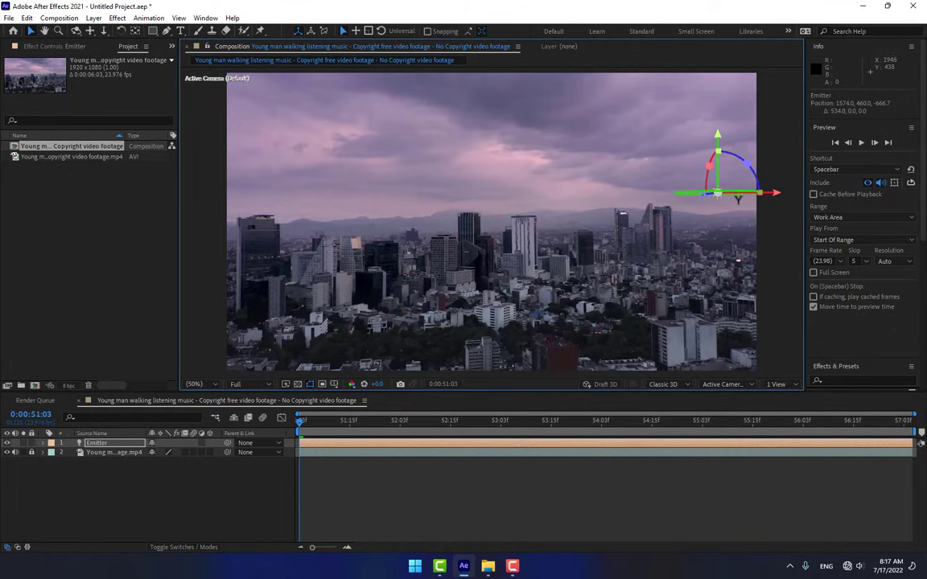
{"action": "left_click_drag", "start_coordinate": [702, 198], "coordinate": [257, 362]}
{"action": "left_click_drag", "start_coordinate": [682, 221], "coordinate": [894, 223]}
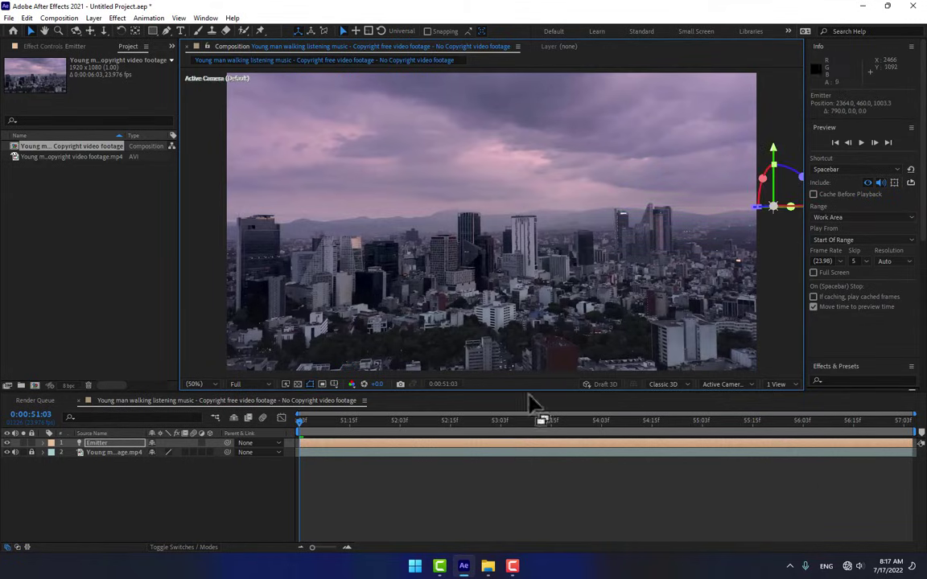
{"action": "key", "text": "p"}
{"action": "left_click", "coordinate": [71, 454]}
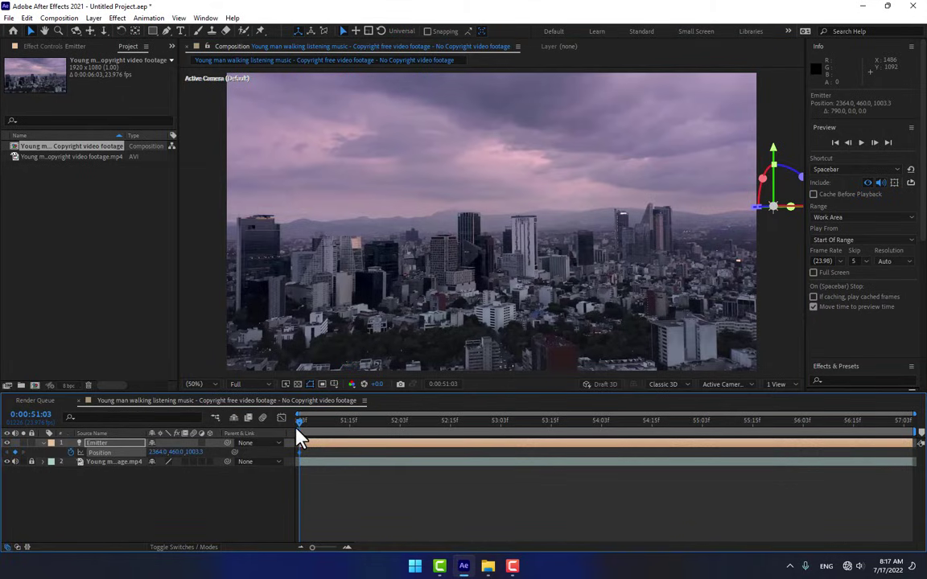
At 0:00:53:01, move the Emitter light to Position 1434, 550, 1003.3 to add a second keyframe.
{"action": "key", "text": "space"}
{"action": "left_click_drag", "start_coordinate": [351, 424], "coordinate": [493, 424]}
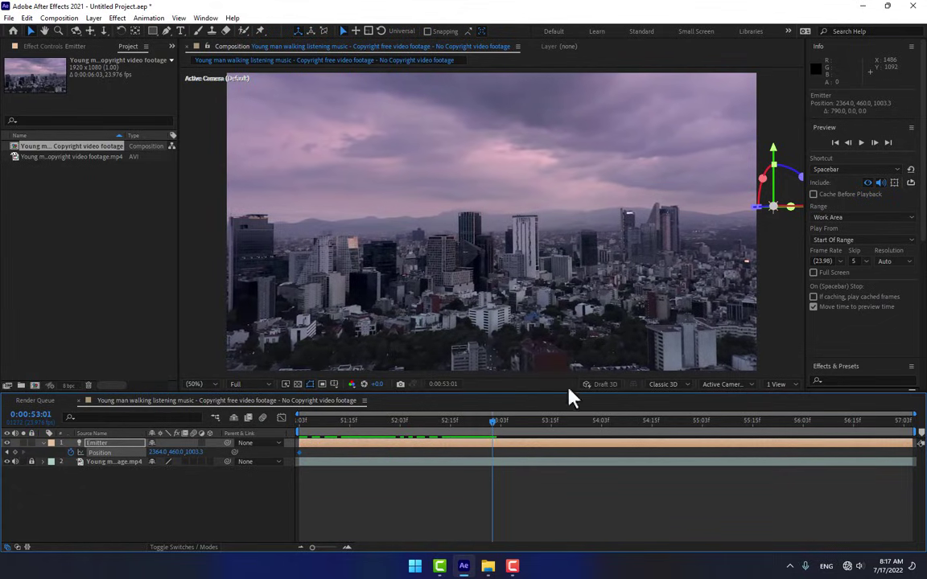
{"action": "left_click_drag", "start_coordinate": [765, 234], "coordinate": [710, 224]}
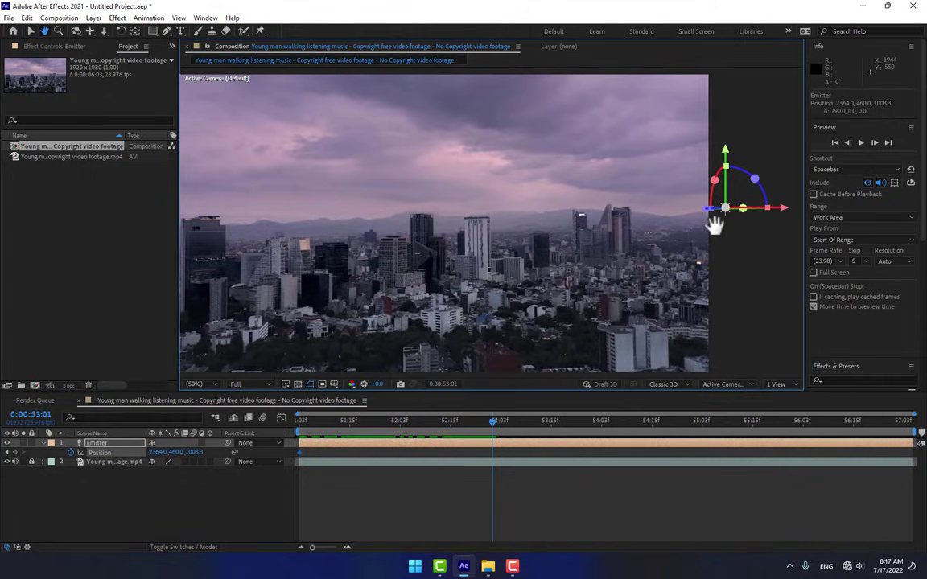
{"action": "left_click_drag", "start_coordinate": [781, 210], "coordinate": [548, 185]}
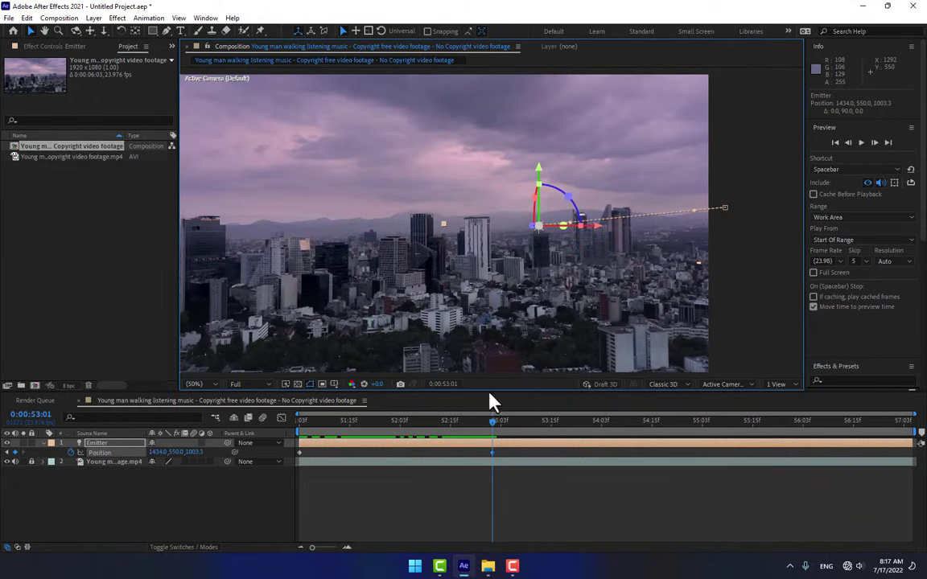
At 0:00:54:15, move the Emitter light to Position 784, 550, 254.3 to add a third keyframe.
{"action": "left_click_drag", "start_coordinate": [620, 422], "coordinate": [653, 420]}
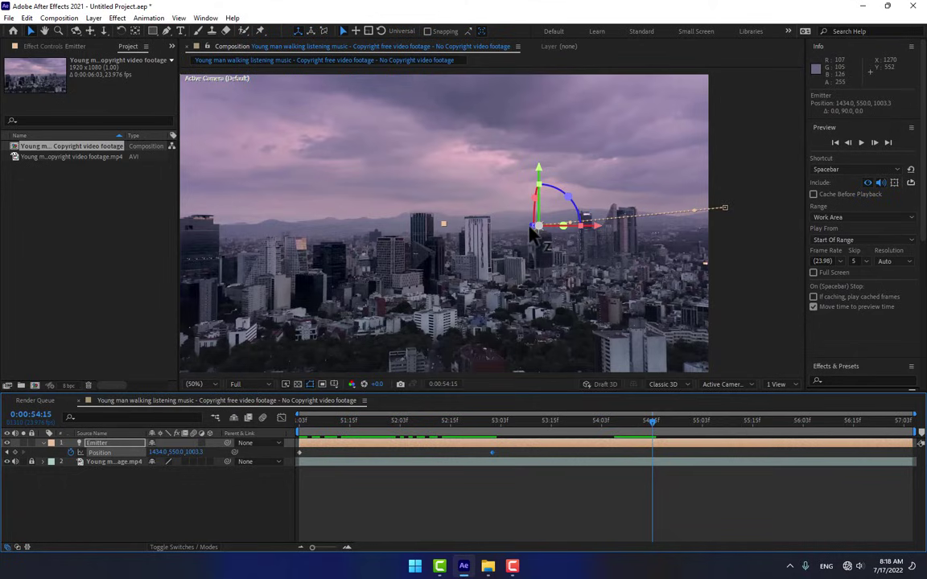
{"action": "left_click_drag", "start_coordinate": [531, 233], "coordinate": [427, 236]}
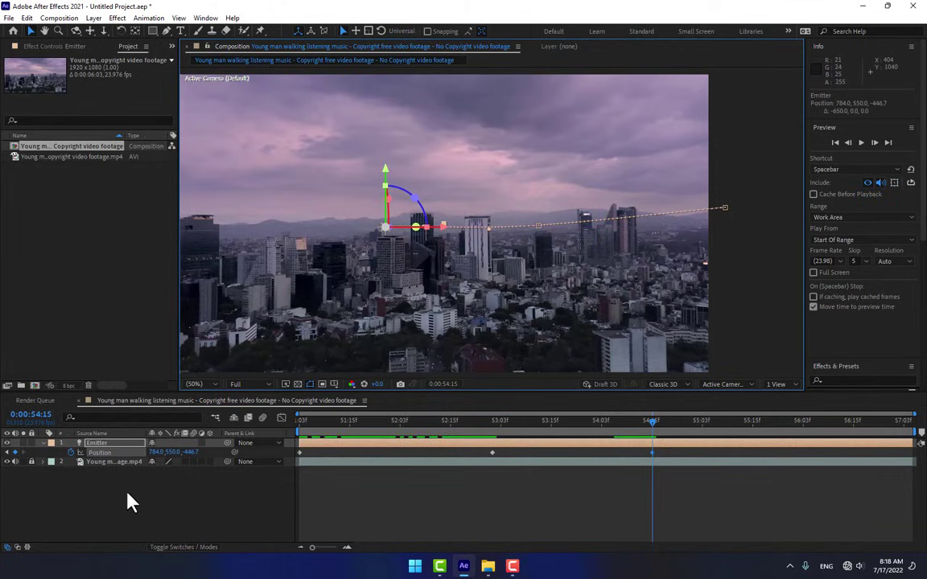
{"action": "left_click_drag", "start_coordinate": [187, 453], "coordinate": [532, 431]}
At 0:00:55:23, move the Emitter light past the frame's left edge to 124, 682, -911.6 as a fourth Position keyframe.
{"action": "left_click", "coordinate": [788, 422]}
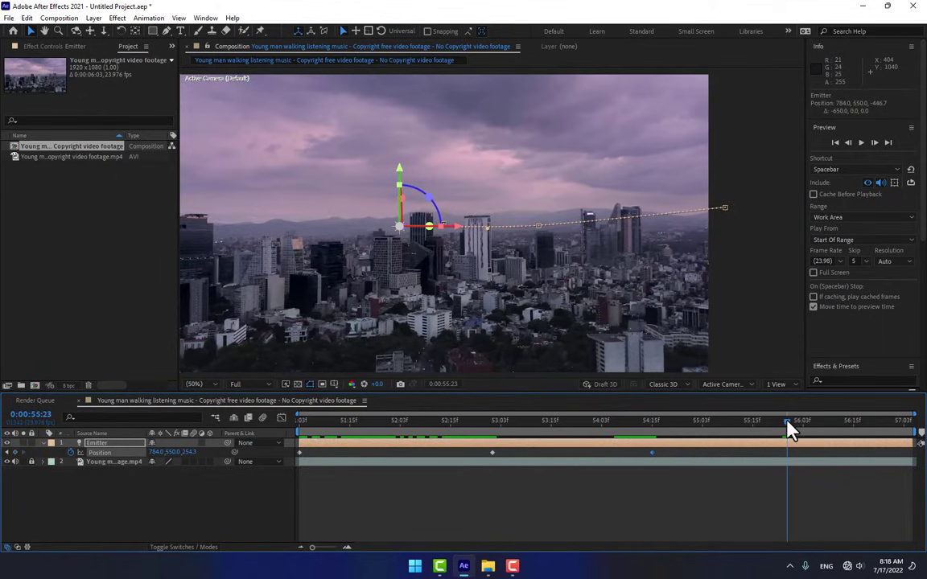
{"action": "left_click_drag", "start_coordinate": [359, 268], "coordinate": [472, 257]}
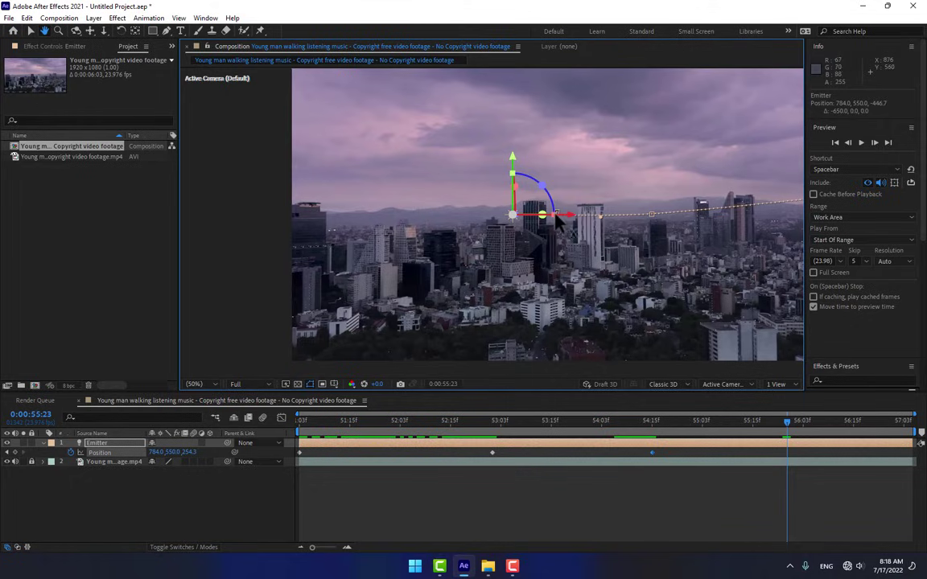
{"action": "left_click_drag", "start_coordinate": [569, 216], "coordinate": [420, 219]}
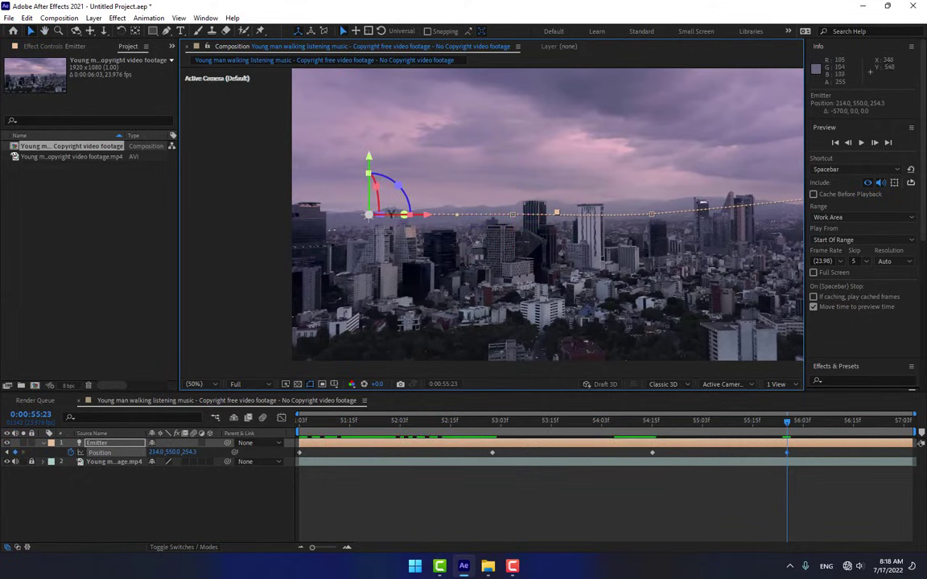
{"action": "left_click_drag", "start_coordinate": [382, 216], "coordinate": [80, 294]}
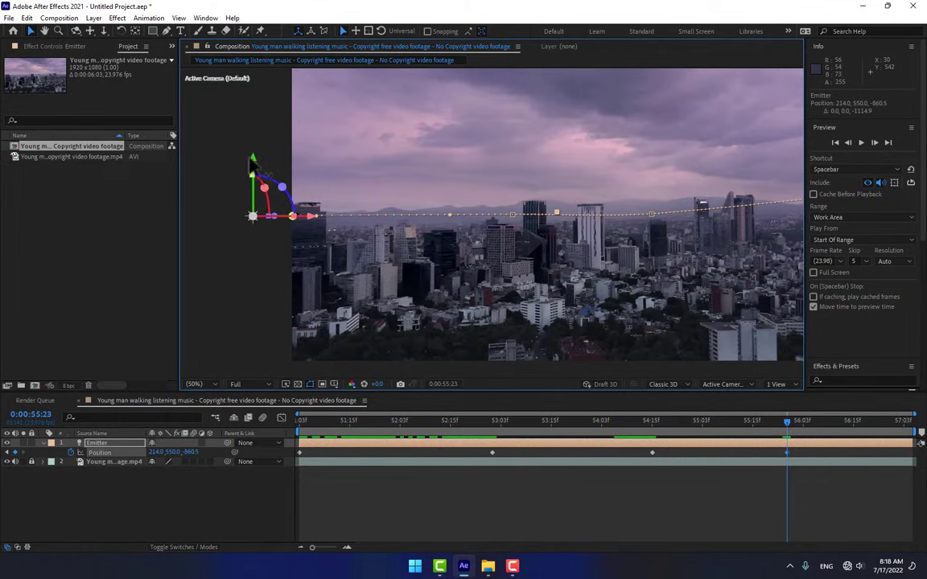
{"action": "left_click_drag", "start_coordinate": [253, 161], "coordinate": [253, 203]}
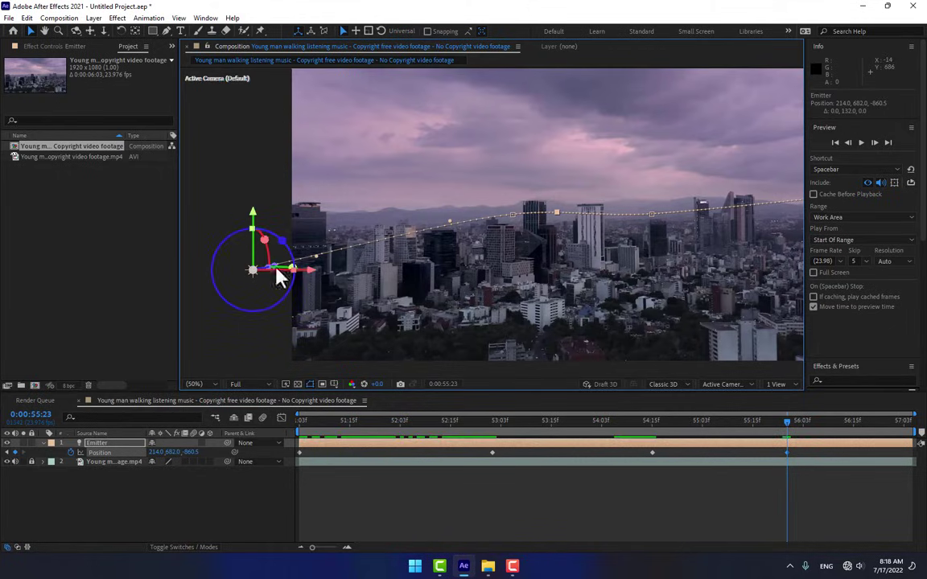
{"action": "left_click_drag", "start_coordinate": [319, 273], "coordinate": [226, 264]}
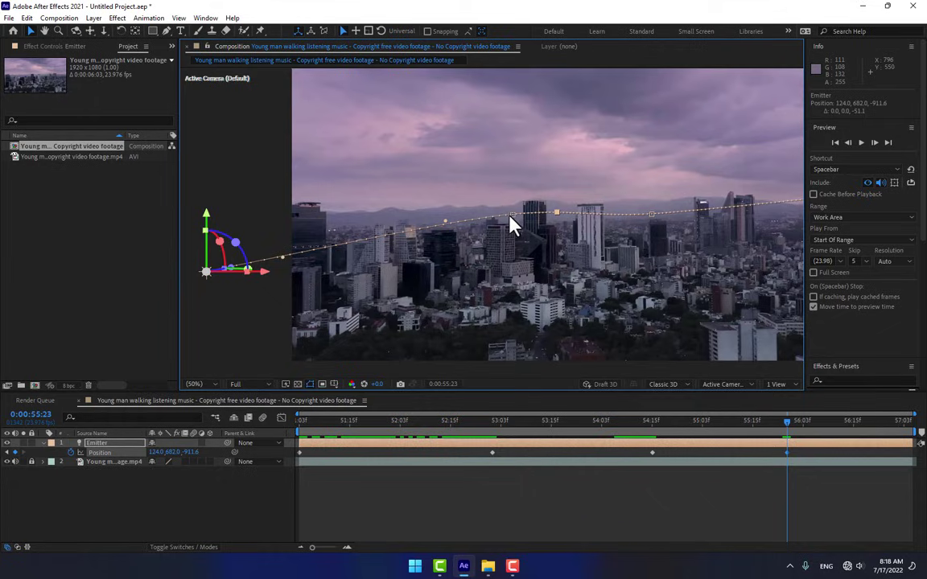
Lower two points of the Emitter's motion path, the third keyframe to 775.2, 600, 254.3 and the first to 2375, 578, 1003.3.
{"action": "left_click_drag", "start_coordinate": [513, 215], "coordinate": [510, 226]}
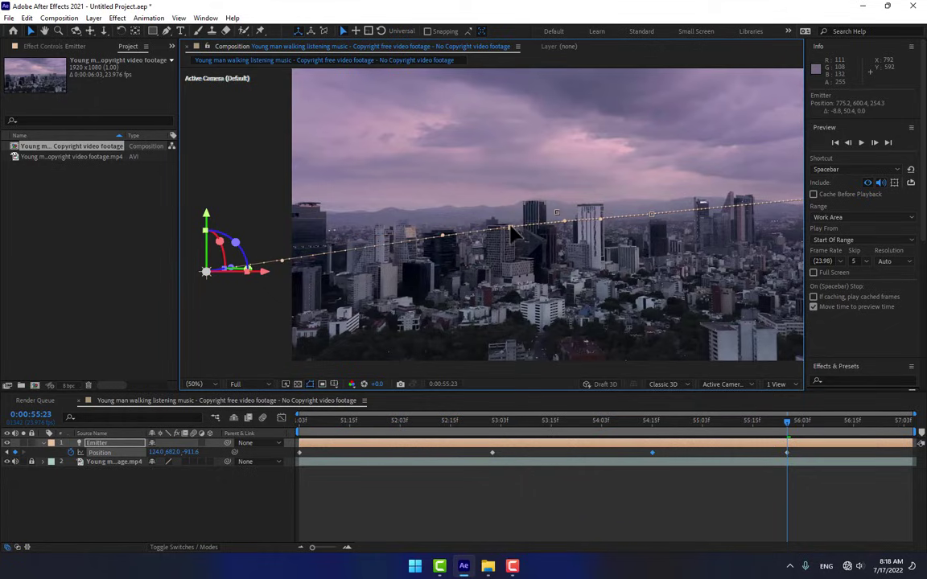
{"action": "key", "text": "space"}
{"action": "left_click_drag", "start_coordinate": [701, 209], "coordinate": [559, 204]}
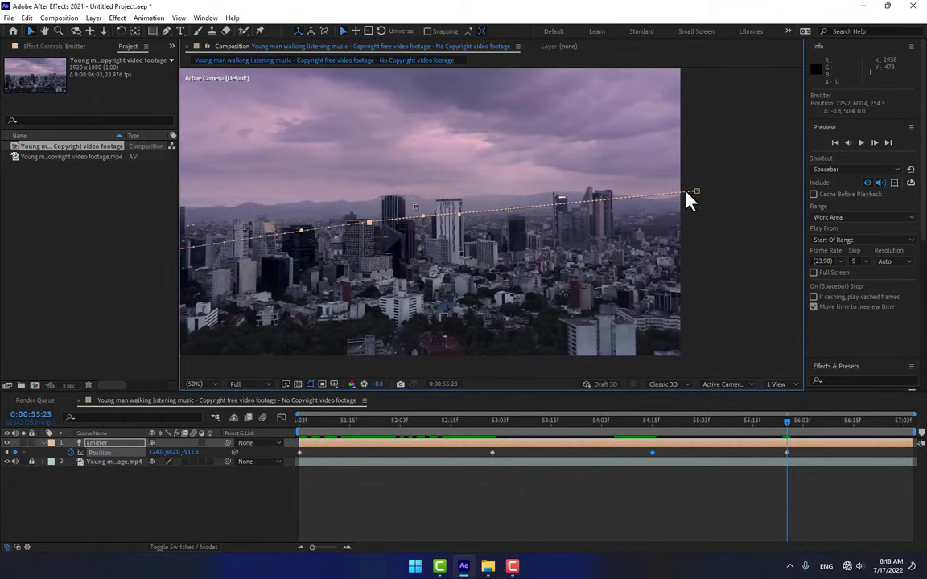
{"action": "left_click_drag", "start_coordinate": [698, 192], "coordinate": [699, 213]}
{"action": "key", "text": "space"}
{"action": "left_click_drag", "start_coordinate": [404, 244], "coordinate": [545, 239]}
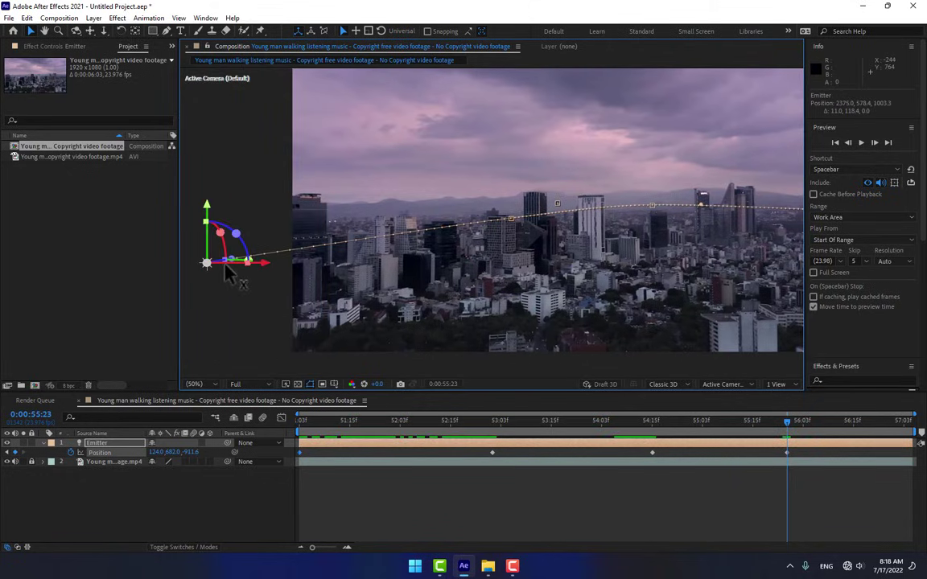
Move the fourth keyframe of the Emitter's motion path to 124, 636, -911.6 and reshape the curve around the second keyframe.
{"action": "left_click_drag", "start_coordinate": [208, 223], "coordinate": [208, 180]}
{"action": "left_click_drag", "start_coordinate": [652, 206], "coordinate": [660, 217]}
{"action": "left_click_drag", "start_coordinate": [567, 218], "coordinate": [489, 212]}
{"action": "left_click_drag", "start_coordinate": [414, 194], "coordinate": [538, 184]}
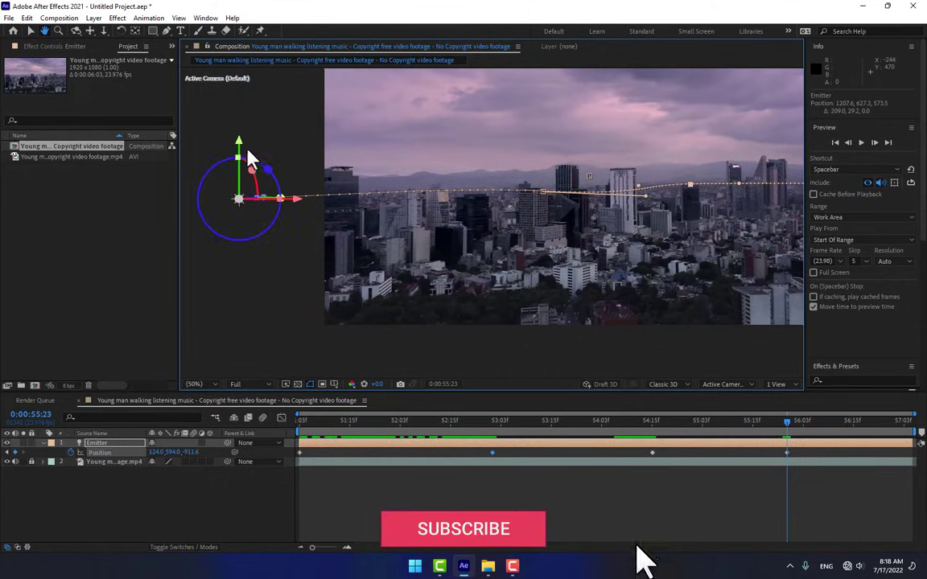
{"action": "left_click_drag", "start_coordinate": [240, 141], "coordinate": [287, 156]}
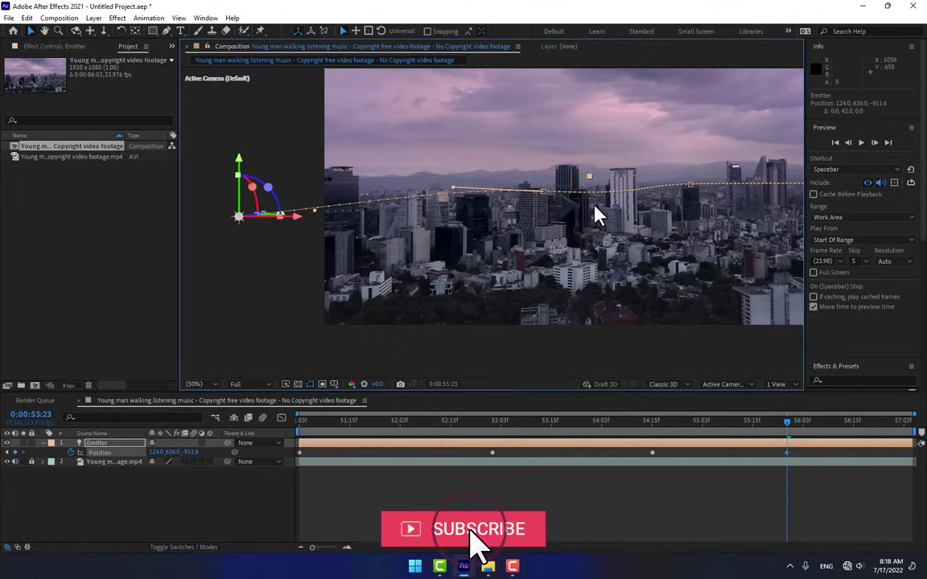
Smooth the Emitter path's middle, moving the third keyframe to 775.2, 659.5, 254.3 and the second to 1560.6, 580.3, 1003.3.
{"action": "left_click_drag", "start_coordinate": [543, 191], "coordinate": [543, 197]}
{"action": "left_click_drag", "start_coordinate": [453, 194], "coordinate": [460, 202]}
{"action": "left_click_drag", "start_coordinate": [596, 201], "coordinate": [484, 195]}
{"action": "left_click_drag", "start_coordinate": [578, 179], "coordinate": [587, 185]}
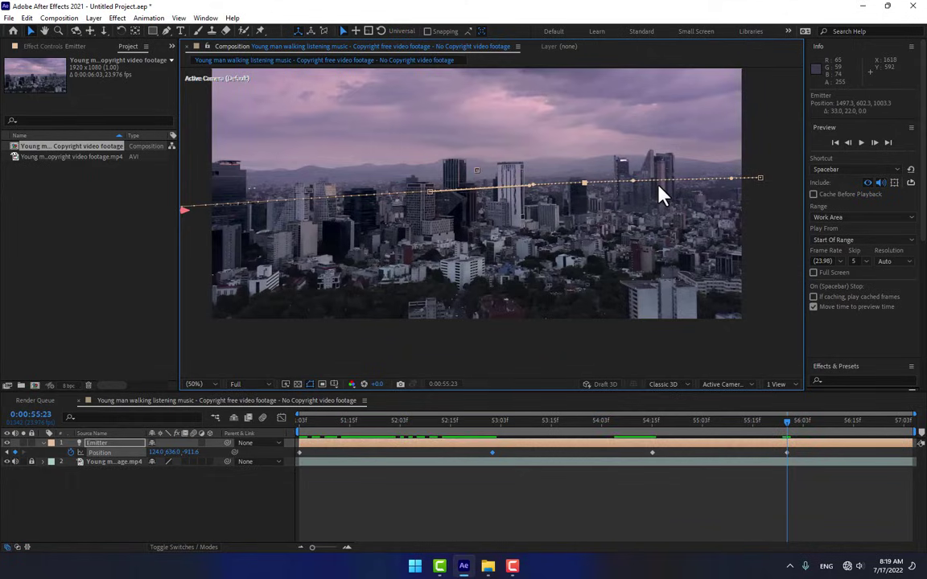
{"action": "left_click_drag", "start_coordinate": [429, 192], "coordinate": [430, 201]}
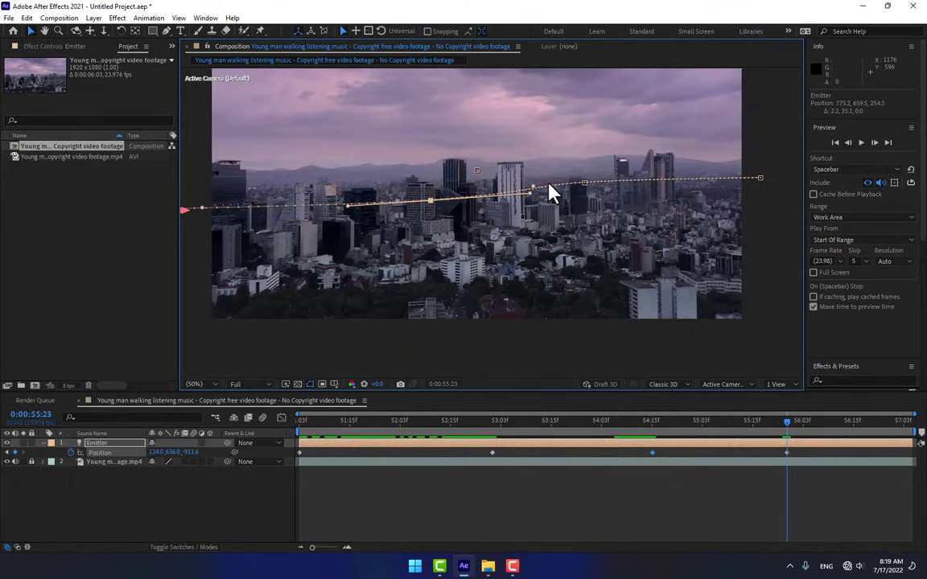
{"action": "left_click_drag", "start_coordinate": [585, 184], "coordinate": [595, 179]}
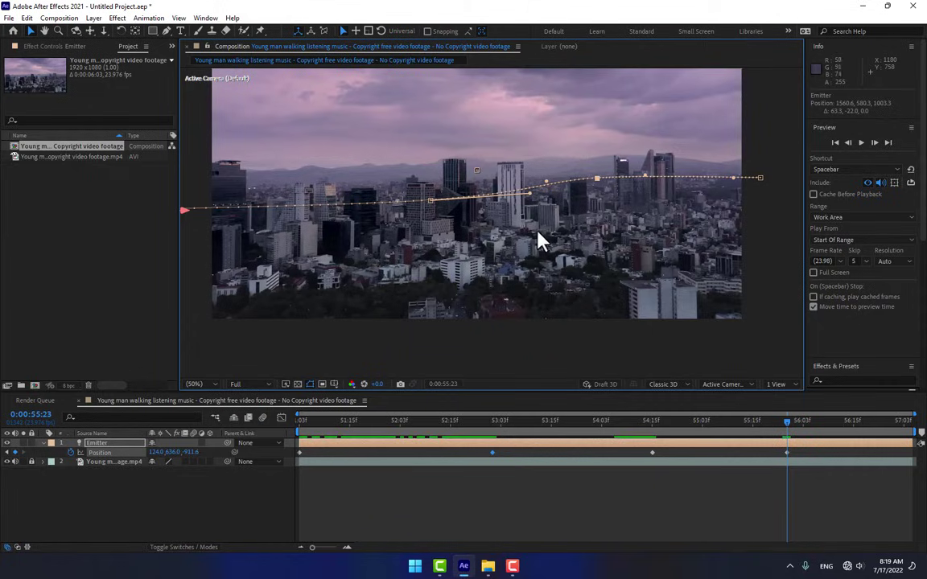
Adjust the third keyframe's curve handles and move that keyframe to 930.8, 674.9, 254.3.
{"action": "left_click", "coordinate": [431, 200]}
{"action": "left_click_drag", "start_coordinate": [529, 194], "coordinate": [527, 189]}
{"action": "left_click_drag", "start_coordinate": [351, 211], "coordinate": [373, 209]}
{"action": "left_click_drag", "start_coordinate": [435, 207], "coordinate": [470, 205]}
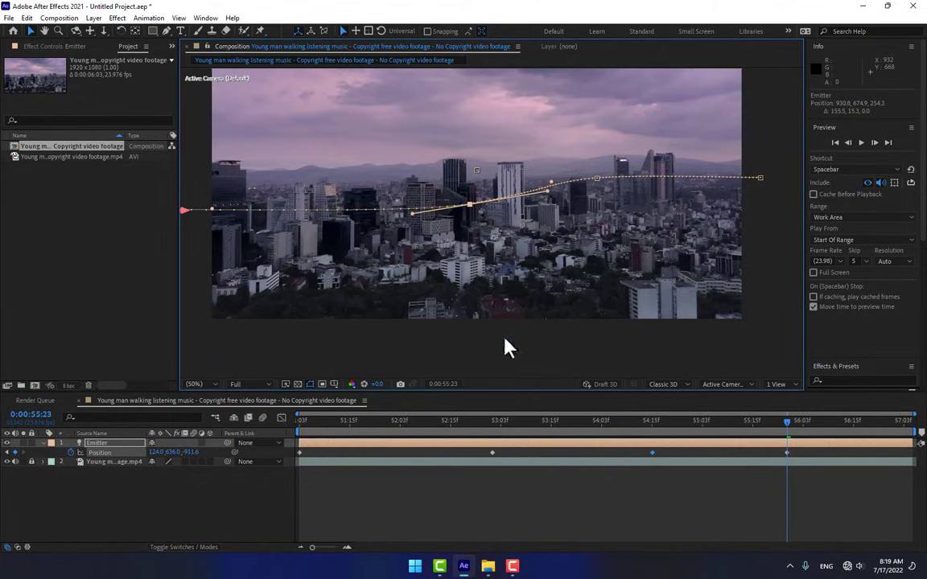
Add a 1920 x 1080 solid layer named Particles to the composition.
{"action": "right_click", "coordinate": [187, 505]}
{"action": "mouse_move", "coordinate": [214, 358]}
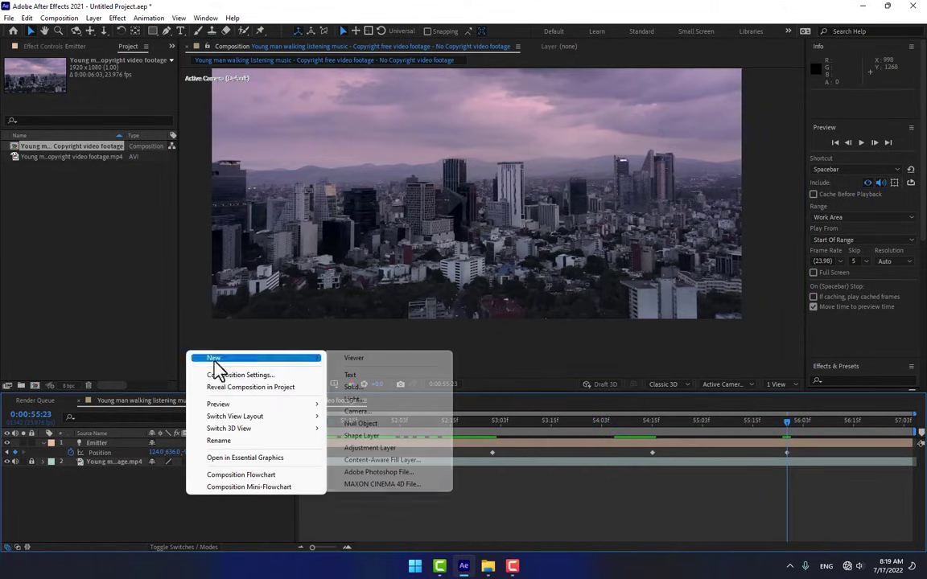
{"action": "left_click", "coordinate": [363, 391]}
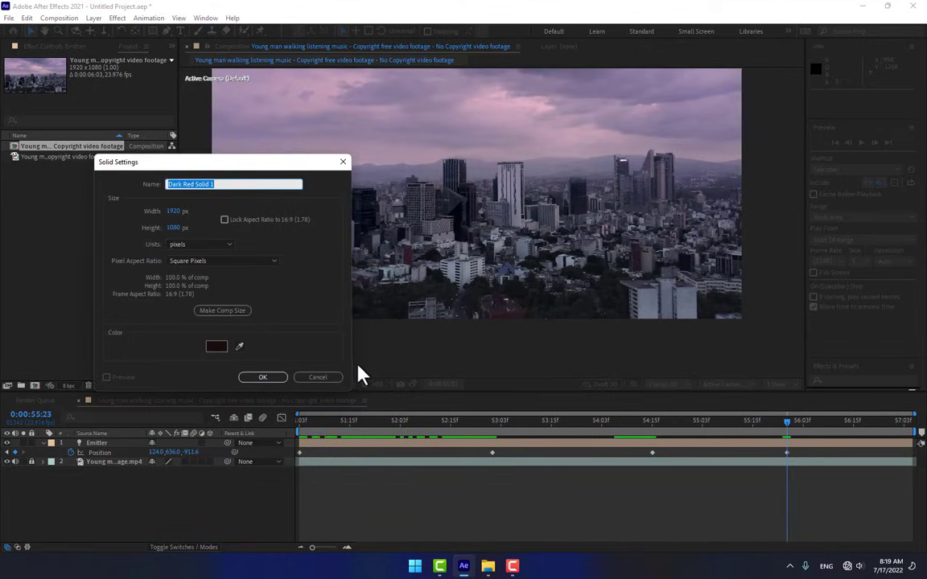
{"action": "type", "text": "Particles"}
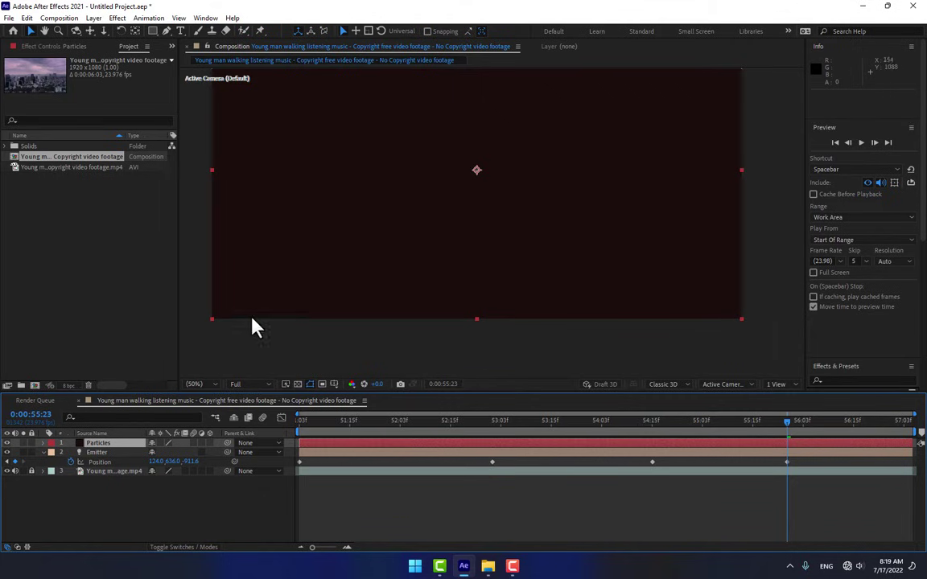
Apply the RG Trapcode Particular effect to the Particles layer and set its Emitter Type to Light(s).
{"action": "left_click", "coordinate": [116, 18]}
{"action": "mouse_move", "coordinate": [164, 317]}
{"action": "mouse_move", "coordinate": [167, 293]}
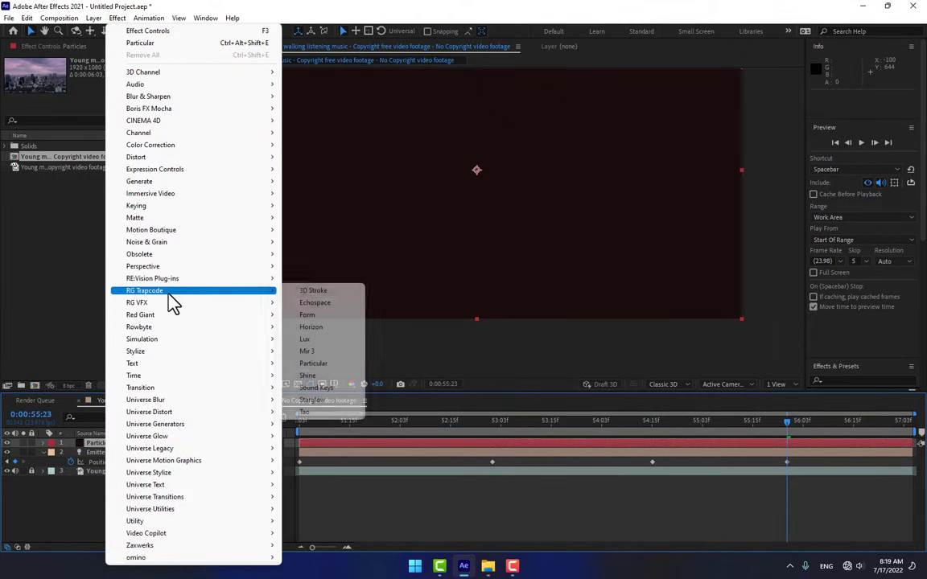
{"action": "left_click", "coordinate": [320, 364]}
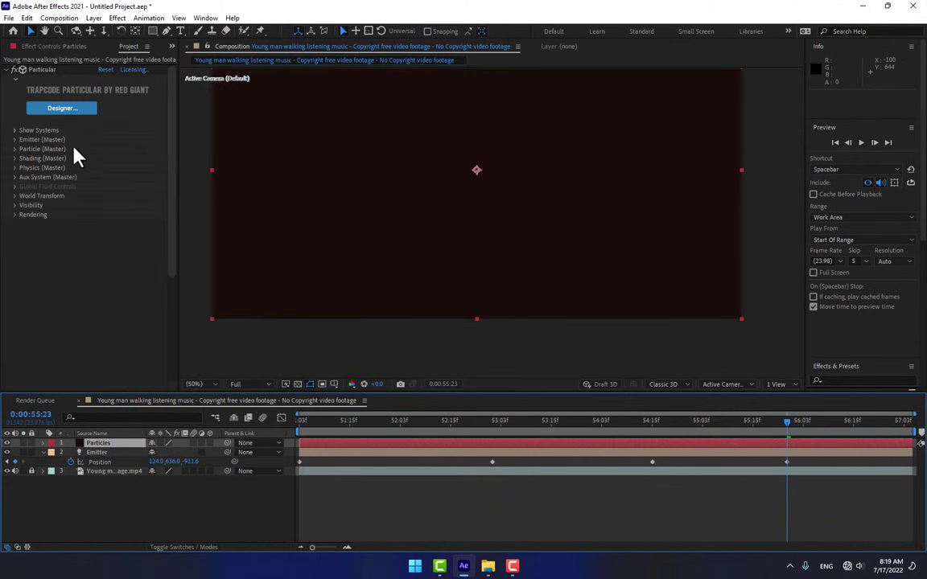
{"action": "left_click", "coordinate": [15, 139]}
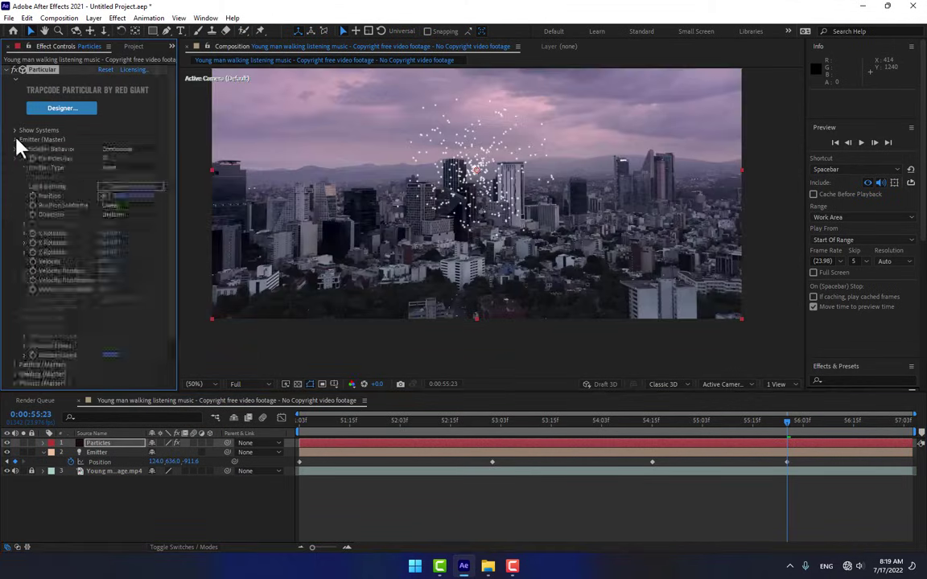
{"action": "left_click", "coordinate": [135, 168]}
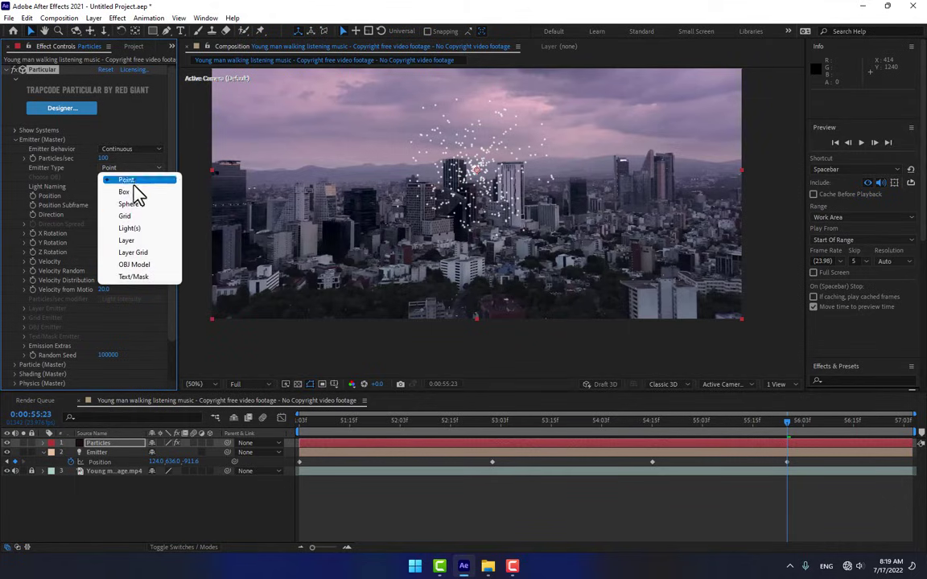
{"action": "left_click", "coordinate": [136, 230]}
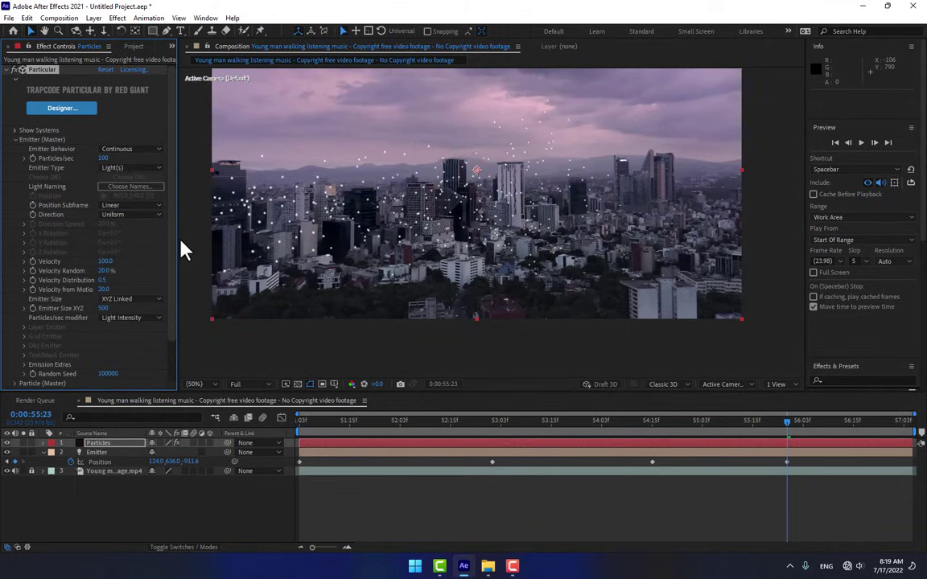
Set Velocity, Velocity Random, Velocity Distribution, Velocity from Motion and Emitter Size XYZ to 0, and preview the trail up to 0:00:55:06.
{"action": "left_click", "coordinate": [105, 261]}
{"action": "type", "text": "0"}
{"action": "key", "text": "Tab"}
{"action": "type", "text": "0"}
{"action": "key", "text": "Tab"}
{"action": "type", "text": "0"}
{"action": "key", "text": "Tab"}
{"action": "type", "text": "0"}
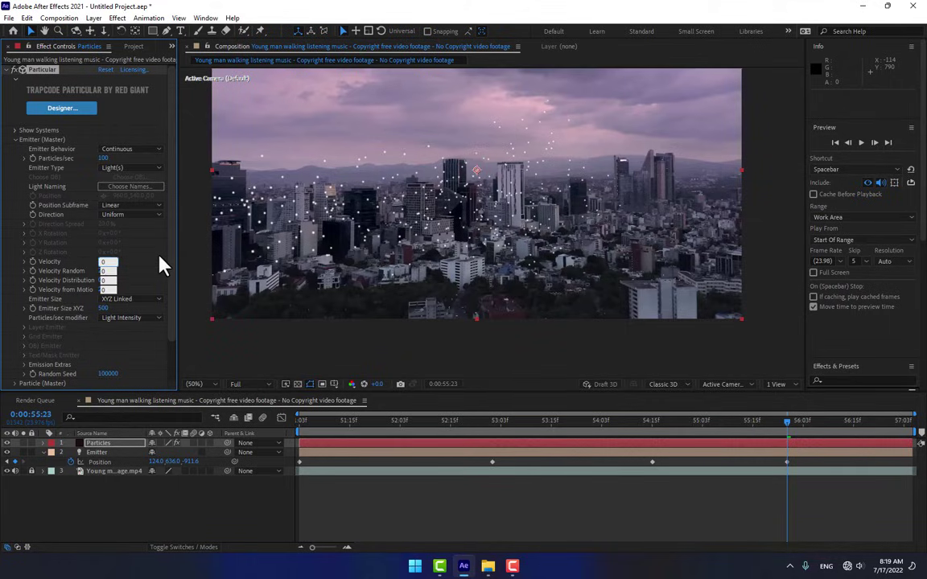
{"action": "key", "text": "Tab"}
{"action": "type", "text": "00"}
{"action": "key", "text": "Return"}
{"action": "left_click_drag", "start_coordinate": [344, 421], "coordinate": [717, 411]}
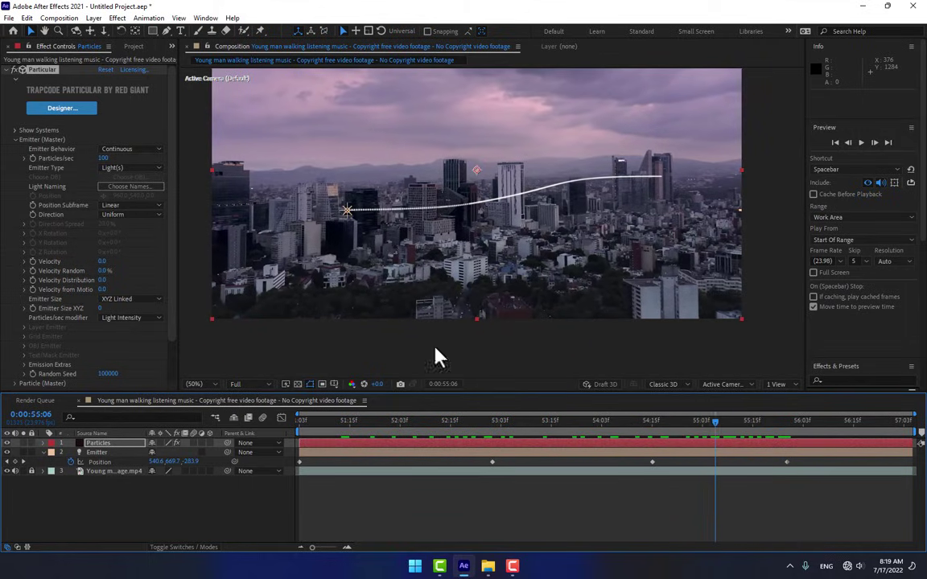
Set the Particular emitter's Particles/sec to 1000000 and dismiss the high-value warning.
{"action": "left_click", "coordinate": [103, 159]}
{"action": "type", "text": "1000000"}
{"action": "key", "text": "Return"}
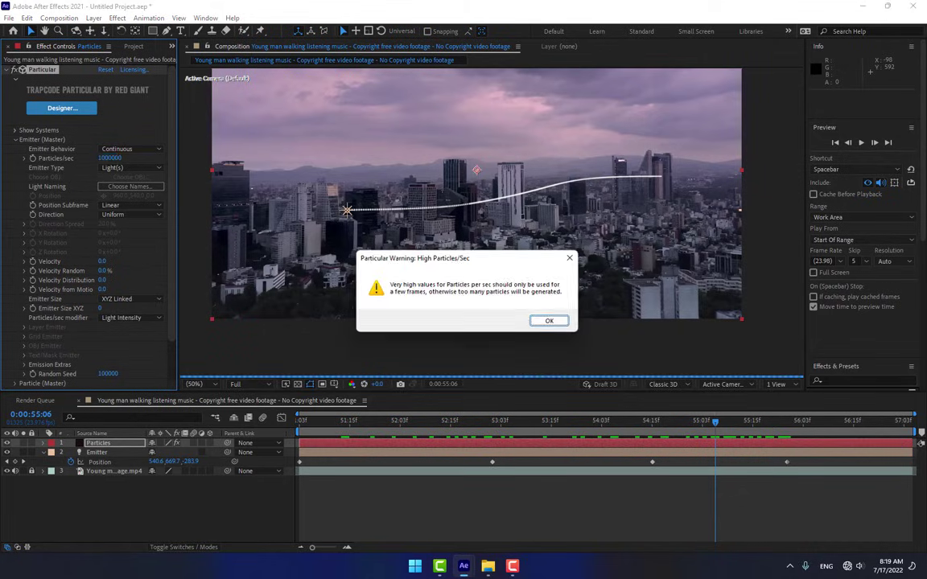
{"action": "left_click", "coordinate": [549, 321]}
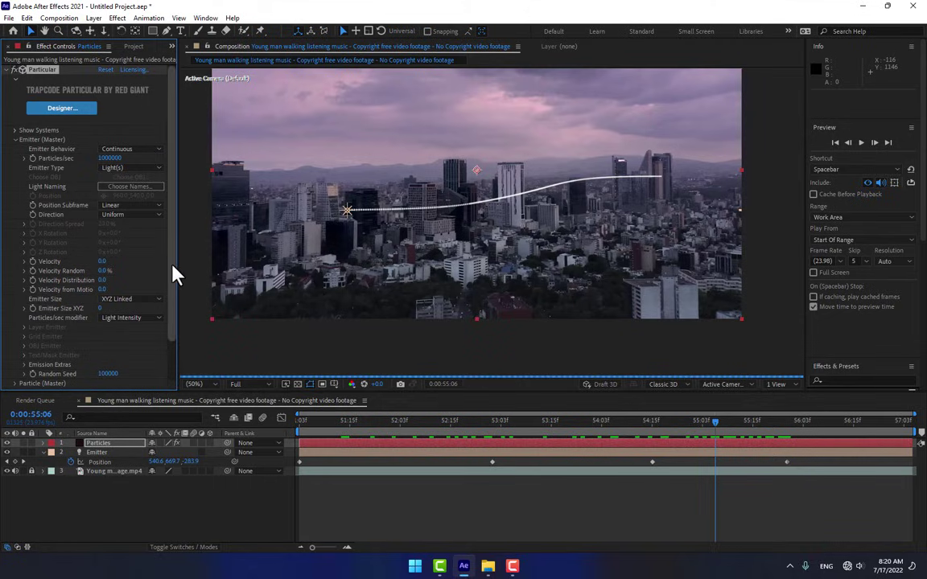
{"action": "scroll", "coordinate": [172, 269], "scroll_direction": "down", "scroll_amount": 3}
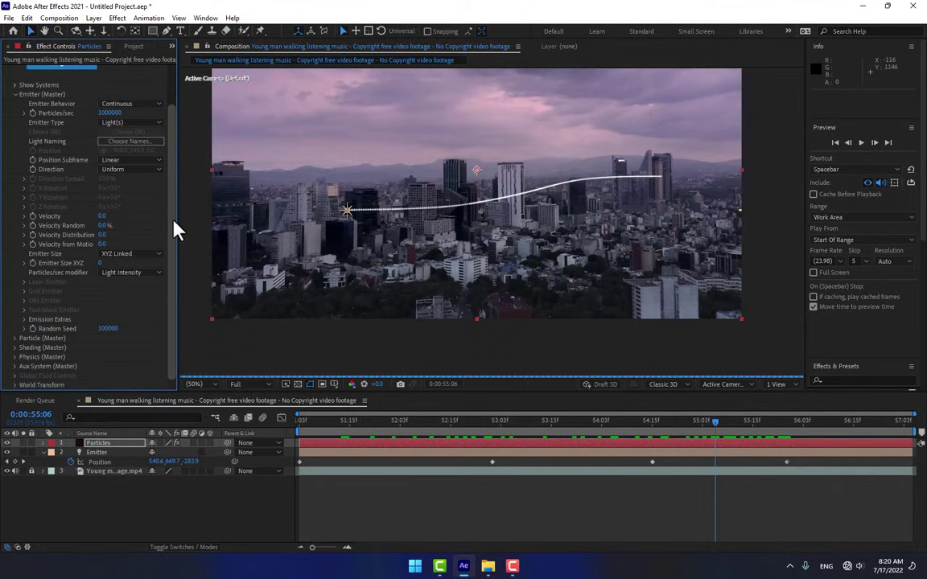
{"action": "scroll", "coordinate": [175, 201], "scroll_direction": "up", "scroll_amount": 3}
{"action": "left_click", "coordinate": [110, 159]}
{"action": "left_click", "coordinate": [117, 158]}
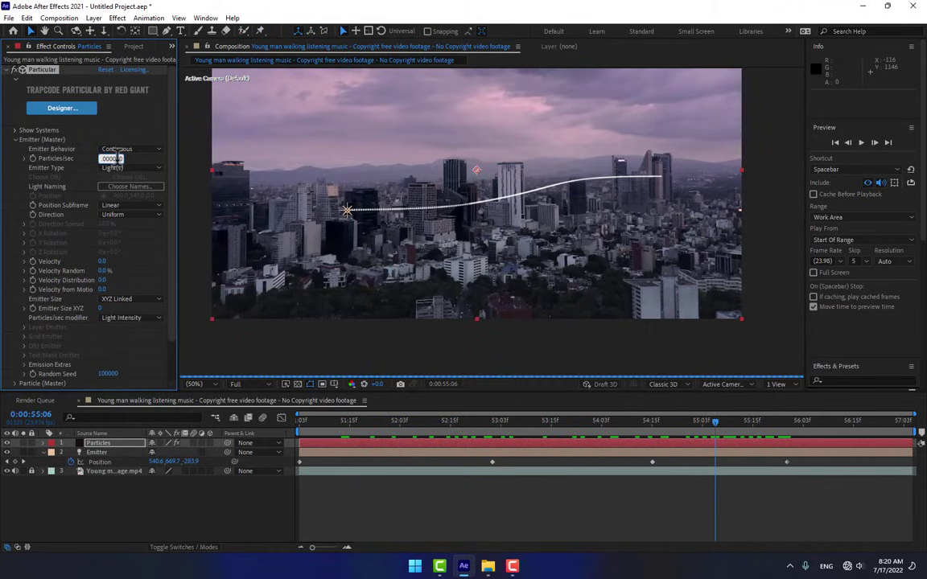
{"action": "left_click", "coordinate": [246, 513]}
Set the Particle Type of the Particular effect to Streaklet.
{"action": "scroll", "coordinate": [170, 274], "scroll_direction": "down", "scroll_amount": 3}
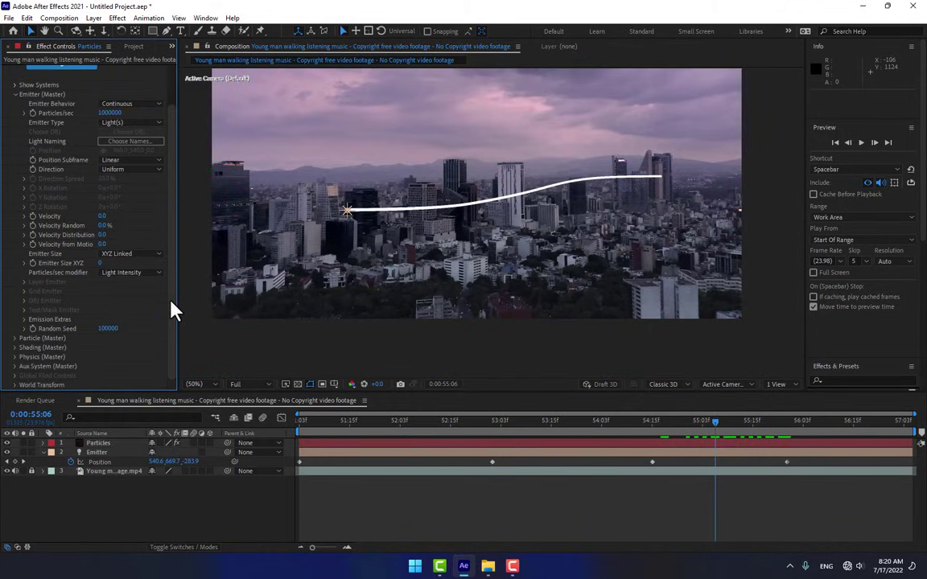
{"action": "left_click", "coordinate": [15, 338]}
{"action": "scroll", "coordinate": [17, 345], "scroll_direction": "down", "scroll_amount": 5}
{"action": "left_click", "coordinate": [118, 198]}
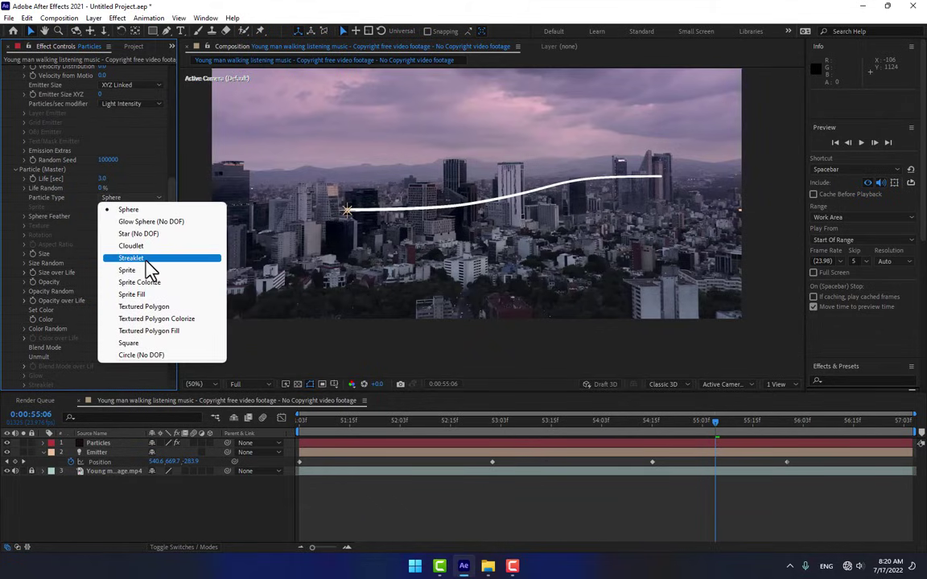
{"action": "left_click", "coordinate": [145, 257]}
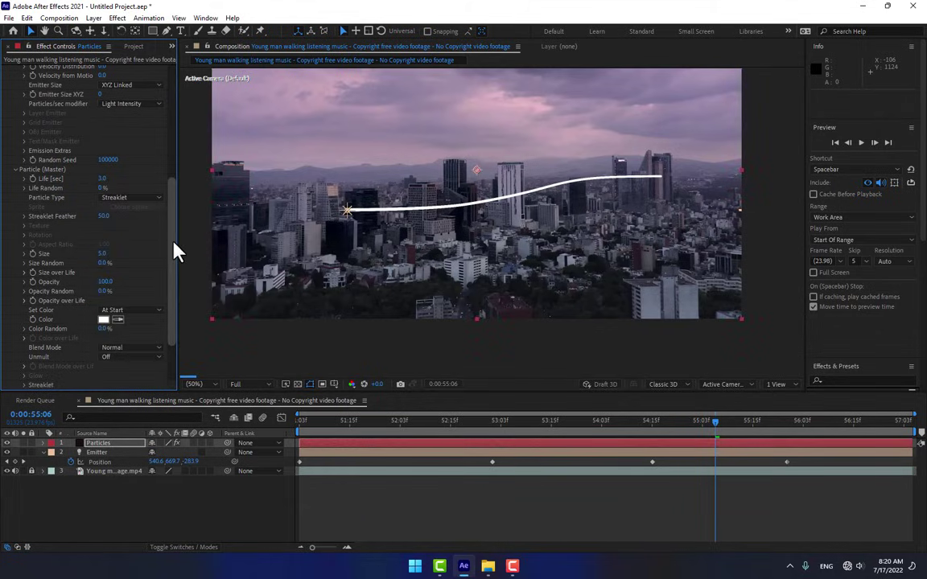
Set the emitter's Particles/sec to 10000.
{"action": "scroll", "coordinate": [153, 174], "scroll_direction": "up", "scroll_amount": 6}
{"action": "left_click", "coordinate": [112, 159]}
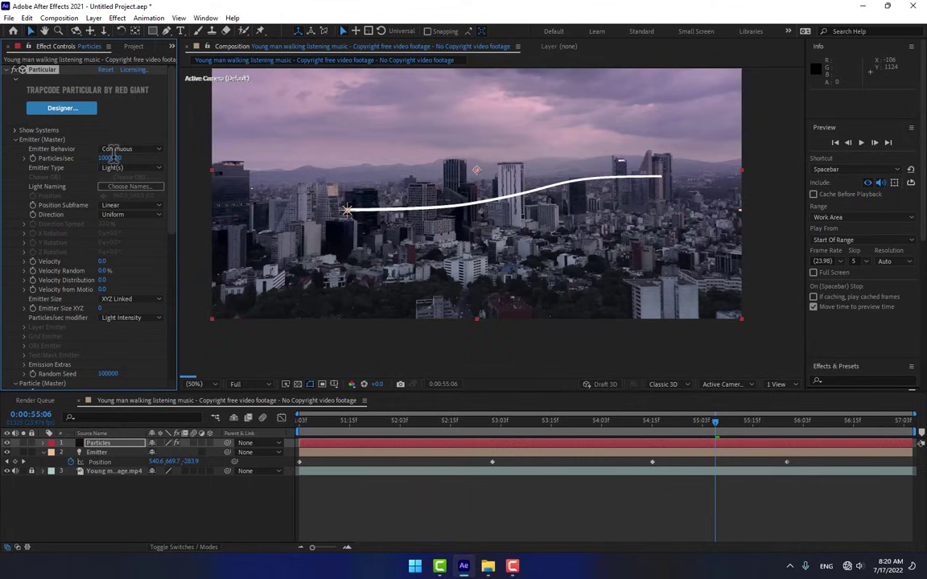
{"action": "left_click", "coordinate": [246, 492]}
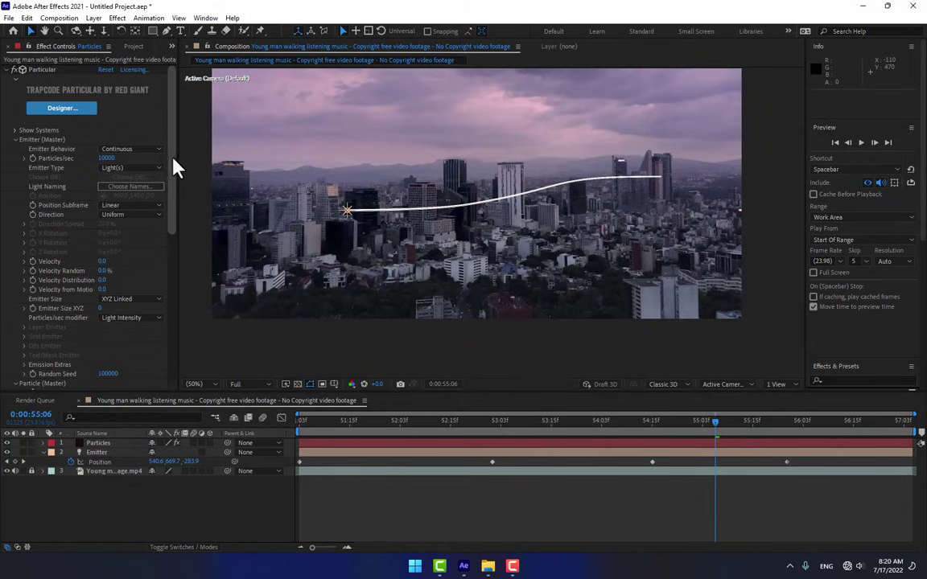
Set the particles' Size to 45 and Opacity to 2.
{"action": "scroll", "coordinate": [167, 300], "scroll_direction": "down", "scroll_amount": 8}
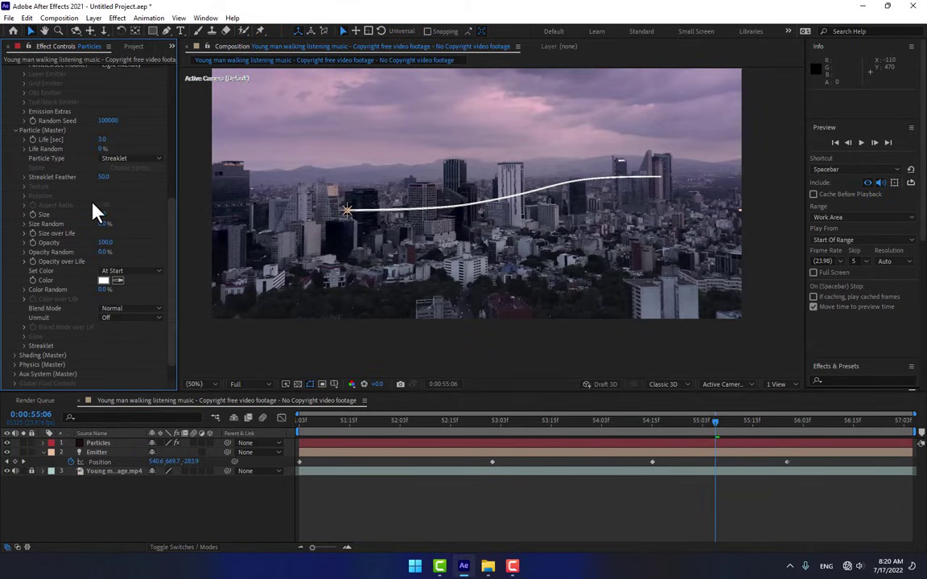
{"action": "left_click_drag", "start_coordinate": [102, 214], "coordinate": [115, 214]}
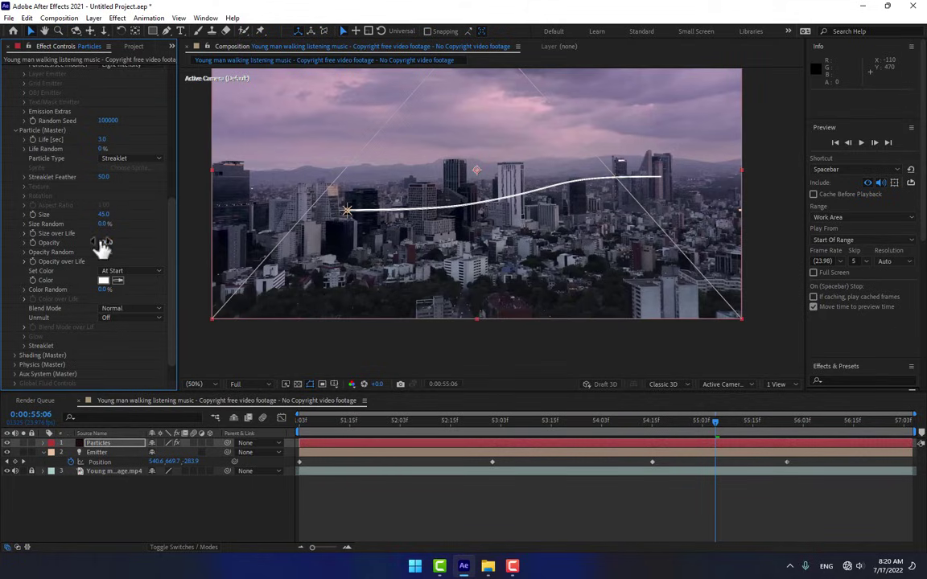
{"action": "left_click", "coordinate": [106, 242]}
{"action": "type", "text": "2"}
{"action": "key", "text": "Return"}
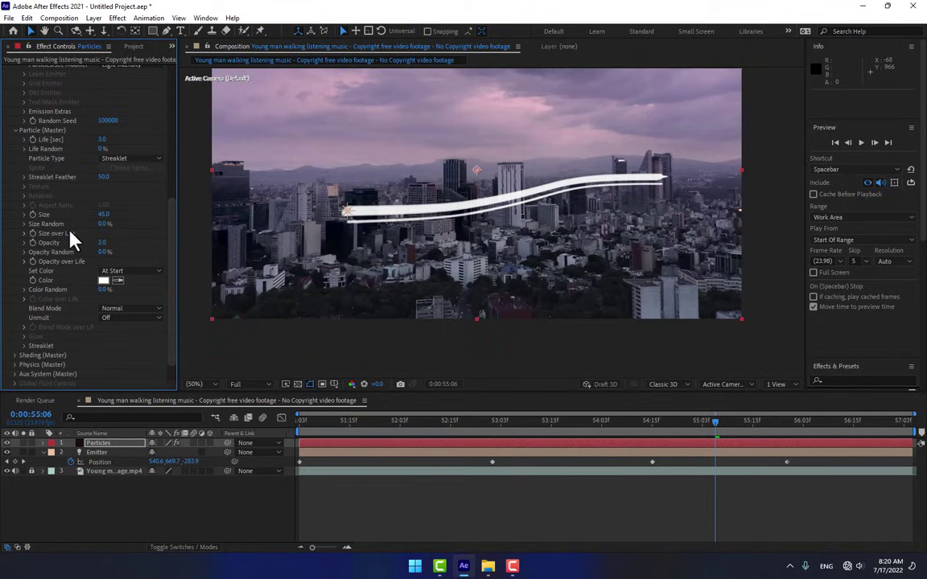
Shape the particles' Size over Life with the preset that falls linearly from full size at the start to zero at the end.
{"action": "left_click", "coordinate": [24, 233]}
{"action": "left_click_drag", "start_coordinate": [175, 257], "coordinate": [240, 253]}
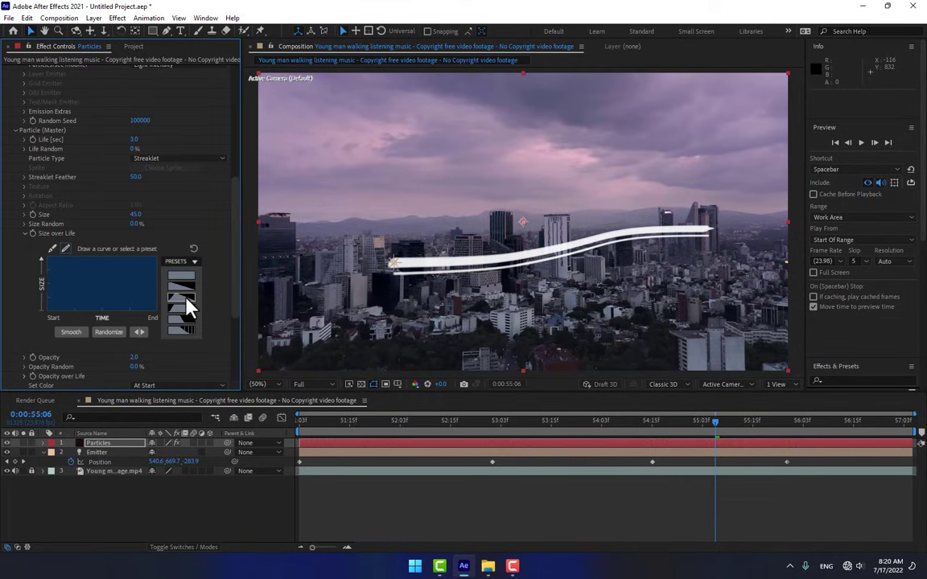
{"action": "left_click", "coordinate": [184, 297]}
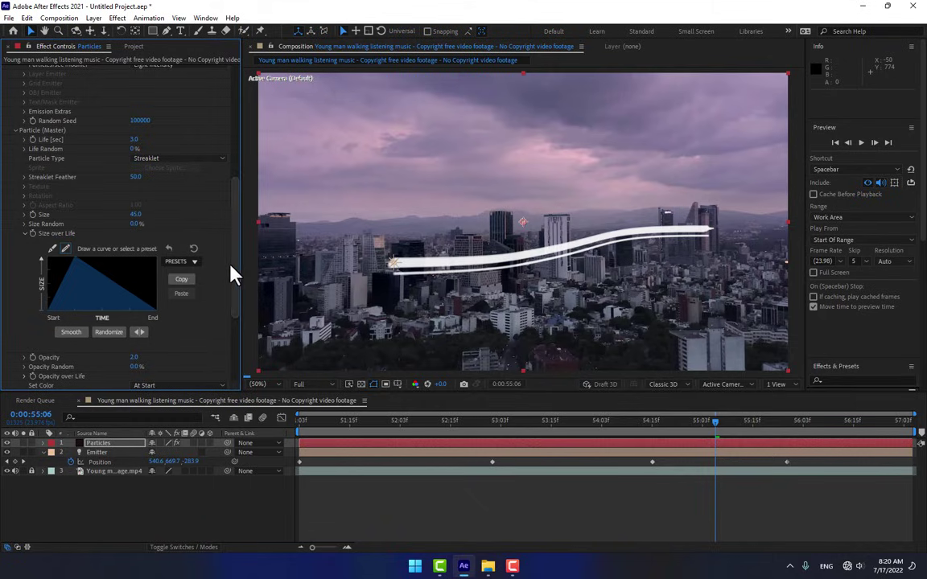
{"action": "left_click", "coordinate": [178, 261]}
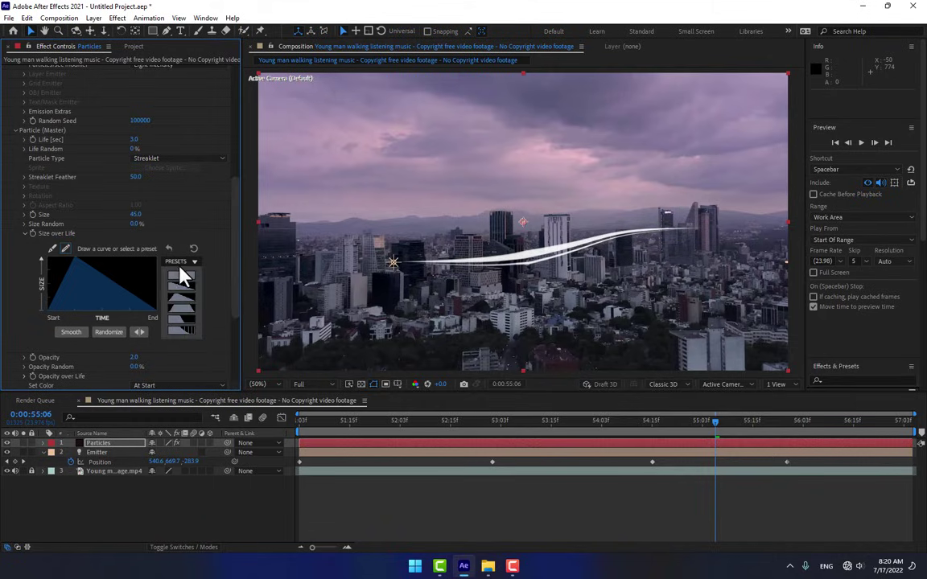
{"action": "left_click", "coordinate": [185, 288]}
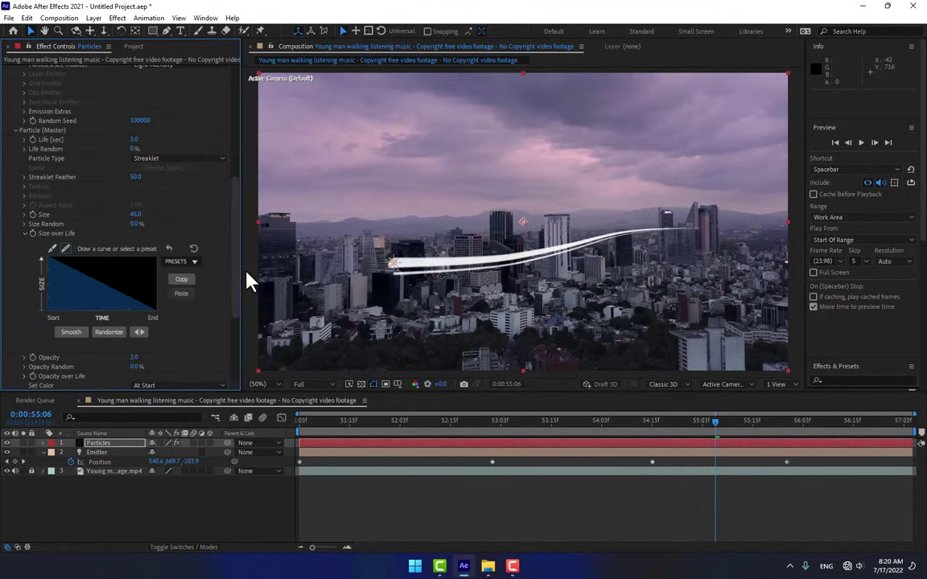
Set the particles' Life to 4 seconds in the Particular effect.
{"action": "left_click_drag", "start_coordinate": [240, 259], "coordinate": [237, 194]}
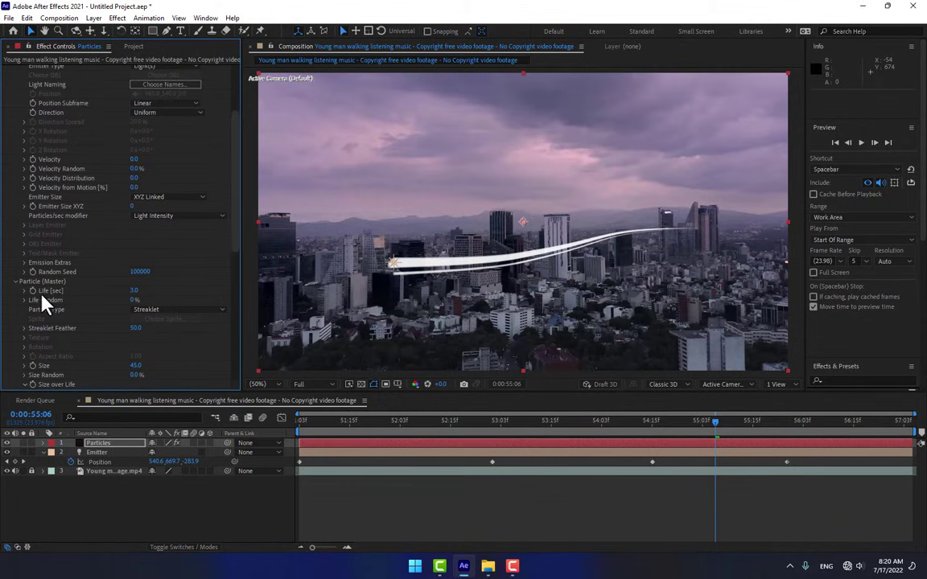
{"action": "left_click_drag", "start_coordinate": [129, 293], "coordinate": [188, 287]}
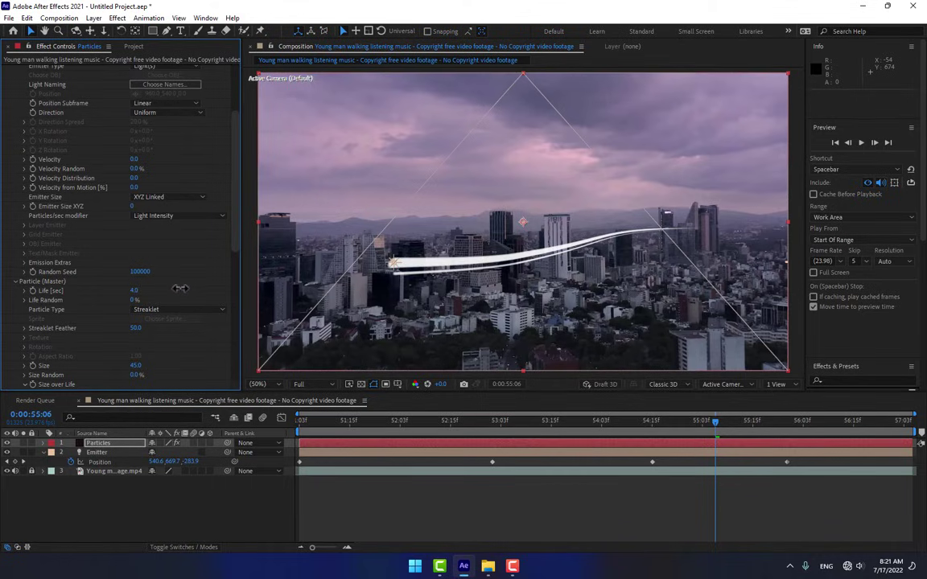
{"action": "left_click", "coordinate": [136, 291]}
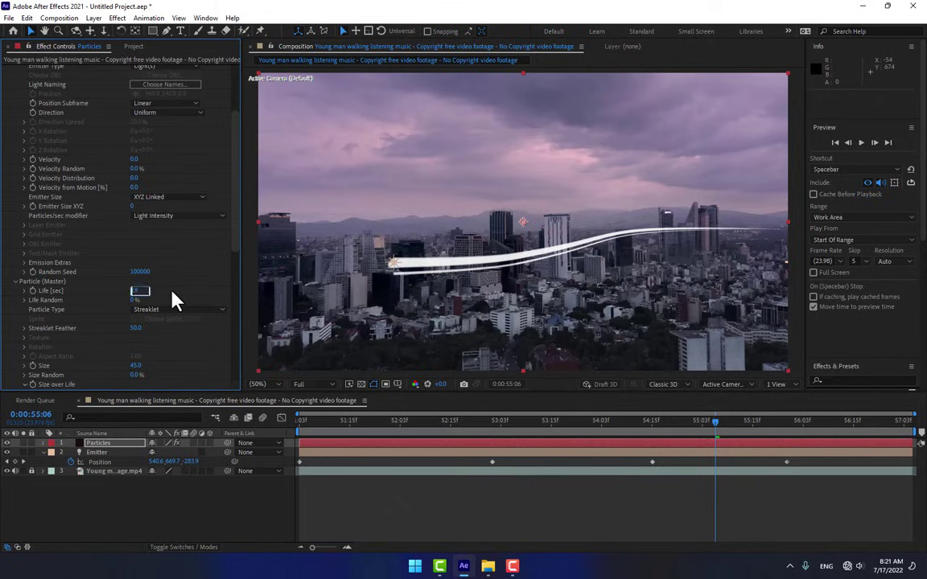
{"action": "type", "text": "4"}
{"action": "key", "text": "Return"}
Change the particle Color of the streak to a bright, fully saturated cyan.
{"action": "left_click_drag", "start_coordinate": [243, 233], "coordinate": [241, 337]}
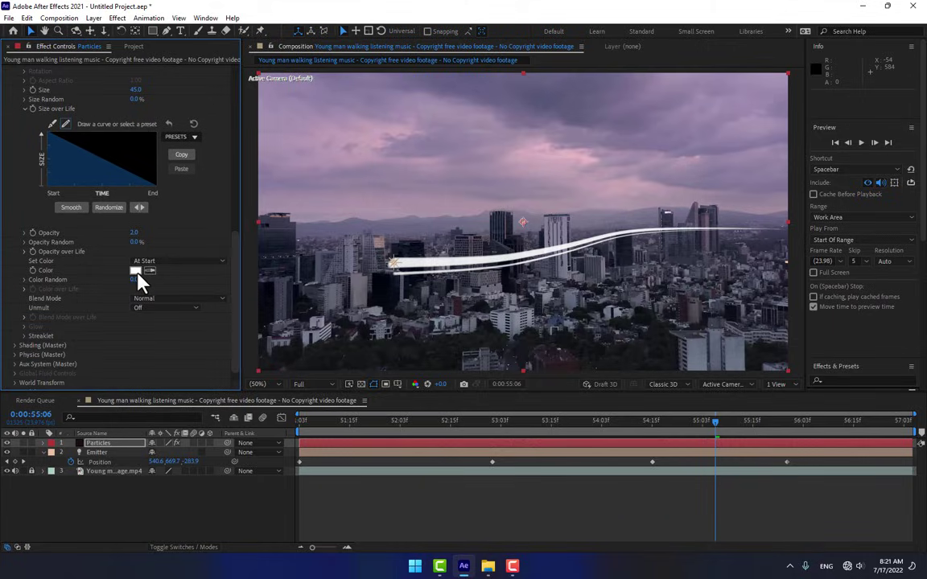
{"action": "left_click", "coordinate": [135, 270]}
{"action": "left_click_drag", "start_coordinate": [676, 197], "coordinate": [485, 151]}
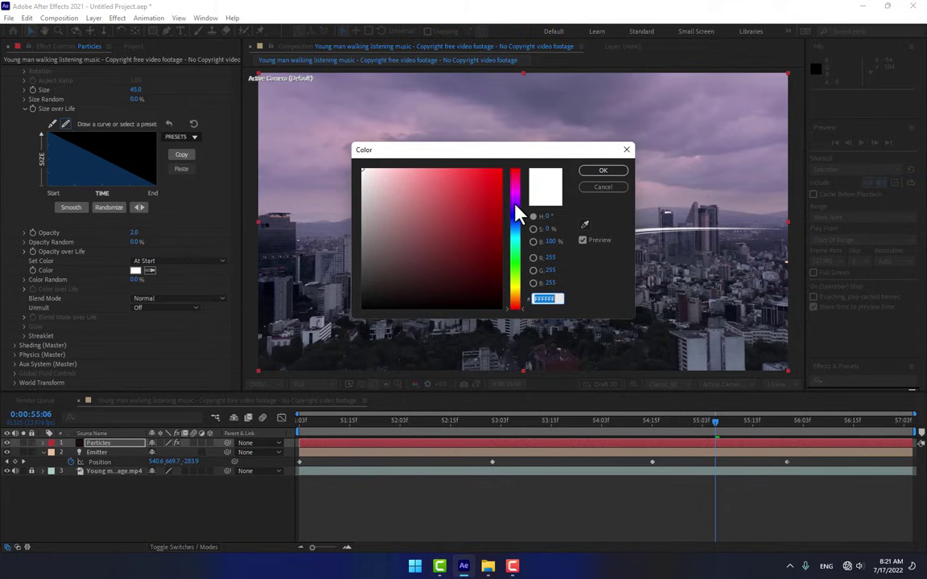
{"action": "left_click", "coordinate": [516, 234]}
{"action": "left_click_drag", "start_coordinate": [483, 195], "coordinate": [439, 307]}
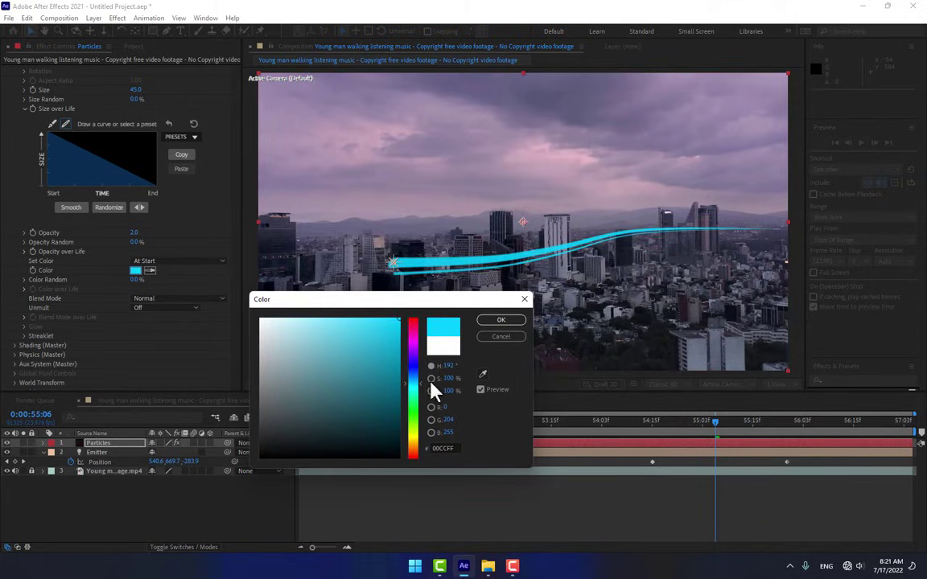
{"action": "left_click", "coordinate": [501, 320]}
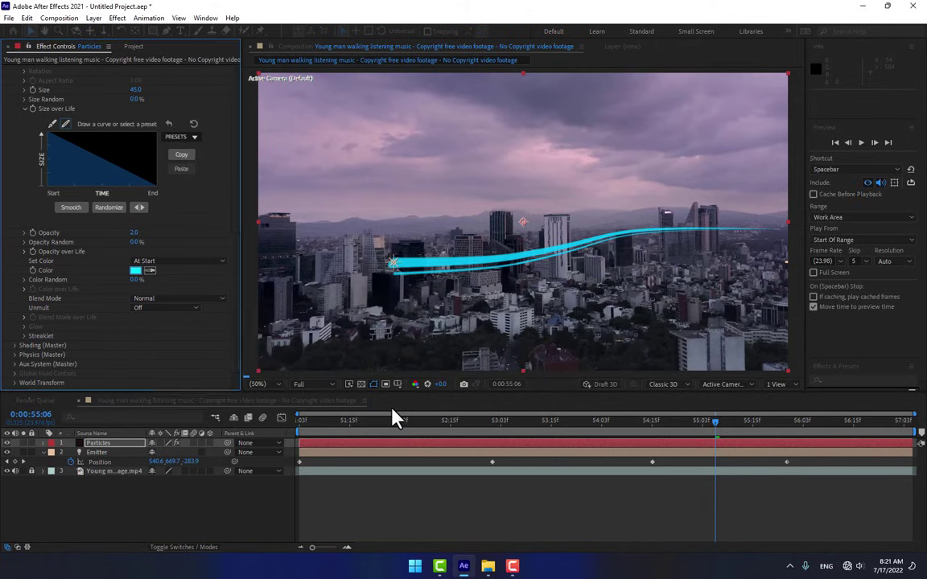
Find the Stylize Glow effect and apply it to the Particles layer.
{"action": "left_click", "coordinate": [105, 444]}
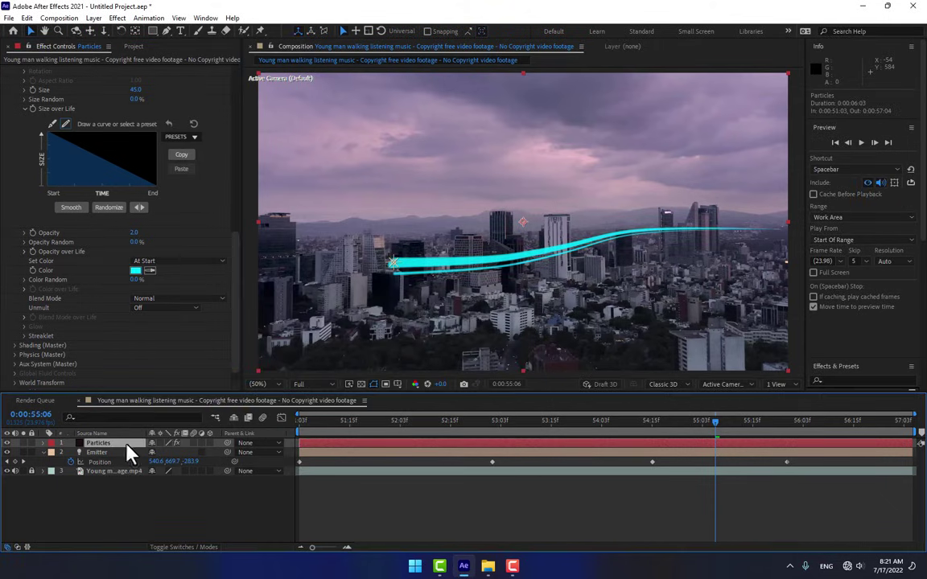
{"action": "scroll", "coordinate": [877, 325], "scroll_direction": "down", "scroll_amount": 3}
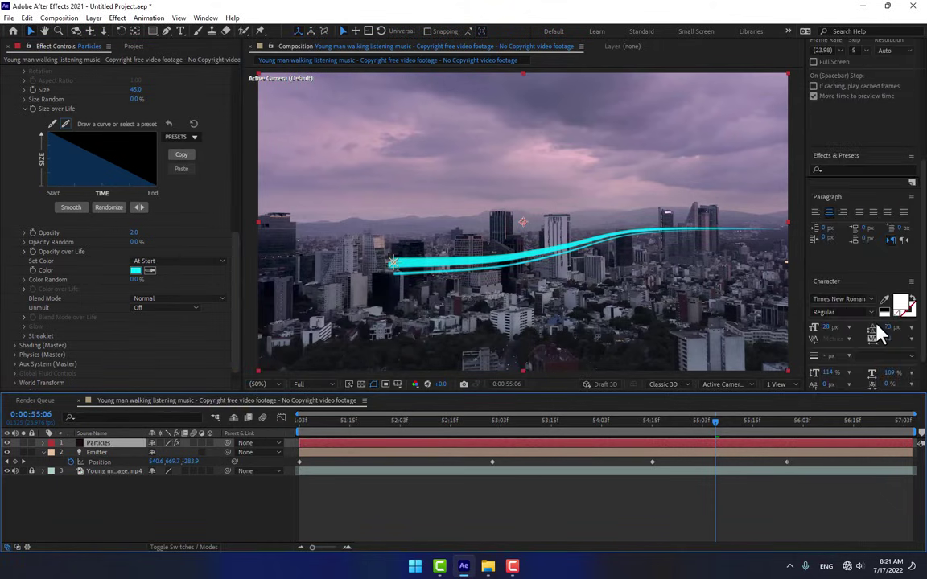
{"action": "left_click", "coordinate": [858, 170]}
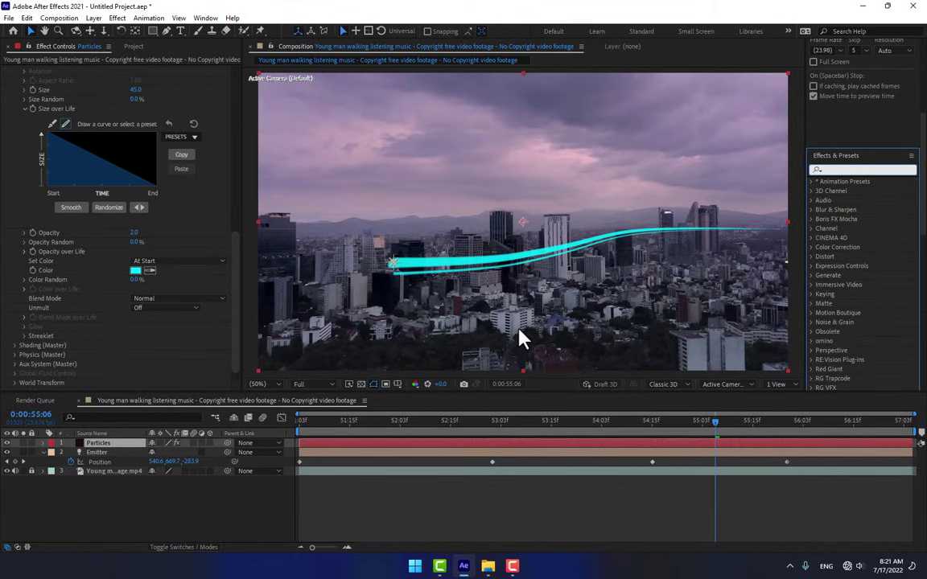
{"action": "type", "text": "glow"}
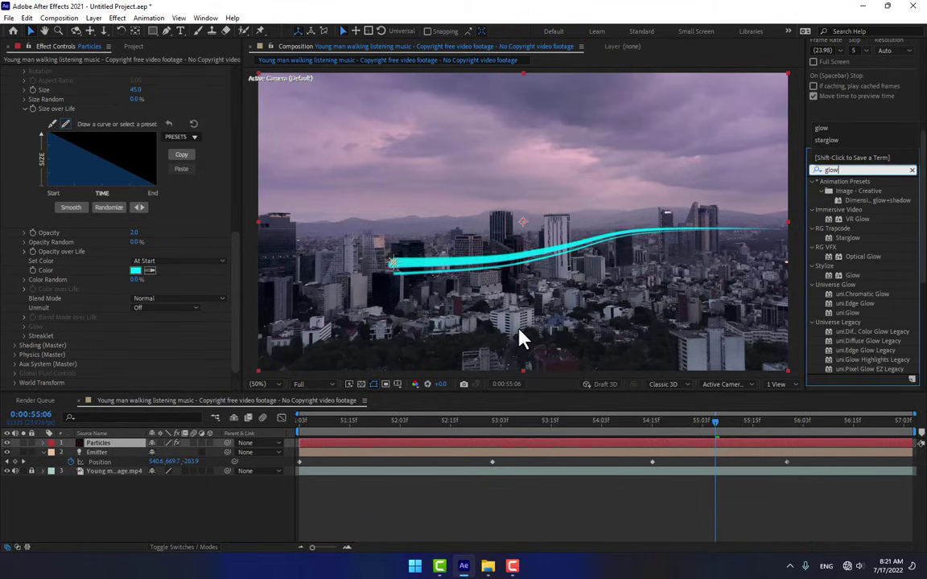
{"action": "left_click_drag", "start_coordinate": [853, 277], "coordinate": [103, 453]}
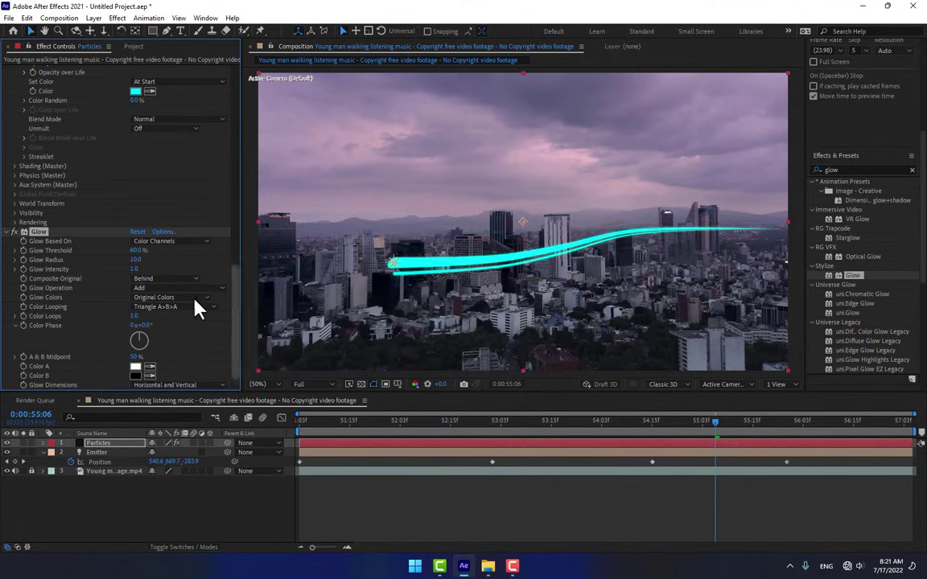
Add a second Glow effect to the Particles layer with Glow Threshold 73.3% and Glow Radius 54.
{"action": "left_click_drag", "start_coordinate": [853, 276], "coordinate": [120, 441]}
{"action": "left_click_drag", "start_coordinate": [136, 250], "coordinate": [153, 258]}
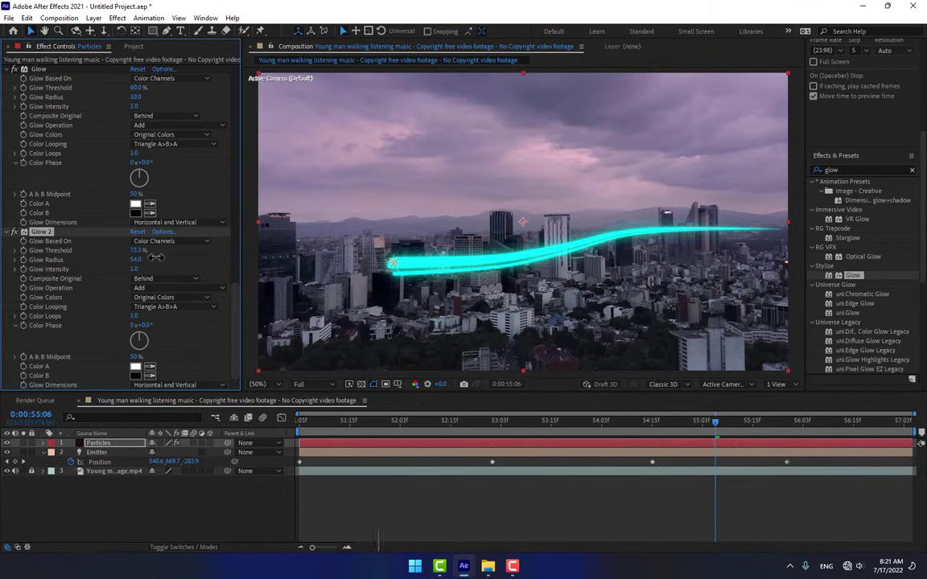
Set the particles' Opacity to 1 in the Particular effect.
{"action": "left_click_drag", "start_coordinate": [234, 322], "coordinate": [243, 202]}
{"action": "left_click", "coordinate": [133, 299]}
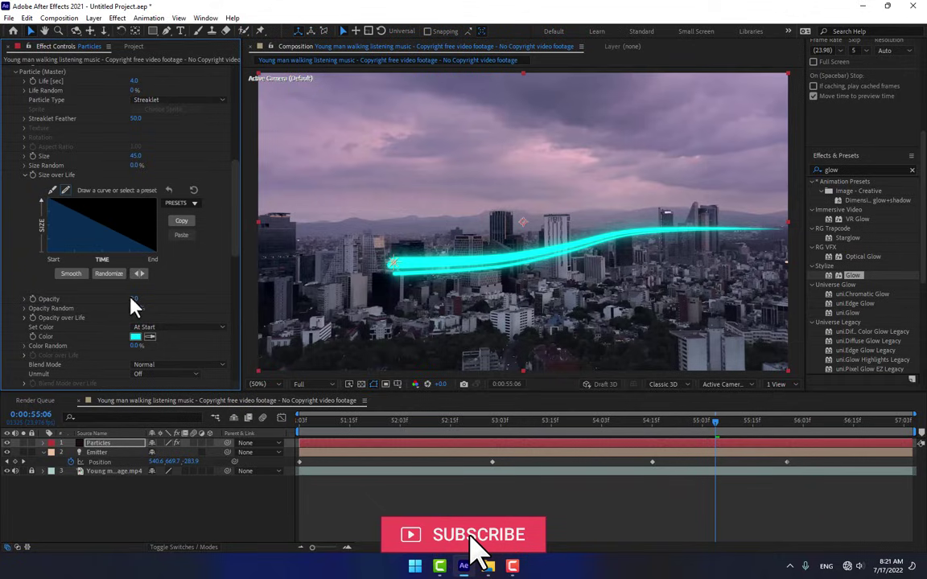
{"action": "type", "text": "1"}
{"action": "key", "text": "Return"}
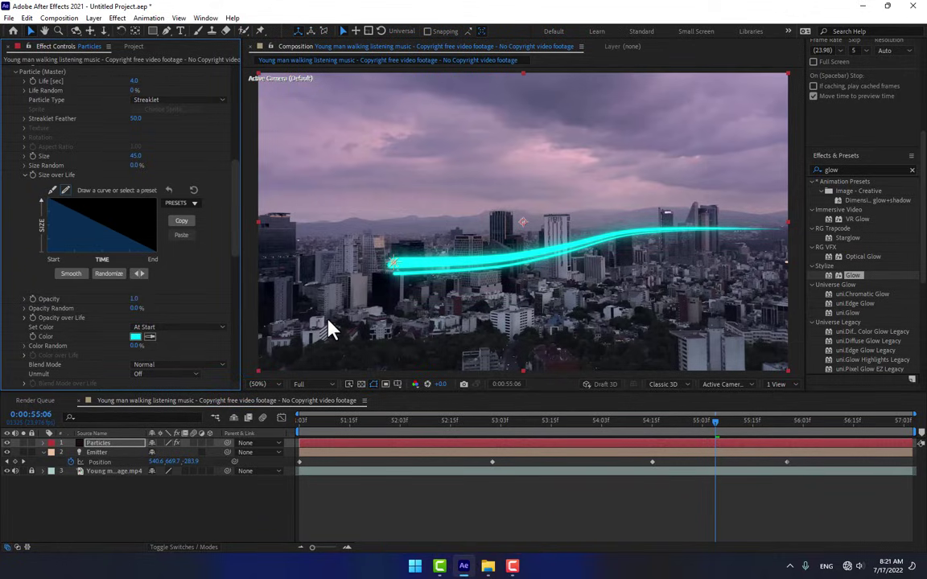
Preview the glowing streak animation from the start of the composition.
{"action": "left_click", "coordinate": [427, 499]}
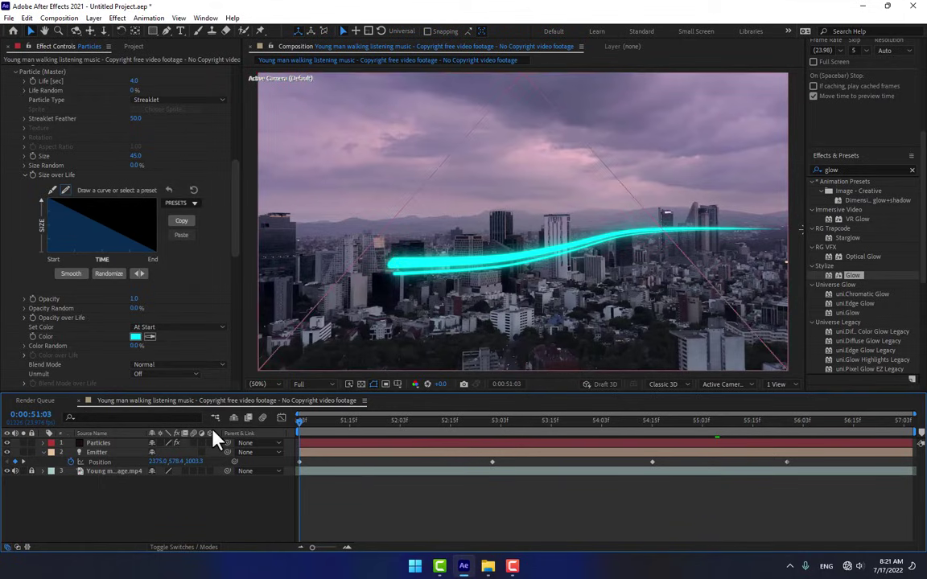
{"action": "key", "text": "Home"}
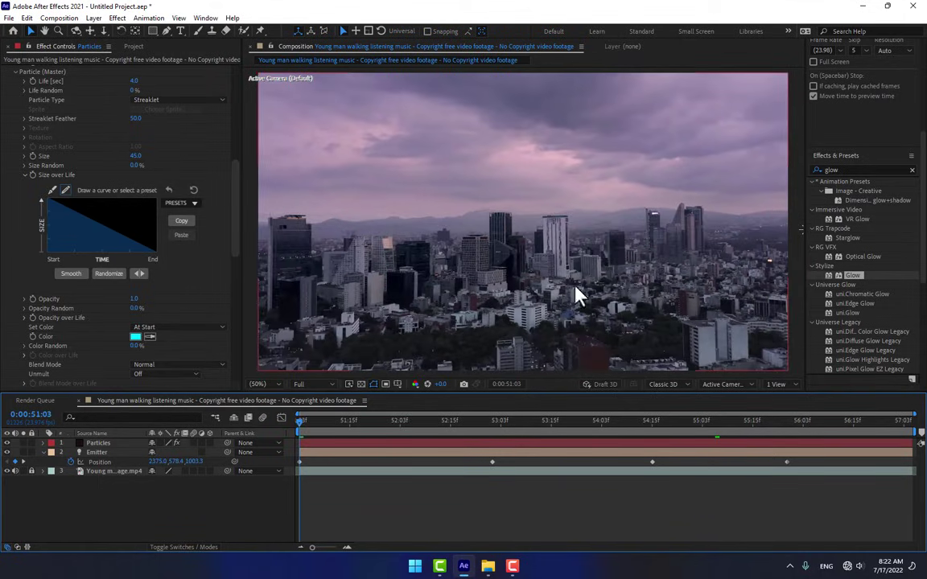
{"action": "scroll", "coordinate": [867, 141], "scroll_direction": "up", "scroll_amount": 5}
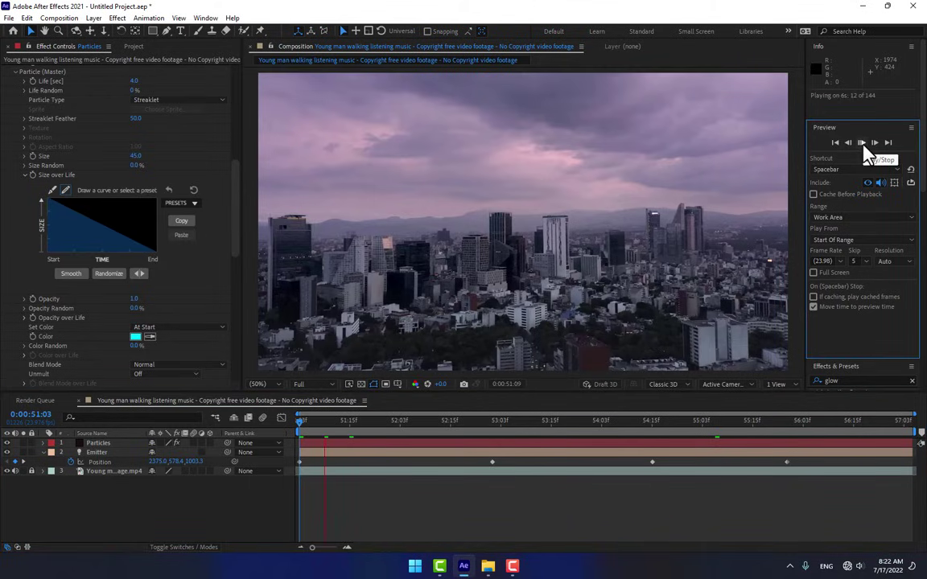
{"action": "left_click", "coordinate": [861, 142]}
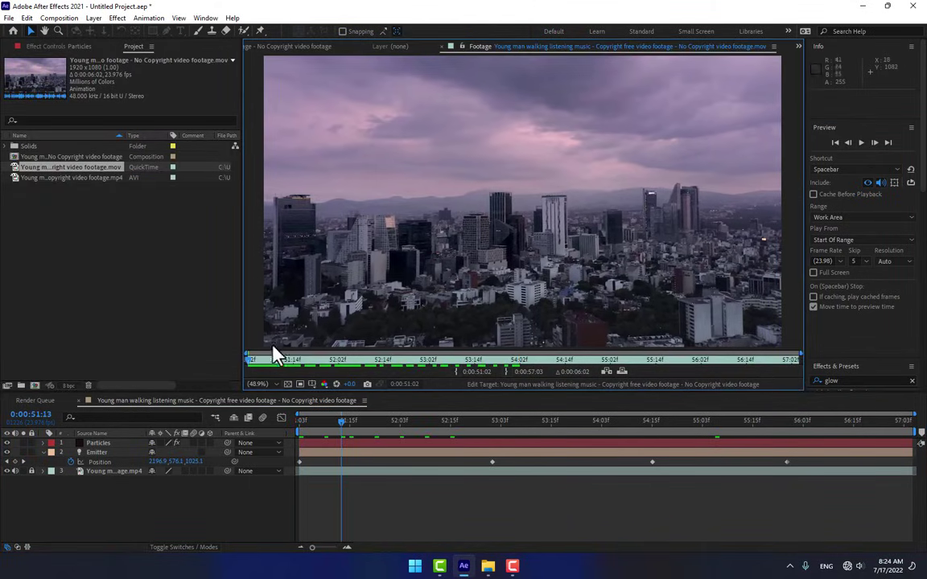
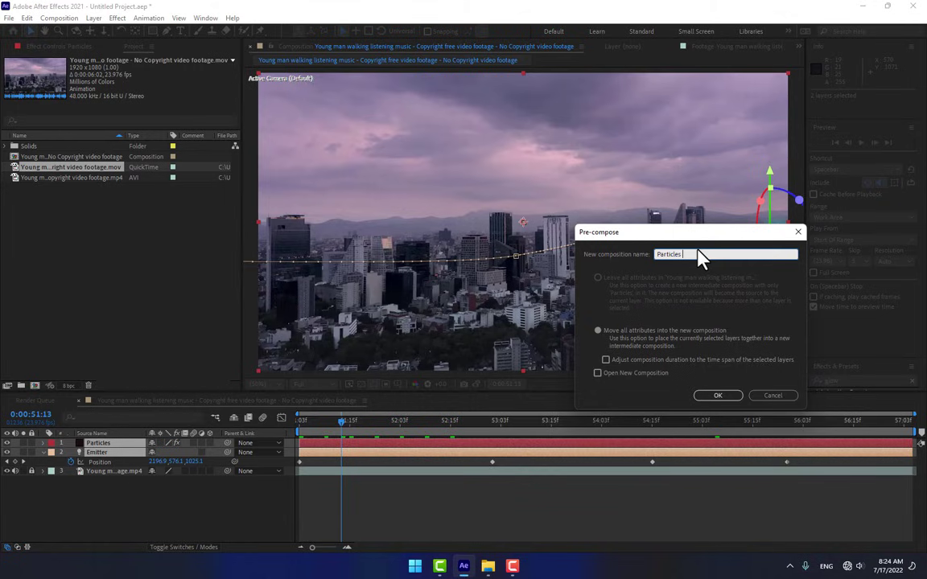
Pre-compose the Particles and Emitter layers, with all attributes moved, into a composition named Particles Lines.
{"action": "key", "text": "Return"}
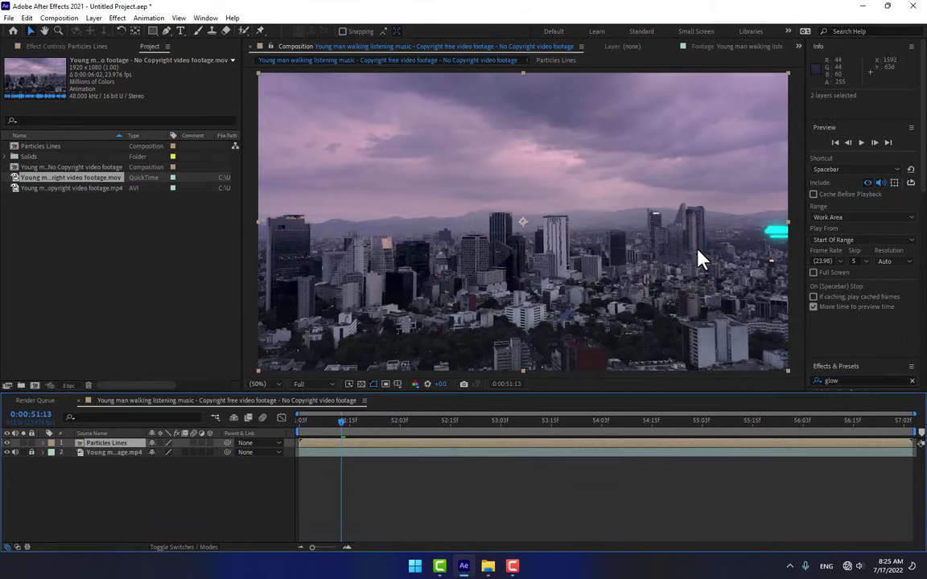
{"action": "left_click_drag", "start_coordinate": [345, 427], "coordinate": [425, 461]}
Create a 1920 × 1080 solid named Particles Mask above the Particles Lines layer and hide it.
{"action": "right_click", "coordinate": [217, 500]}
{"action": "mouse_move", "coordinate": [303, 362]}
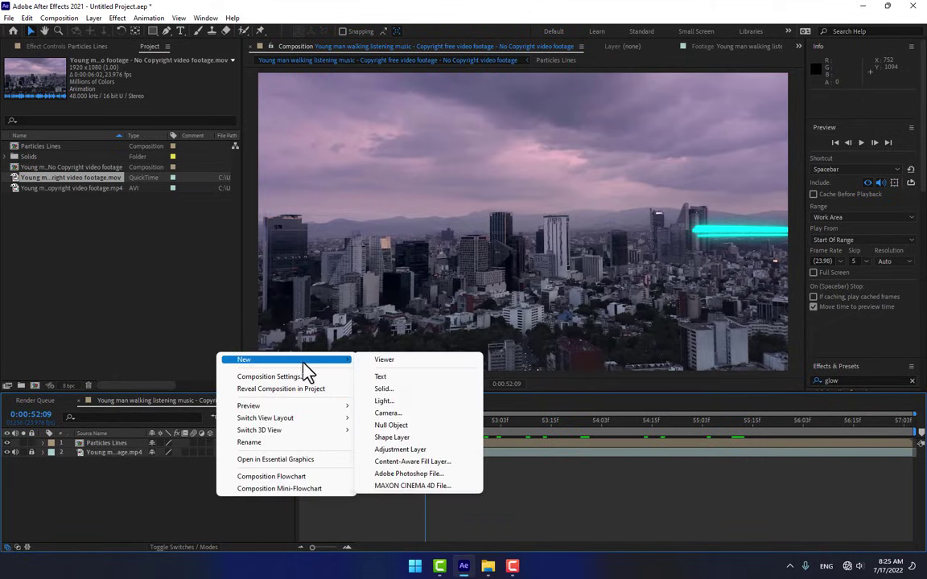
{"action": "left_click", "coordinate": [415, 386]}
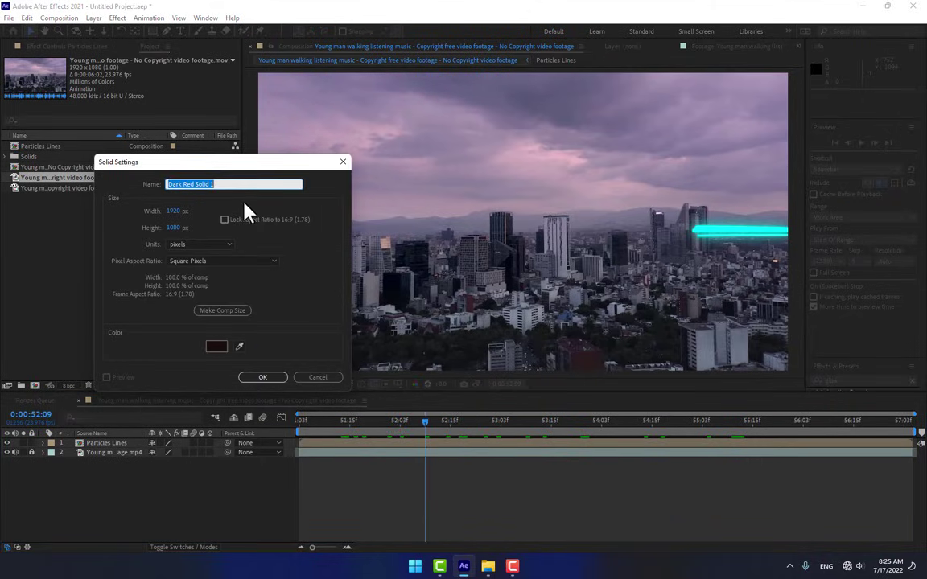
{"action": "type", "text": "Particles Mask"}
{"action": "left_click", "coordinate": [253, 378]}
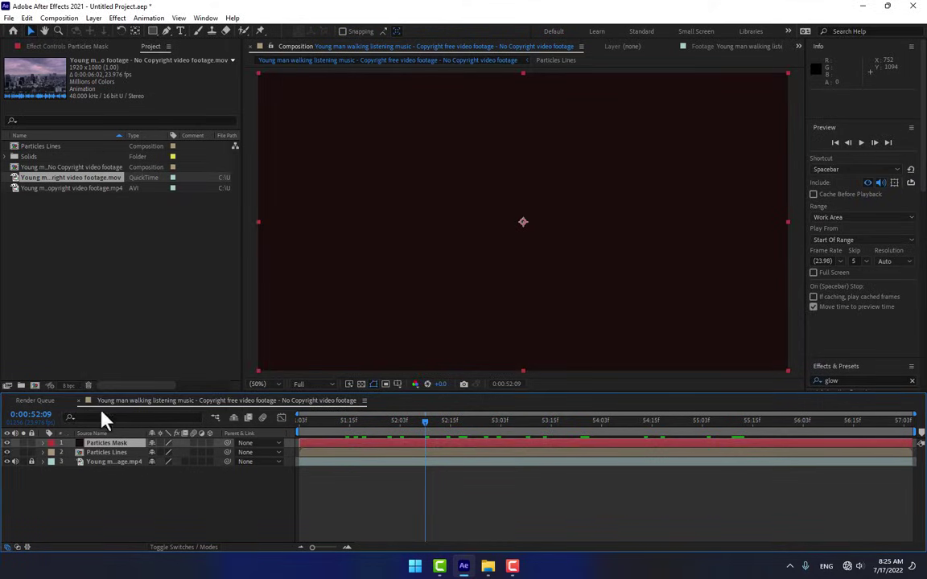
{"action": "left_click", "coordinate": [7, 443]}
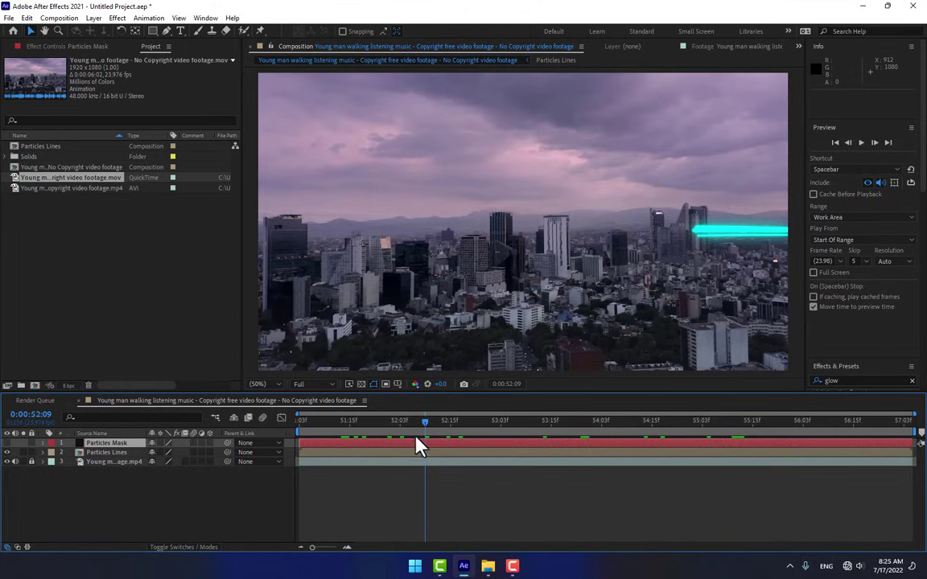
At 0:00:51:07, start a Pen mask on Particles Mask, tracing the rooftops of the tower group near the skyline's far right.
{"action": "left_click_drag", "start_coordinate": [422, 442], "coordinate": [315, 439]}
{"action": "left_click", "coordinate": [167, 31]}
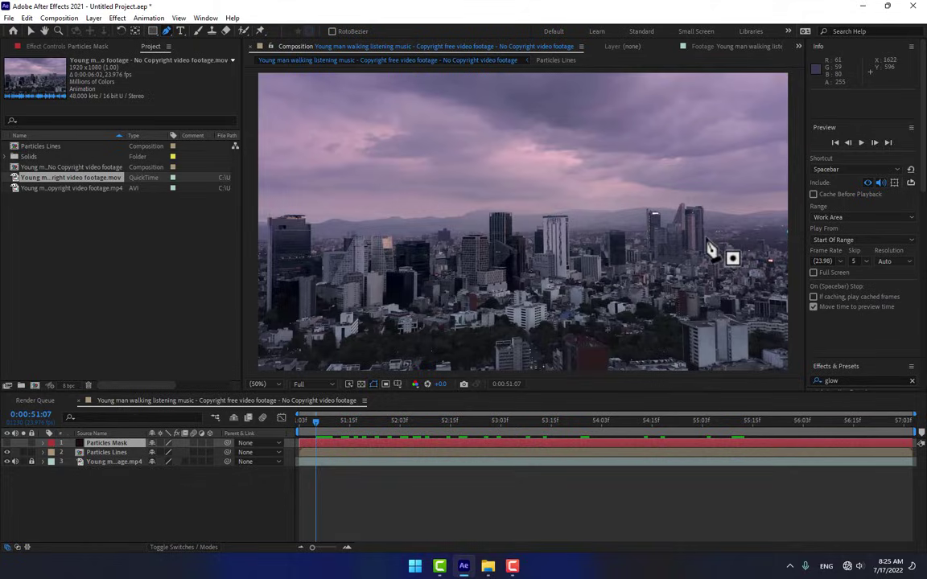
{"action": "key", "text": "grave"}
{"action": "scroll", "coordinate": [710, 250], "scroll_direction": "up", "scroll_amount": 5}
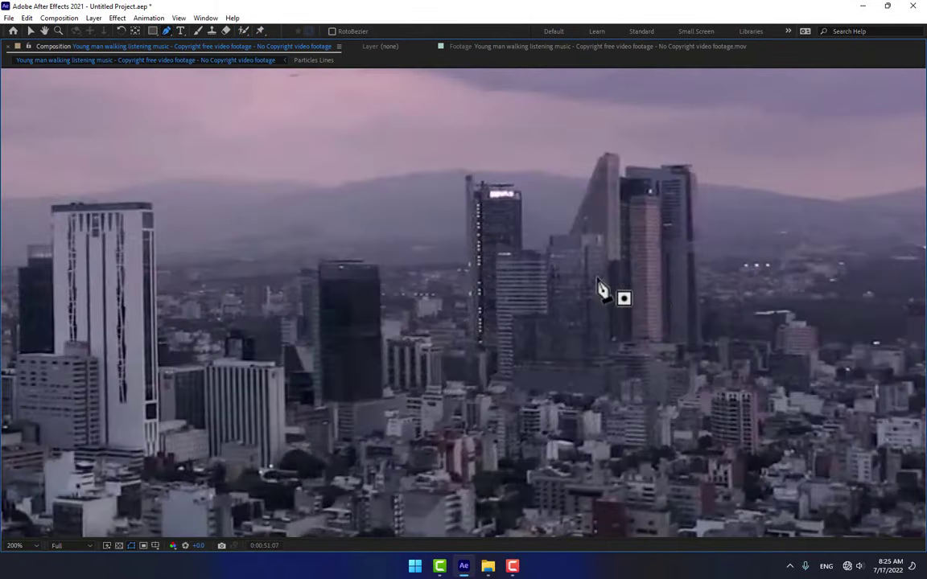
{"action": "left_click_drag", "start_coordinate": [684, 301], "coordinate": [606, 323]}
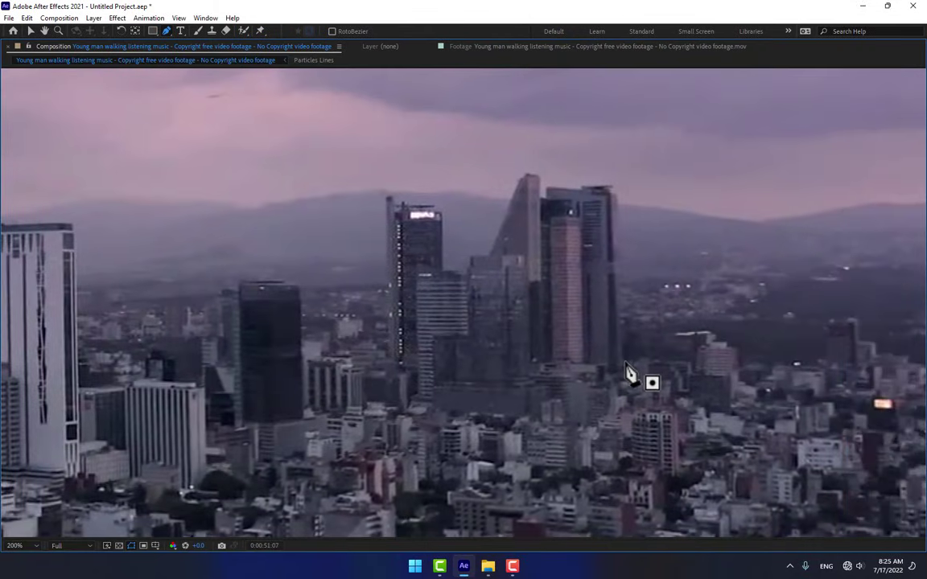
{"action": "left_click", "coordinate": [625, 362]}
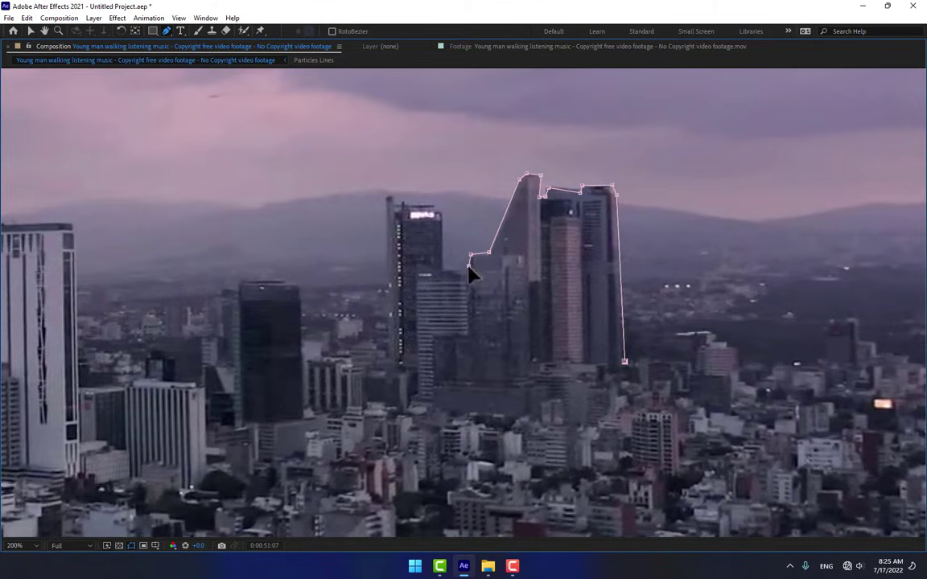
{"action": "left_click", "coordinate": [444, 270]}
{"action": "left_click", "coordinate": [399, 208]}
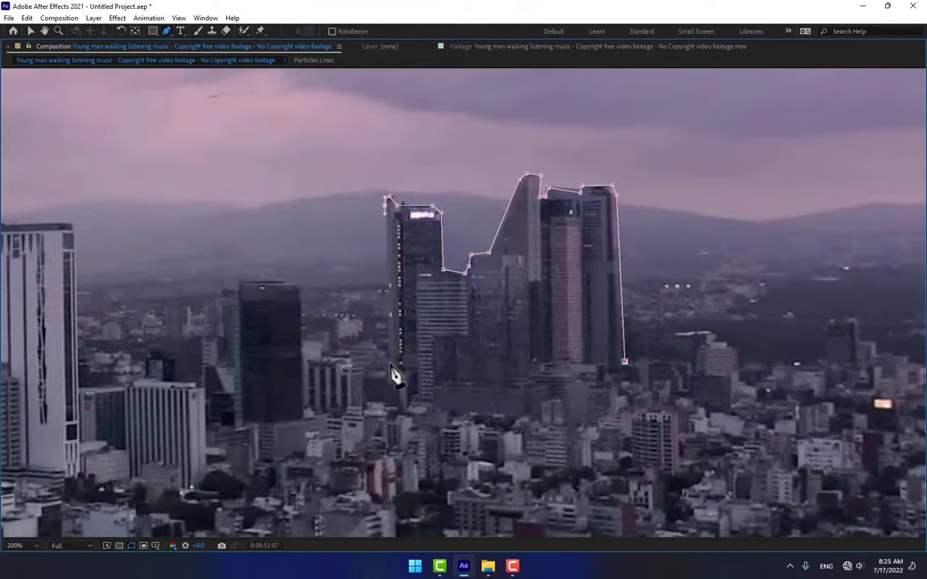
Continue the mask down the leftmost tower and along the buildings' bases, close it, and check it against the streak at 0:00:52:11.
{"action": "left_click", "coordinate": [390, 363]}
{"action": "left_click", "coordinate": [415, 373]}
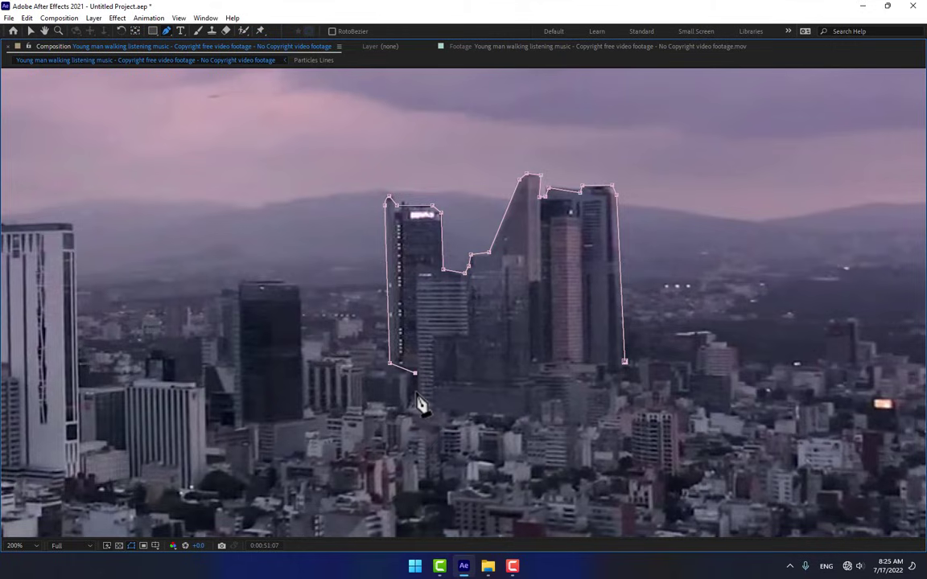
{"action": "left_click", "coordinate": [434, 384]}
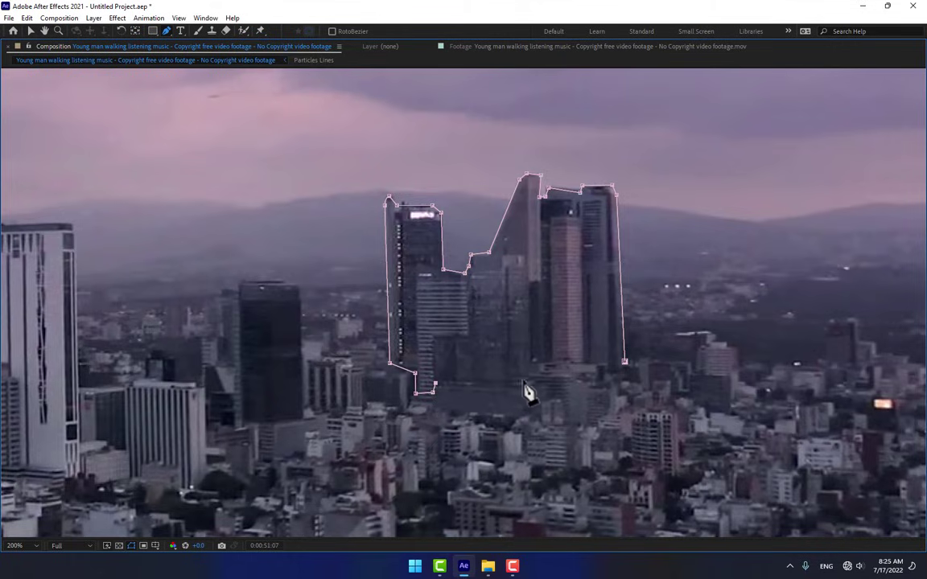
{"action": "left_click", "coordinate": [529, 379]}
{"action": "left_click", "coordinate": [536, 363]}
{"action": "left_click", "coordinate": [602, 363]}
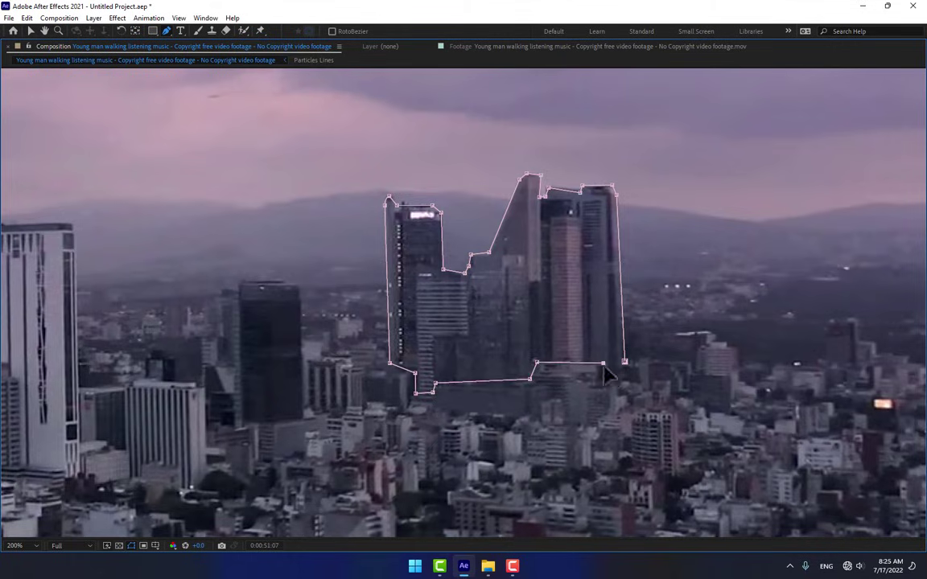
{"action": "left_click", "coordinate": [603, 379]}
{"action": "left_click", "coordinate": [626, 378]}
{"action": "left_click", "coordinate": [625, 363]}
{"action": "scroll", "coordinate": [579, 300], "scroll_direction": "down", "scroll_amount": 2}
{"action": "key", "text": "grave"}
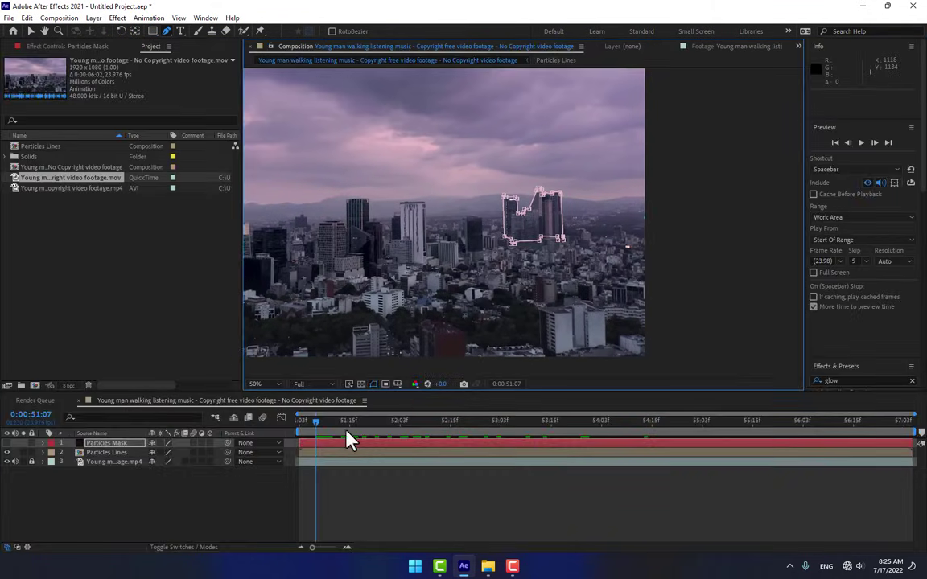
{"action": "left_click_drag", "start_coordinate": [348, 429], "coordinate": [435, 422]}
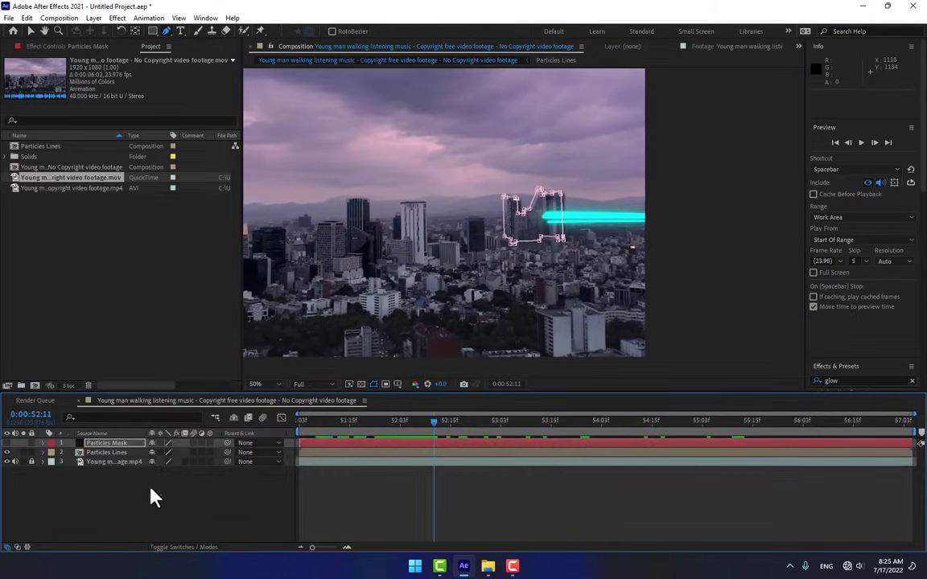
Set the Particles Lines track matte to Alpha Inverted Matte "Particles Mask" and check how the towers hide the streak.
{"action": "left_click", "coordinate": [6, 444]}
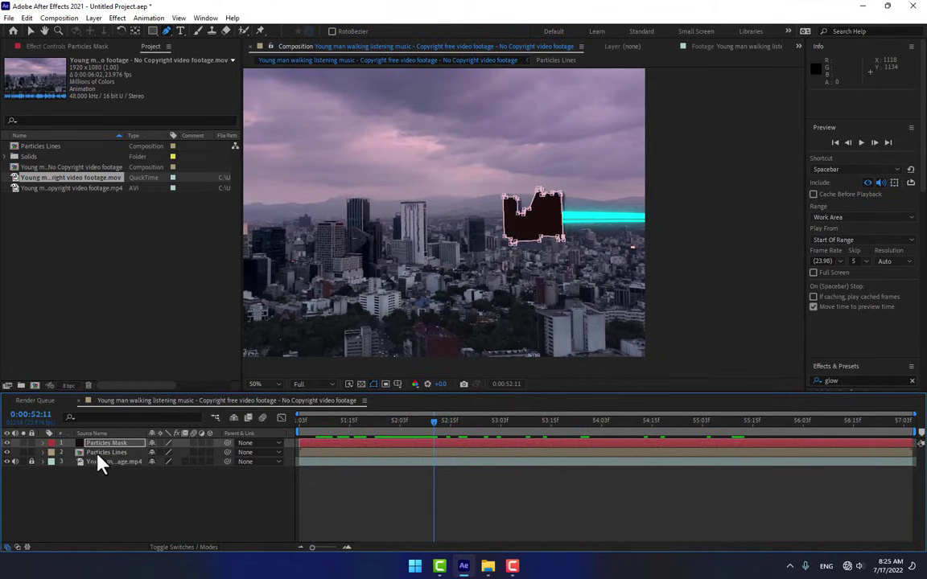
{"action": "key", "text": "F4"}
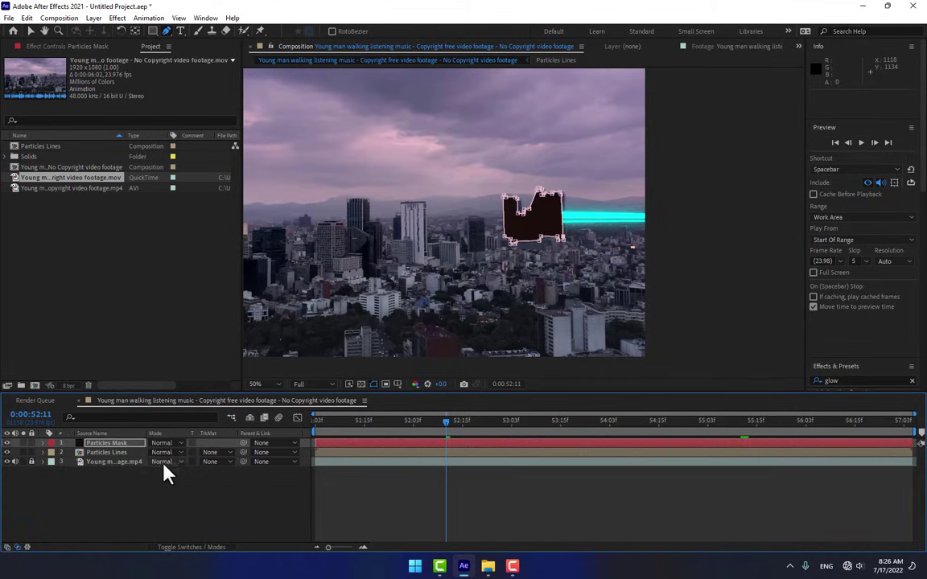
{"action": "left_click", "coordinate": [219, 453]}
{"action": "left_click", "coordinate": [240, 506]}
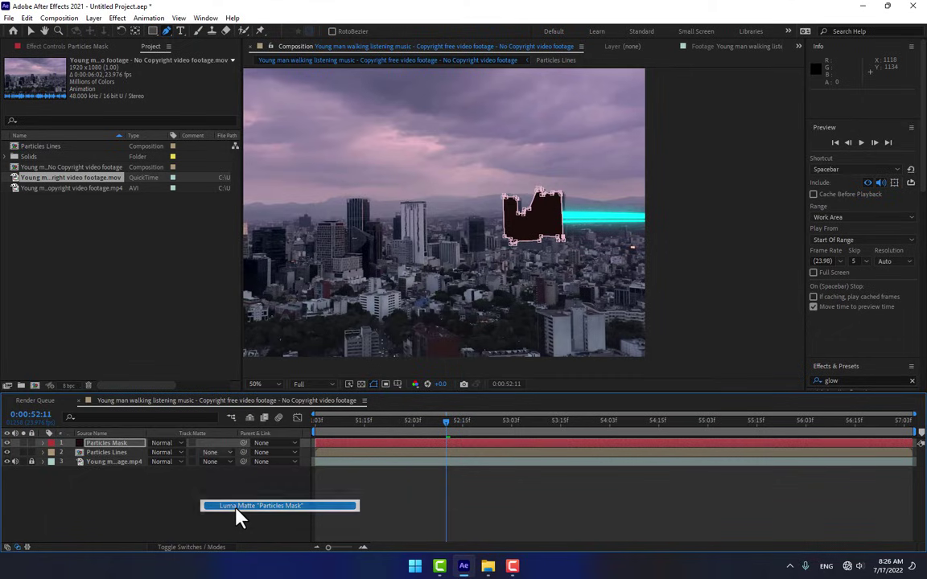
{"action": "left_click", "coordinate": [214, 453]}
{"action": "left_click", "coordinate": [231, 482]}
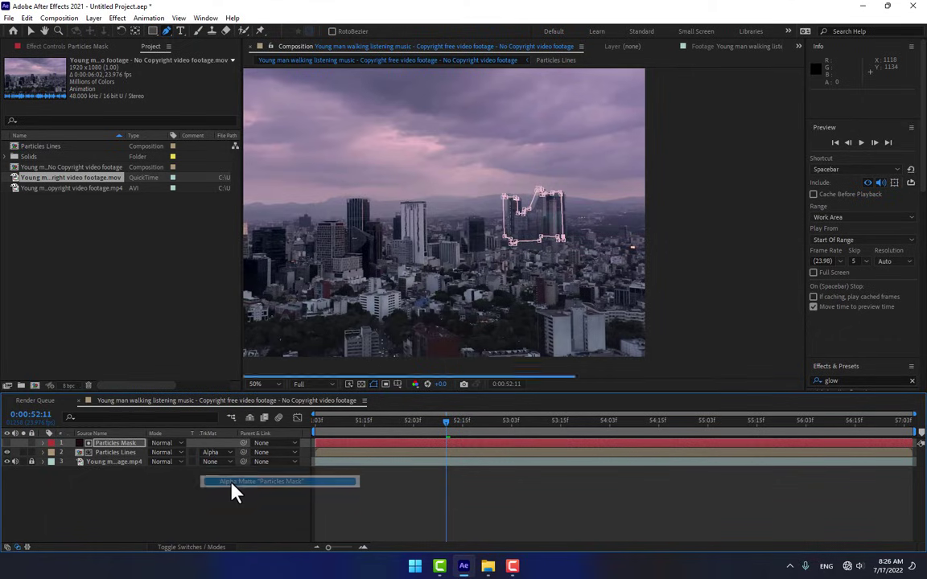
{"action": "left_click", "coordinate": [214, 453]}
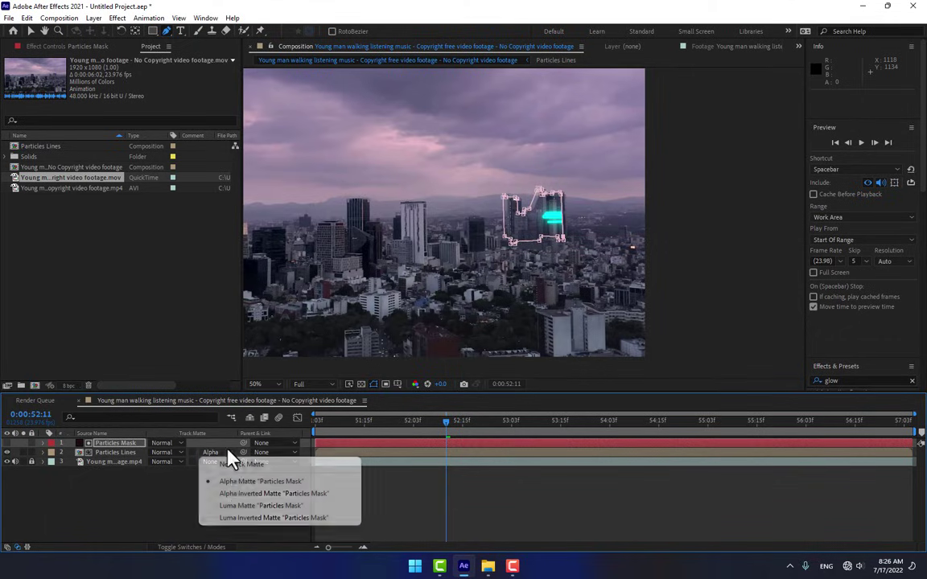
{"action": "left_click", "coordinate": [252, 493]}
{"action": "left_click", "coordinate": [242, 518]}
{"action": "left_click", "coordinate": [435, 424]}
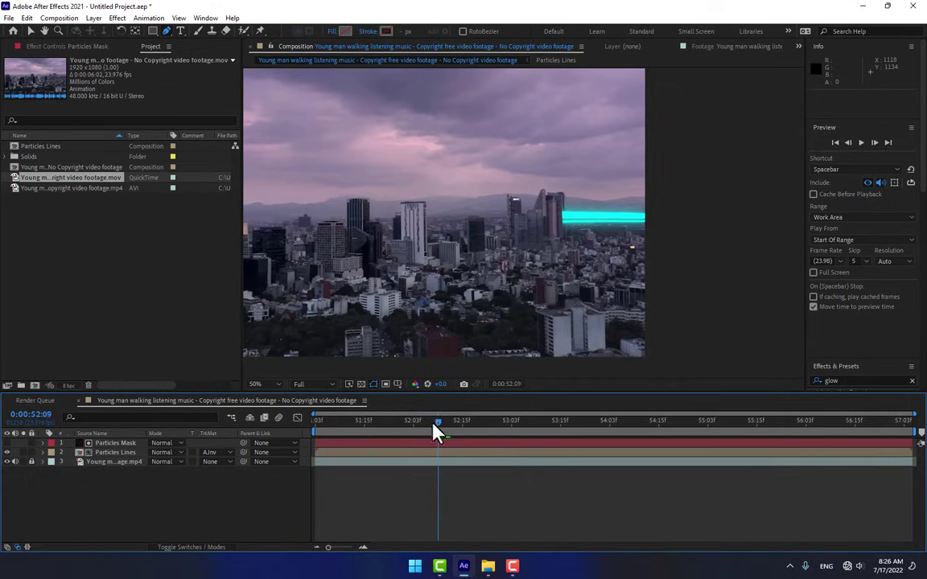
{"action": "key", "text": "space"}
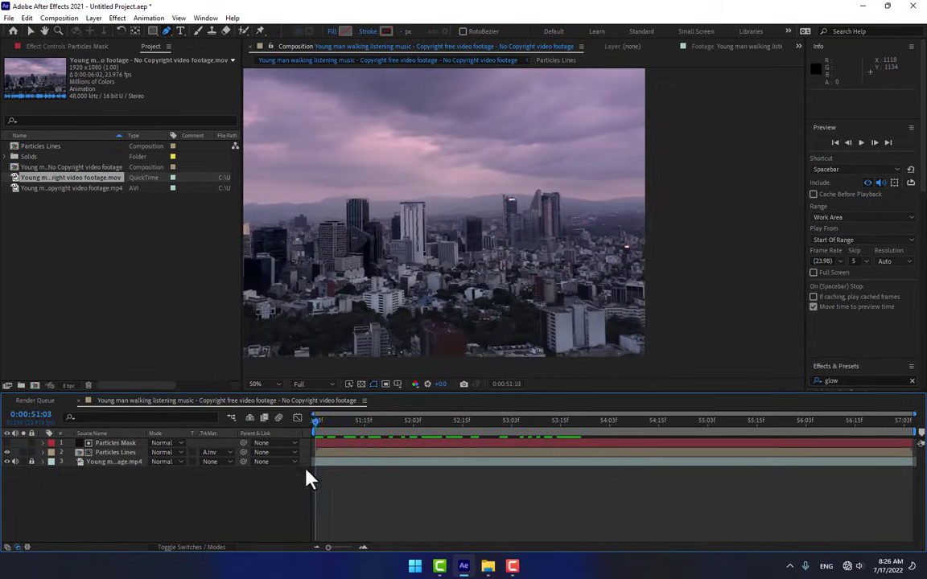
Reveal the mask properties of Particles Mask and enable Mask Path keyframing at 0:00:51:03.
{"action": "left_click", "coordinate": [123, 445]}
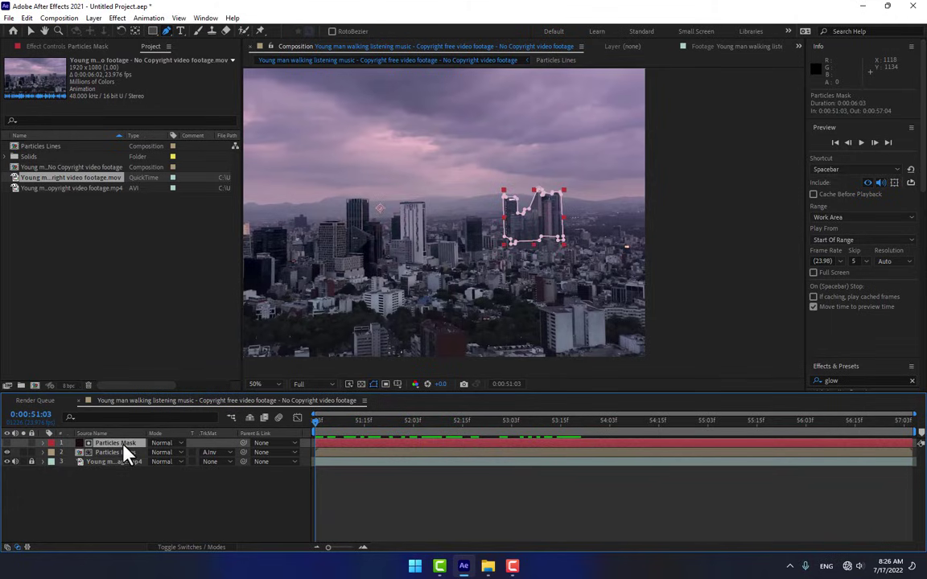
{"action": "key", "text": "m"}
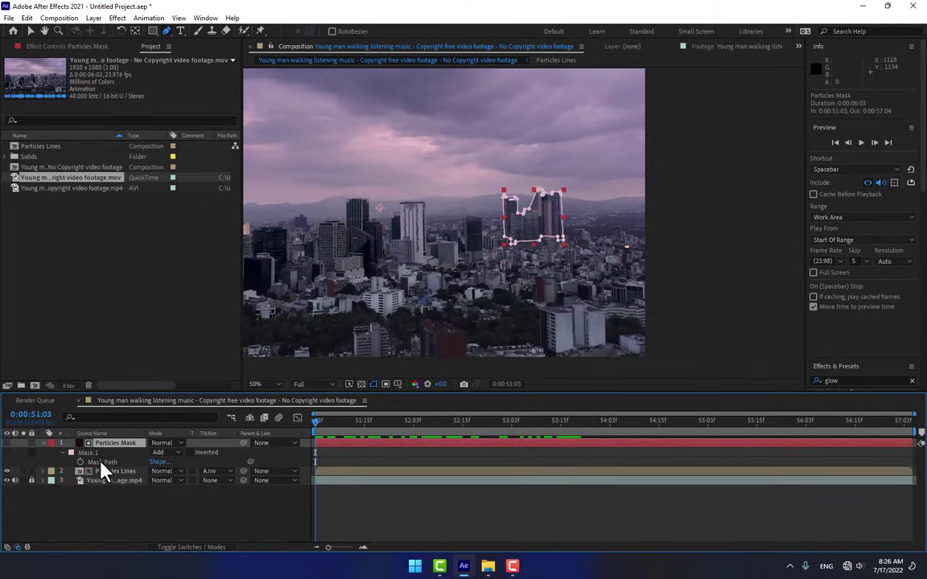
{"action": "left_click", "coordinate": [105, 463]}
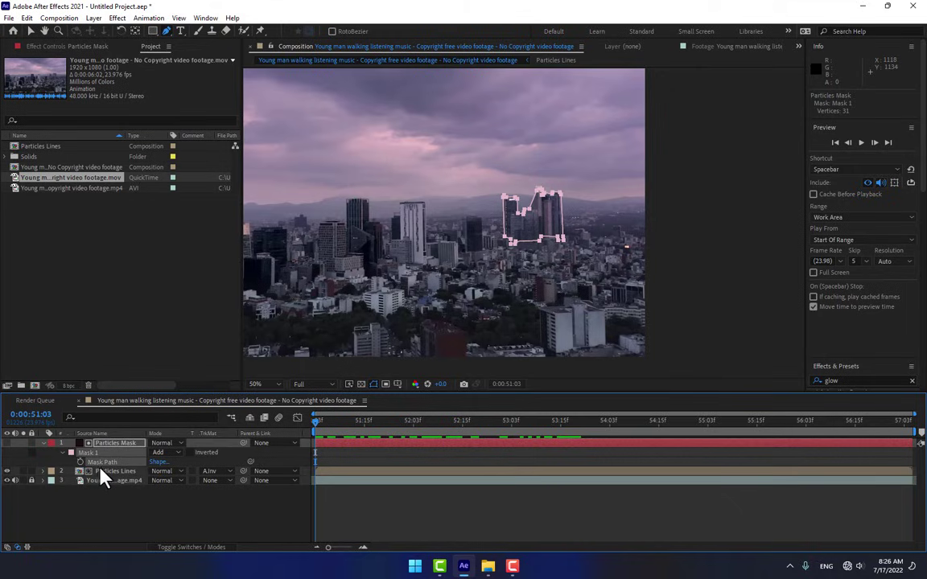
{"action": "left_click", "coordinate": [63, 452]}
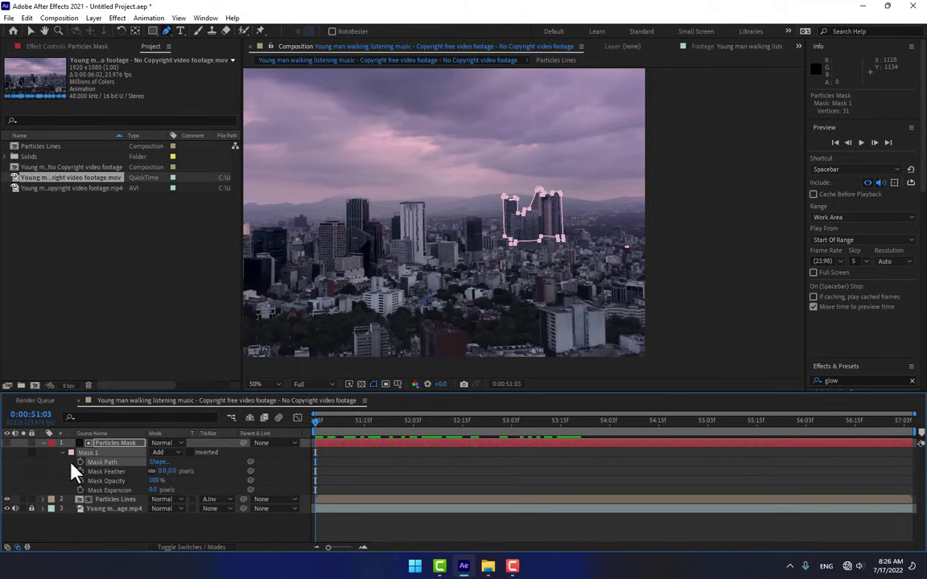
{"action": "left_click", "coordinate": [80, 463]}
{"action": "left_click", "coordinate": [30, 32]}
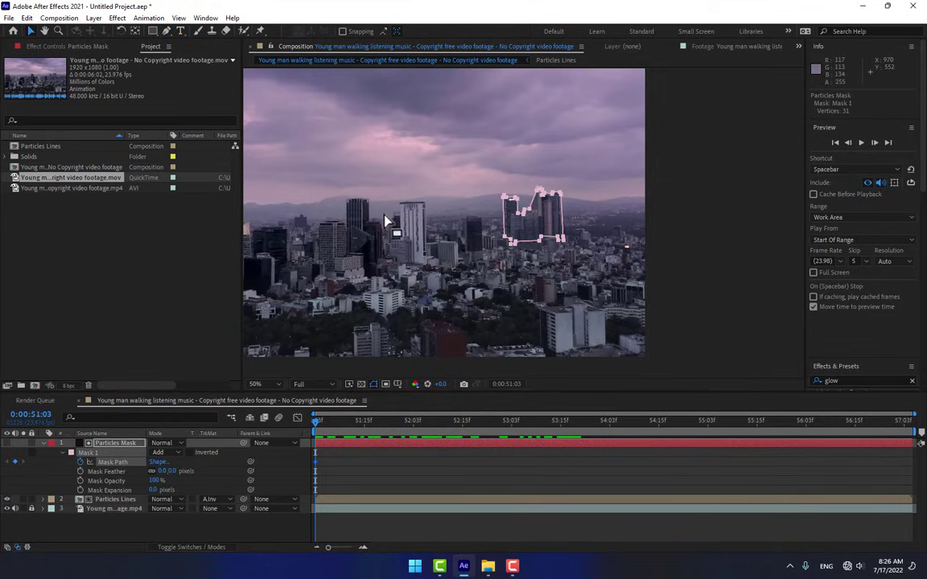
At 0:00:52:04, shift the whole Mask 1 path slightly right to realign it with the tower group.
{"action": "key", "text": "space"}
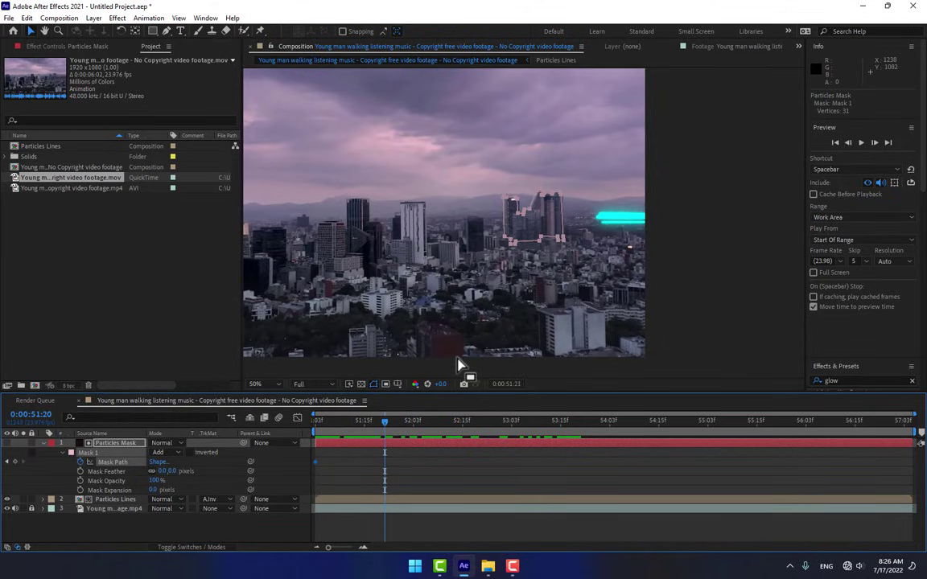
{"action": "scroll", "coordinate": [556, 234], "scroll_direction": "up", "scroll_amount": 2}
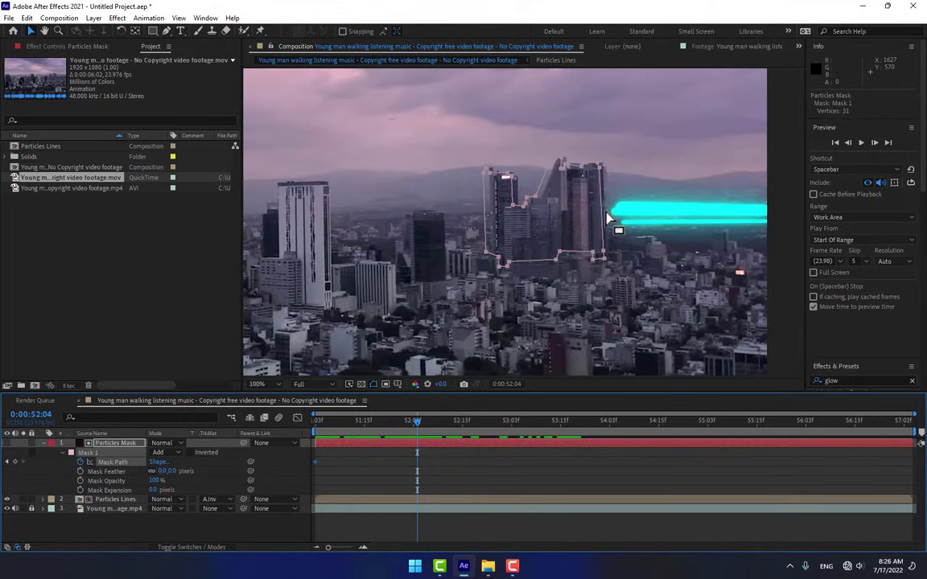
{"action": "left_click_drag", "start_coordinate": [616, 216], "coordinate": [536, 237]}
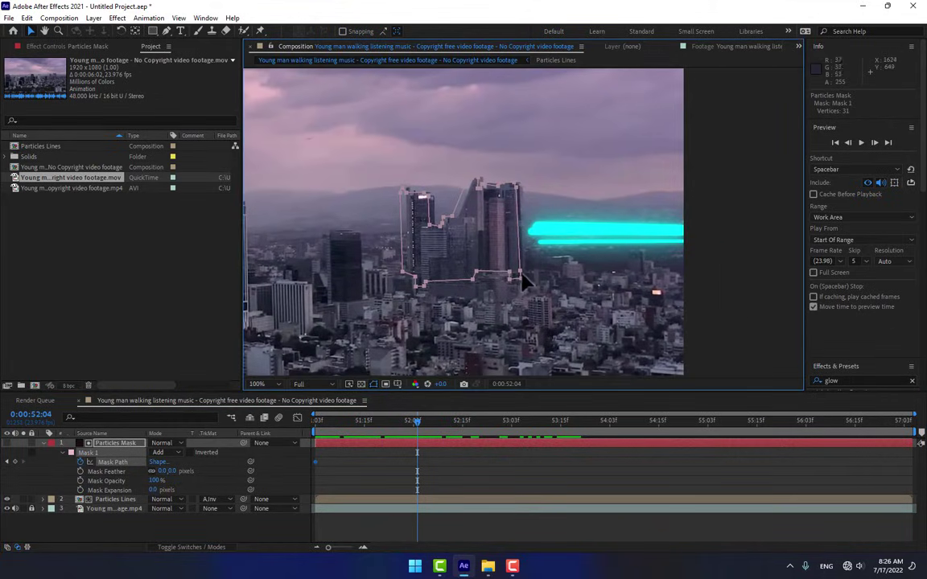
{"action": "left_click", "coordinate": [118, 462]}
{"action": "key", "text": "Right"}
{"action": "key", "text": "Right"}
{"action": "key", "text": "Right"}
{"action": "key", "text": "Right"}
{"action": "key", "text": "Right"}
{"action": "key", "text": "Right"}
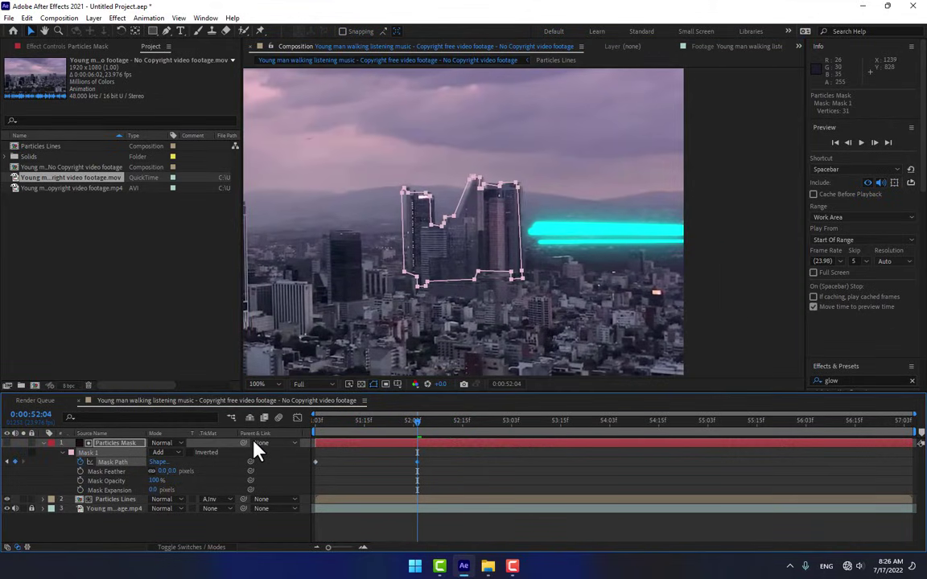
{"action": "key", "text": "Right"}
{"action": "key", "text": "Right"}
{"action": "key", "text": "Right"}
{"action": "key", "text": "Right"}
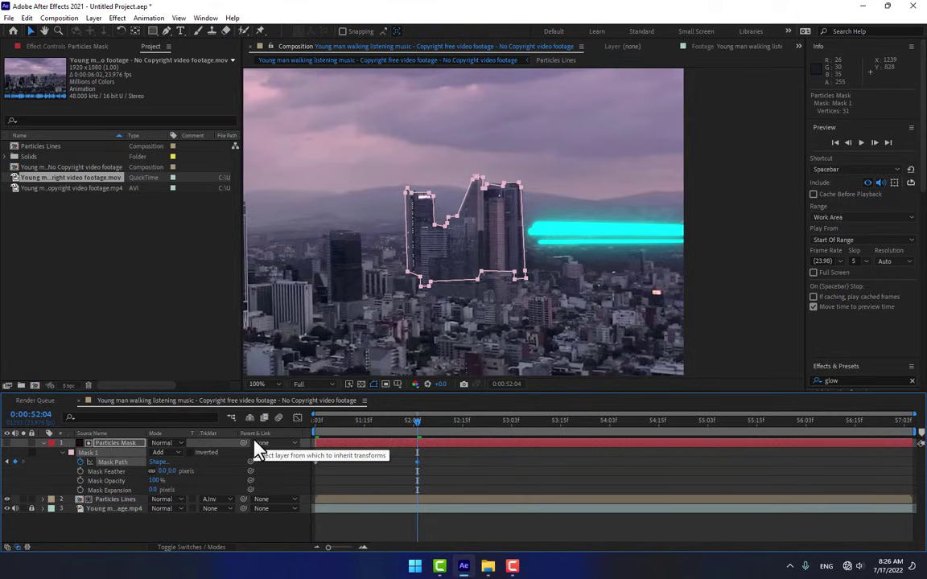
{"action": "key", "text": "Right"}
Advance to 0:00:52:11 and nudge the mask path right to keep it aligned with the towers.
{"action": "key", "text": "Page_Down"}
{"action": "key", "text": "Page_Down"}
{"action": "key", "text": "Page_Down"}
{"action": "key", "text": "Page_Down"}
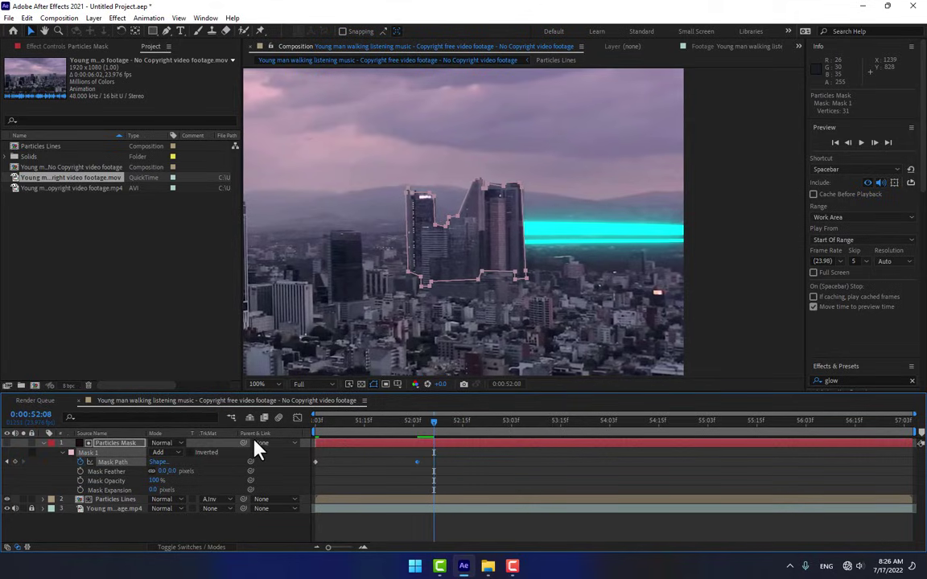
{"action": "key", "text": "Page_Down"}
{"action": "key", "text": "Page_Down"}
{"action": "key", "text": "Page_Down"}
{"action": "key", "text": "Right"}
{"action": "key", "text": "Right"}
{"action": "key", "text": "Right"}
{"action": "key", "text": "Right"}
{"action": "key", "text": "Right"}
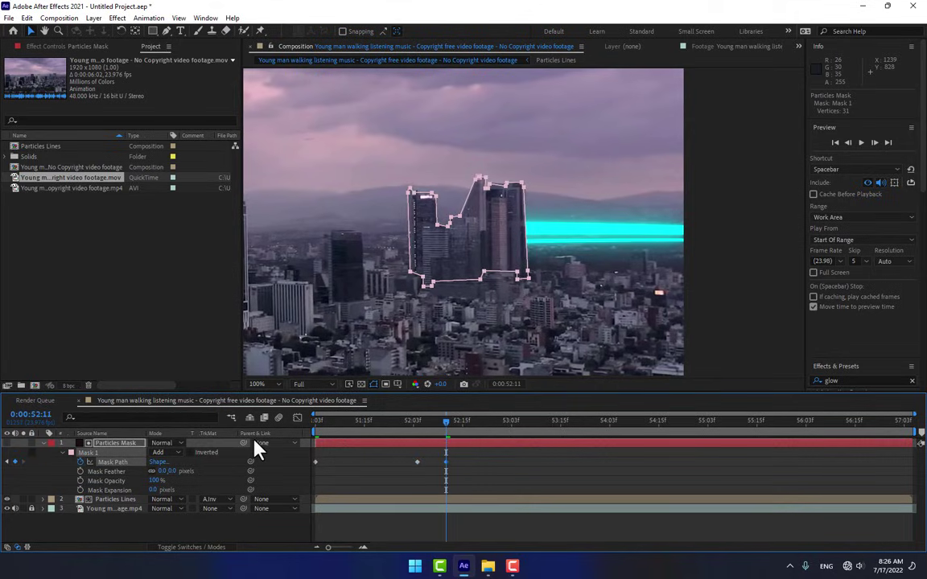
Step forward to 0:00:53:05 and keyframe the mask path shifted right onto the drifting towers.
{"action": "key", "text": "Page_Down"}
{"action": "key", "text": "Page_Down"}
{"action": "key", "text": "Page_Down"}
{"action": "key", "text": "Page_Down"}
{"action": "key", "text": "Page_Down"}
{"action": "key", "text": "Page_Down"}
{"action": "key", "text": "Page_Down"}
{"action": "key", "text": "Page_Down"}
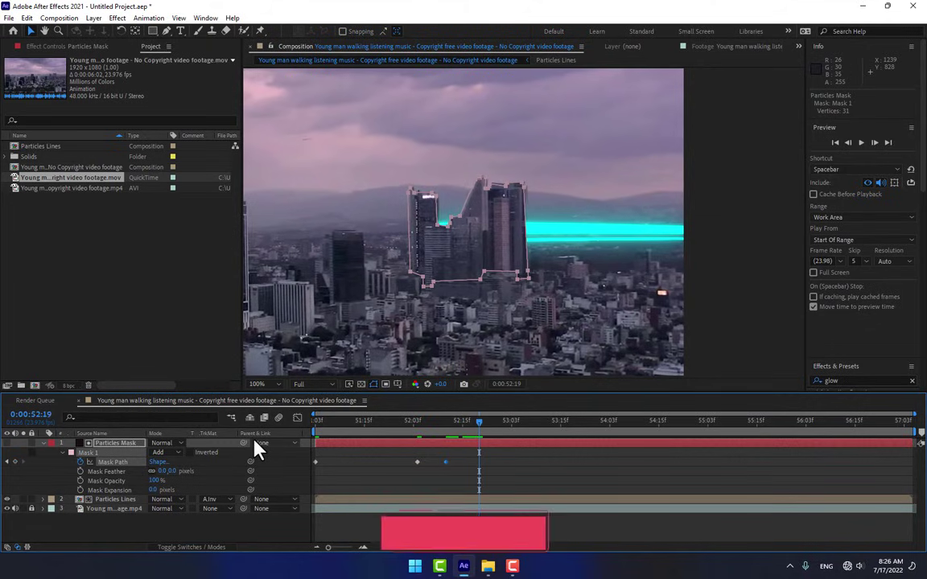
{"action": "key", "text": "Page_Down"}
{"action": "key", "text": "Page_Down"}
{"action": "key", "text": "Page_Down"}
{"action": "key", "text": "Page_Down"}
{"action": "key", "text": "Page_Down"}
{"action": "key", "text": "Page_Down"}
{"action": "key", "text": "Page_Down"}
{"action": "key", "text": "Page_Down"}
{"action": "key", "text": "Page_Down"}
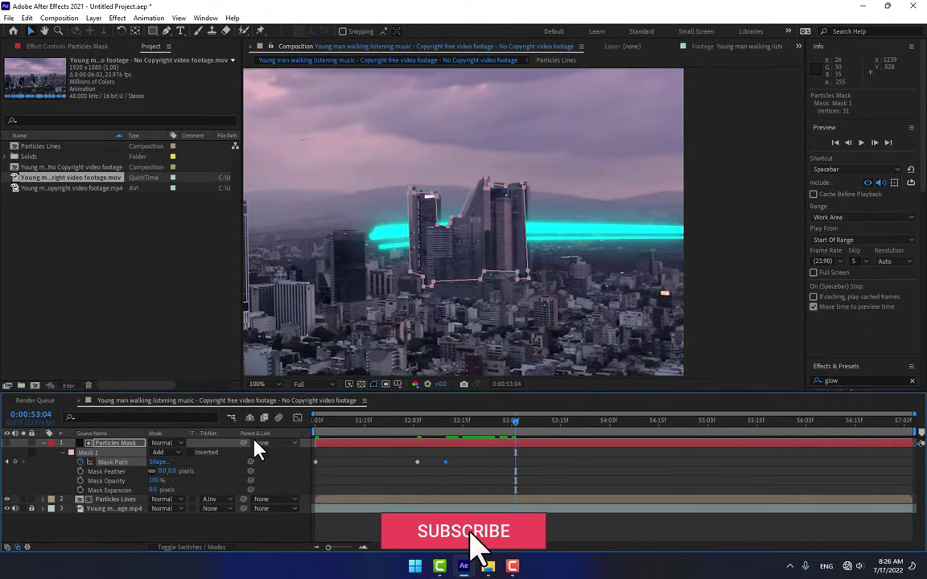
{"action": "key", "text": "Page_Down"}
{"action": "key", "text": "Right"}
{"action": "key", "text": "Right"}
{"action": "key", "text": "Right"}
{"action": "key", "text": "Right"}
{"action": "key", "text": "Right"}
{"action": "key", "text": "Right"}
{"action": "key", "text": "Right"}
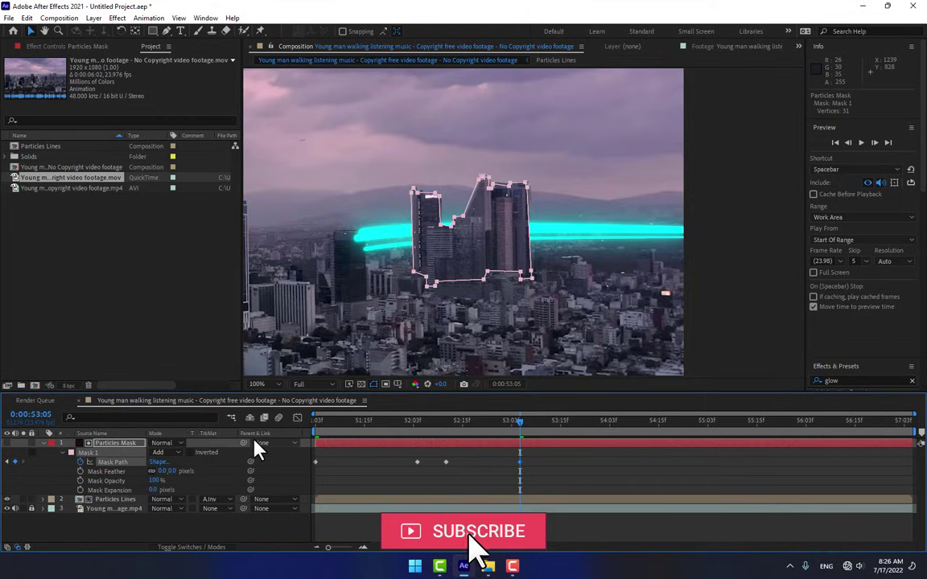
Step forward to 0:00:53:18 and move the mask path right to match the tower outlines.
{"action": "key", "text": "Page_Down"}
{"action": "key", "text": "Page_Down"}
{"action": "key", "text": "Page_Down"}
{"action": "key", "text": "Page_Down"}
{"action": "key", "text": "Page_Down"}
{"action": "key", "text": "Page_Down"}
{"action": "key", "text": "Page_Down"}
{"action": "key", "text": "Page_Down"}
{"action": "key", "text": "Page_Down"}
{"action": "key", "text": "Page_Down"}
{"action": "key", "text": "Page_Down"}
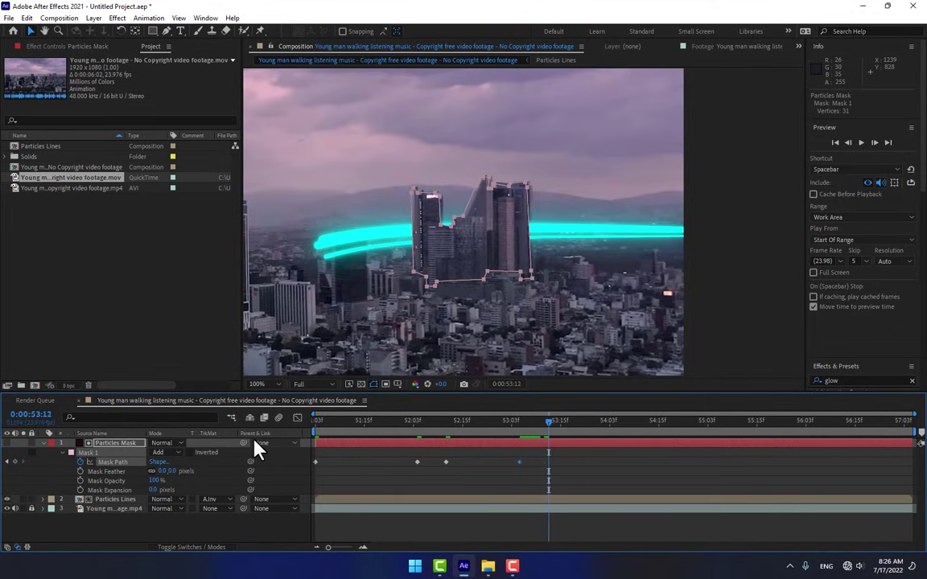
{"action": "key", "text": "Page_Down"}
{"action": "key", "text": "Page_Down"}
{"action": "key", "text": "Right"}
{"action": "key", "text": "Right"}
{"action": "key", "text": "Right"}
{"action": "key", "text": "Right"}
{"action": "key", "text": "Right"}
{"action": "key", "text": "Right"}
{"action": "key", "text": "Right"}
{"action": "key", "text": "Right"}
{"action": "key", "text": "Right"}
{"action": "key", "text": "Right"}
{"action": "key", "text": "Right"}
{"action": "key", "text": "Right"}
{"action": "key", "text": "Right"}
{"action": "key", "text": "Right"}
{"action": "key", "text": "Right"}
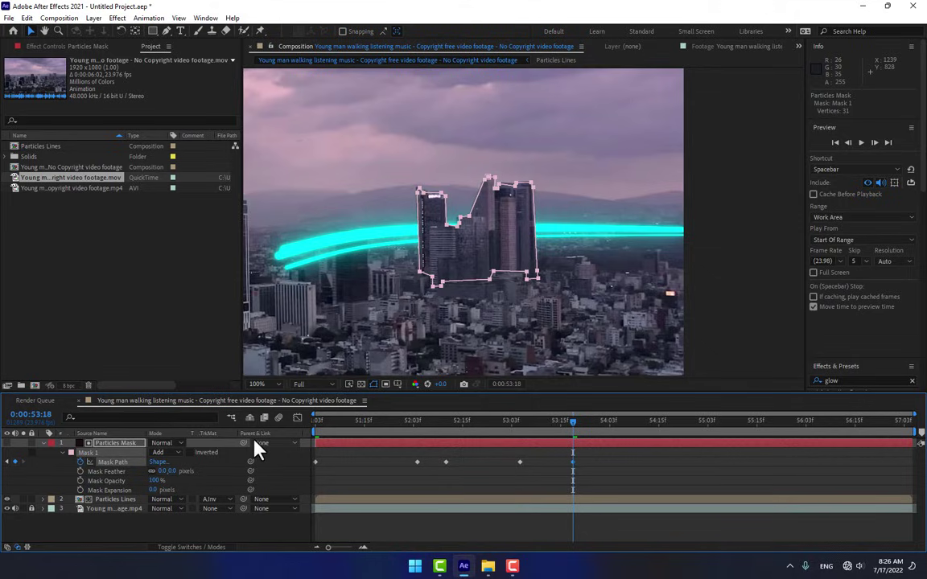
Step forward to 0:00:54:06 and nudge the mask path right to follow the towers.
{"action": "key", "text": "Page_Down"}
{"action": "key", "text": "Page_Down"}
{"action": "key", "text": "Page_Down"}
{"action": "key", "text": "Page_Down"}
{"action": "key", "text": "Page_Down"}
{"action": "key", "text": "Page_Down"}
{"action": "key", "text": "Page_Down"}
{"action": "key", "text": "Page_Down"}
{"action": "key", "text": "Page_Down"}
{"action": "key", "text": "Page_Down"}
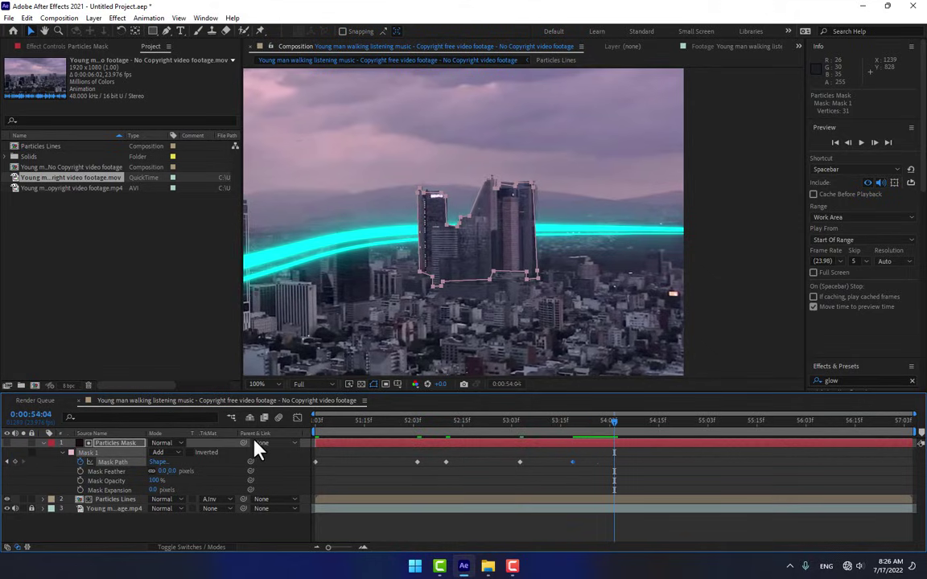
{"action": "key", "text": "Page_Down"}
{"action": "key", "text": "Page_Down"}
{"action": "key", "text": "Right"}
{"action": "key", "text": "Right"}
{"action": "key", "text": "Right"}
{"action": "key", "text": "Right"}
{"action": "key", "text": "Right"}
{"action": "key", "text": "Right"}
{"action": "key", "text": "Right"}
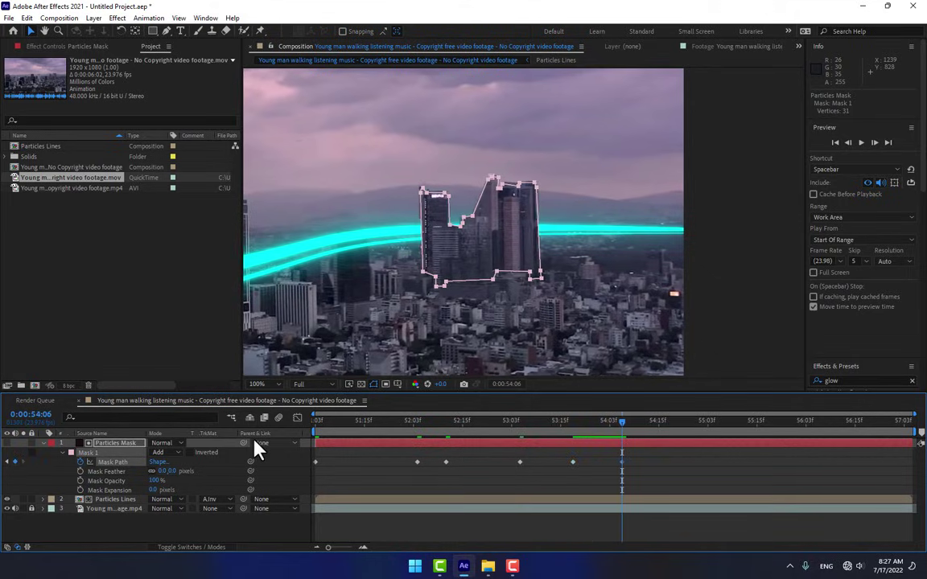
Realign the mask path with the towers at 0:00:55:02, then continue keyframing it through 0:00:56:21.
{"action": "key", "text": "Page_Down"}
{"action": "key", "text": "Page_Down"}
{"action": "key", "text": "Page_Down"}
{"action": "key", "text": "Page_Down"}
{"action": "key", "text": "Page_Down"}
{"action": "key", "text": "Page_Down"}
{"action": "key", "text": "Page_Down"}
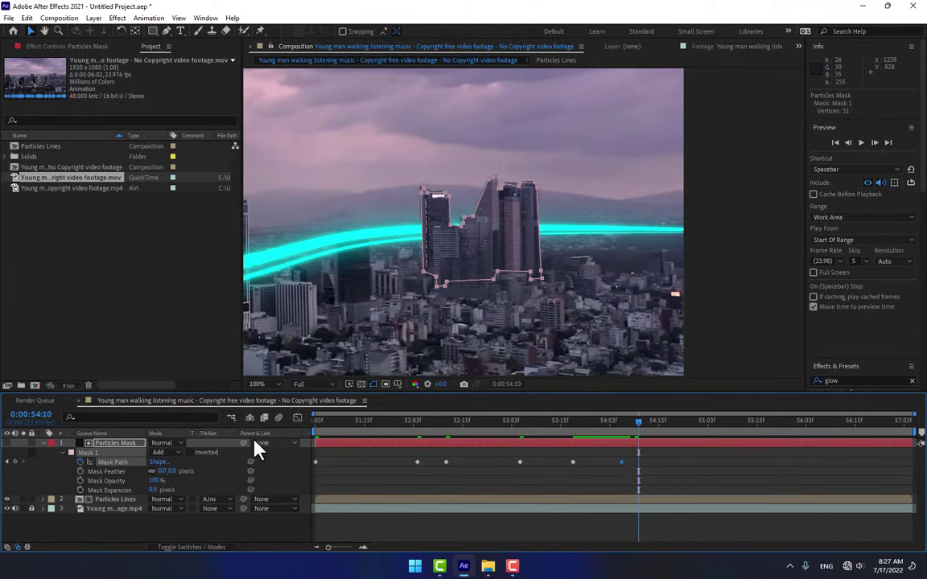
{"action": "key", "text": "Page_Down"}
{"action": "key", "text": "Page_Down"}
{"action": "key", "text": "Page_Down"}
{"action": "key", "text": "Page_Down"}
{"action": "key", "text": "Page_Down"}
{"action": "key", "text": "Page_Down"}
{"action": "key", "text": "Page_Down"}
{"action": "key", "text": "Page_Down"}
{"action": "key", "text": "Page_Down"}
{"action": "key", "text": "Page_Down"}
{"action": "key", "text": "Page_Down"}
{"action": "key", "text": "Page_Down"}
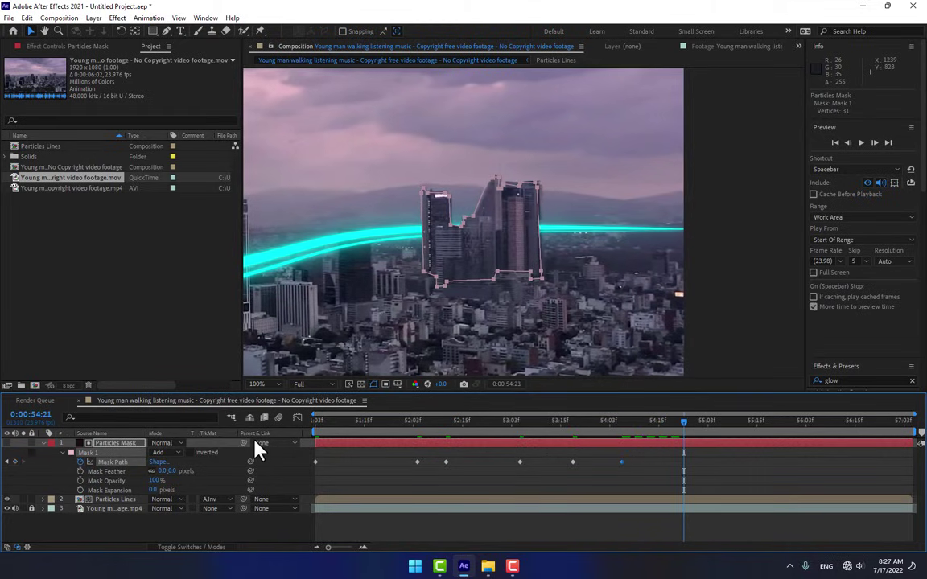
{"action": "key", "text": "Page_Down"}
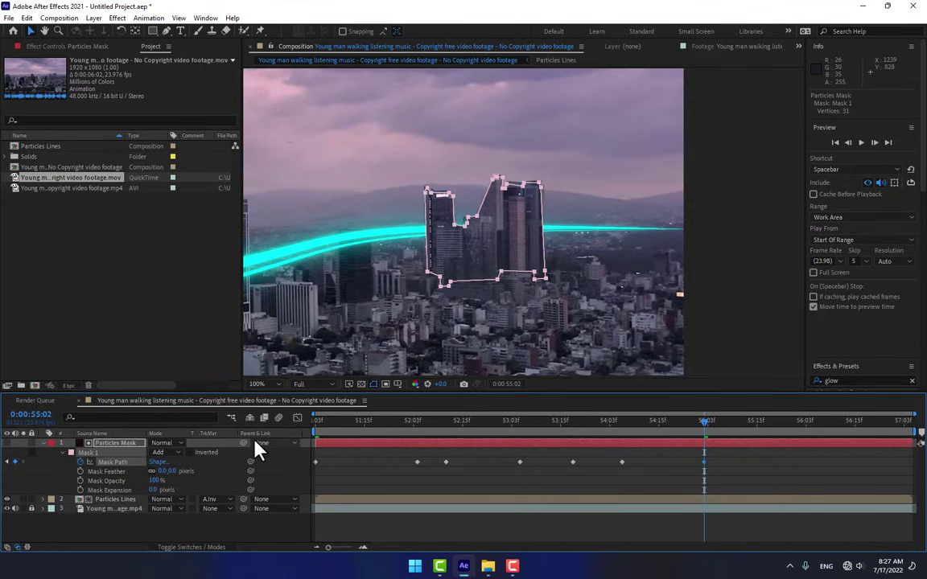
{"action": "key", "text": "space"}
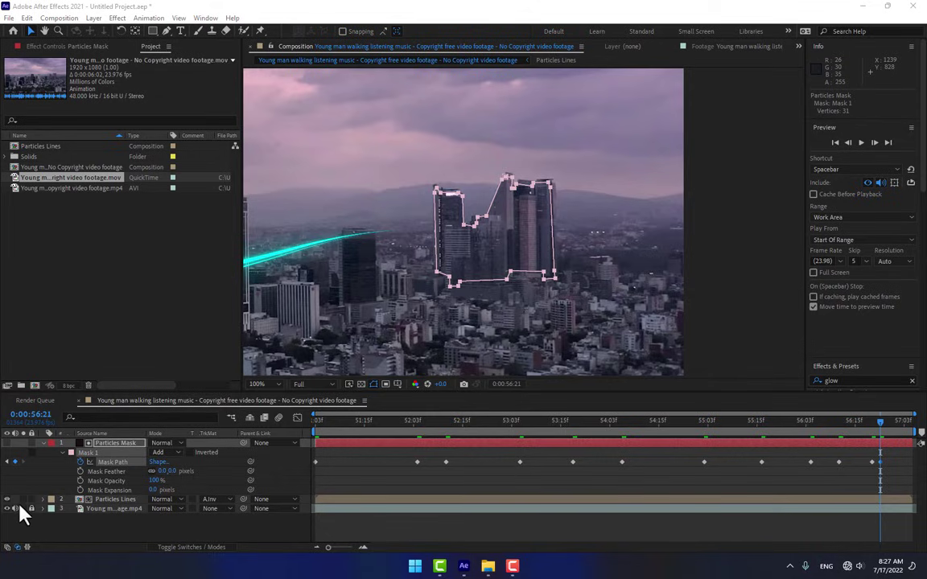
Set the Mask Feather of Mask 1 on Particles Mask to 12.0, 12.0 pixels.
{"action": "left_click", "coordinate": [105, 445]}
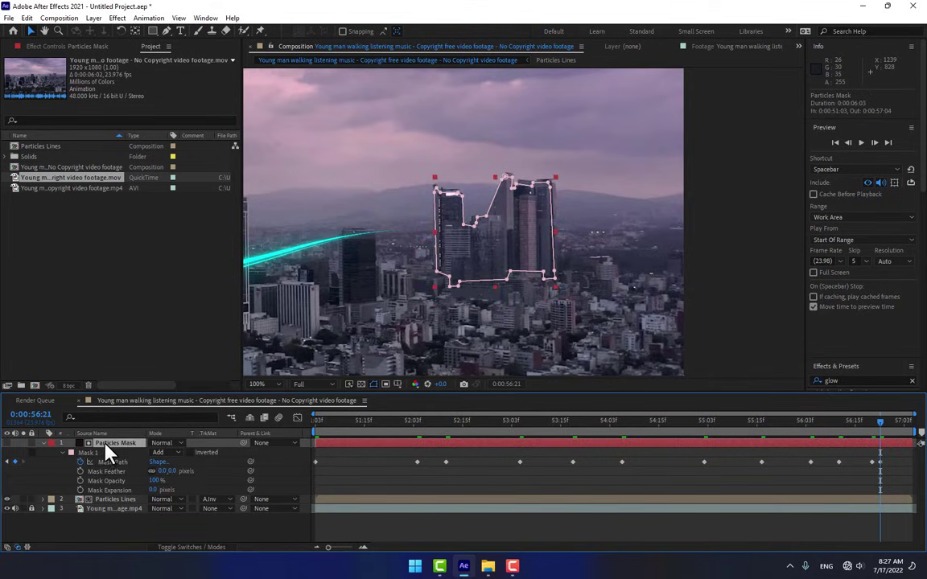
{"action": "left_click_drag", "start_coordinate": [175, 472], "coordinate": [184, 472]}
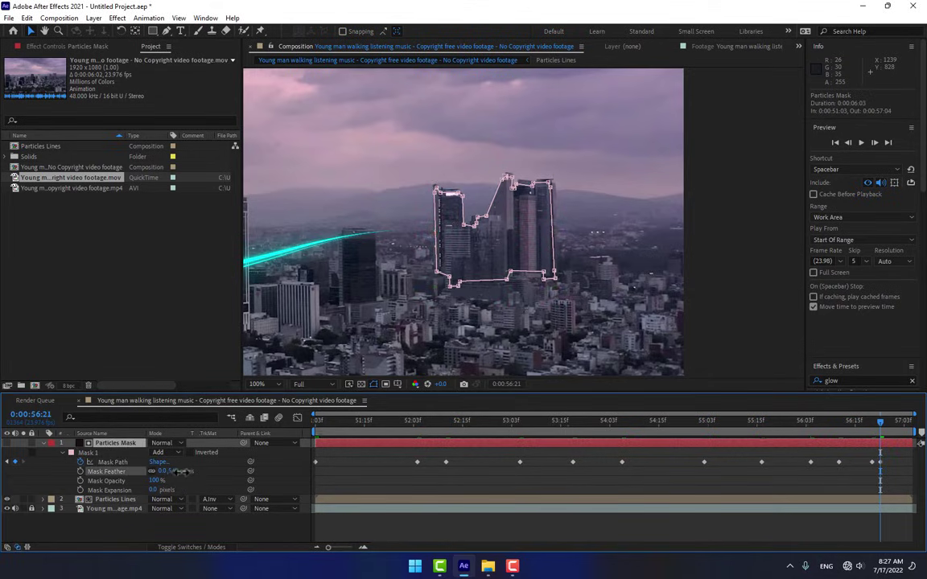
{"action": "left_click", "coordinate": [414, 346]}
{"action": "scroll", "coordinate": [420, 345], "scroll_direction": "down", "scroll_amount": 2}
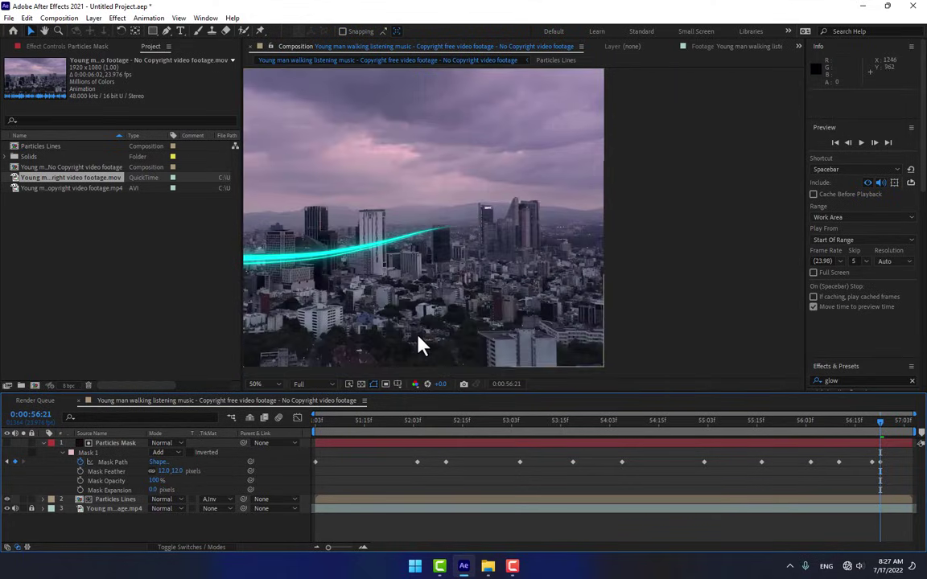
Scrub from the start to about 0:00:55:14 to review the streak passing behind the masked towers.
{"action": "mouse_move", "coordinate": [335, 436]}
{"action": "left_mouse_down"}
{"action": "mouse_move", "coordinate": [922, 433]}
{"action": "mouse_move", "coordinate": [358, 499]}
{"action": "mouse_move", "coordinate": [318, 492]}
{"action": "left_mouse_up"}
{"action": "left_click_drag", "start_coordinate": [425, 480], "coordinate": [758, 410]}
{"action": "scroll", "coordinate": [426, 282], "scroll_direction": "down", "scroll_amount": 2}
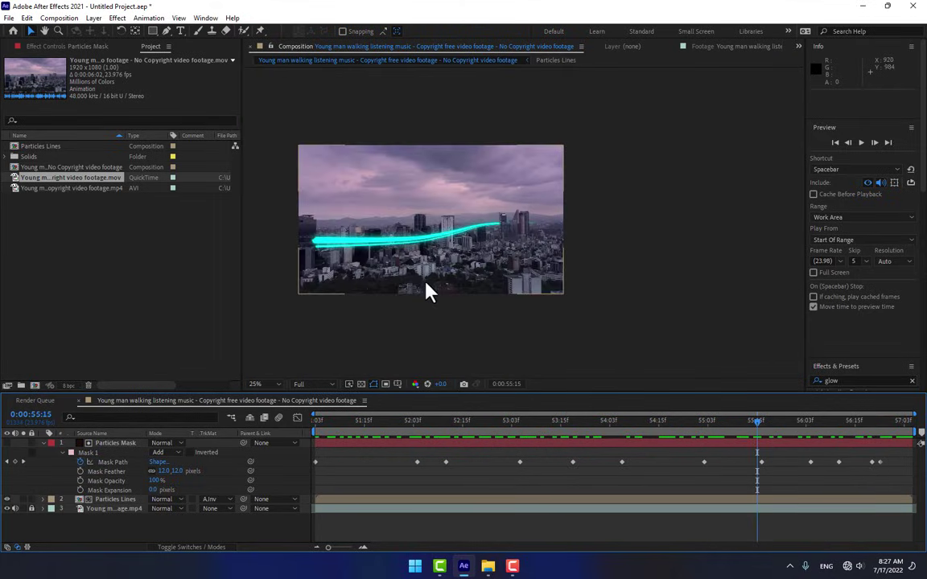
{"action": "left_click_drag", "start_coordinate": [392, 287], "coordinate": [412, 288]}
{"action": "left_click_drag", "start_coordinate": [341, 441], "coordinate": [750, 394]}
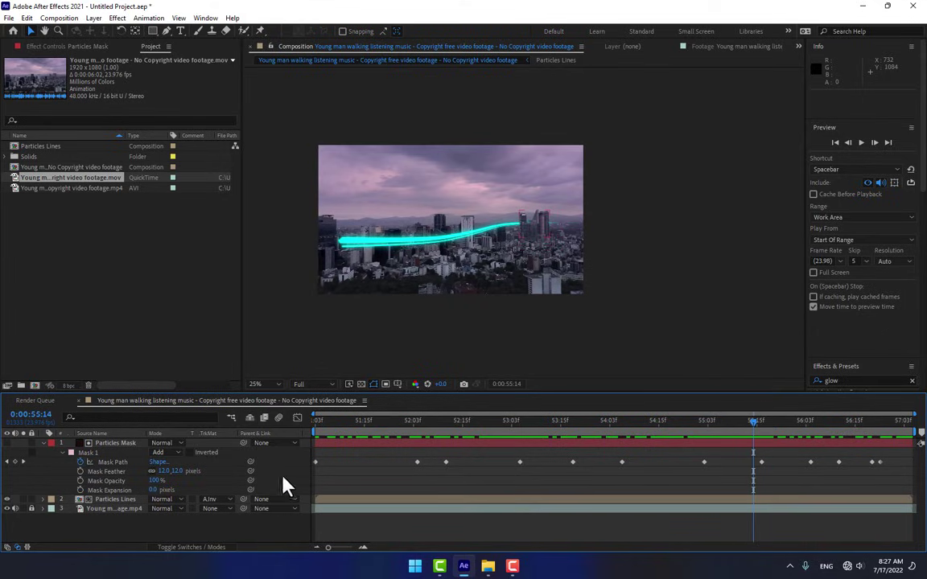
Create a 1920 × 1080 solid named Line Shades, sampling its color from the cyan streak in the footage.
{"action": "right_click", "coordinate": [309, 453]}
{"action": "mouse_move", "coordinate": [362, 317]}
{"action": "left_click", "coordinate": [478, 342]}
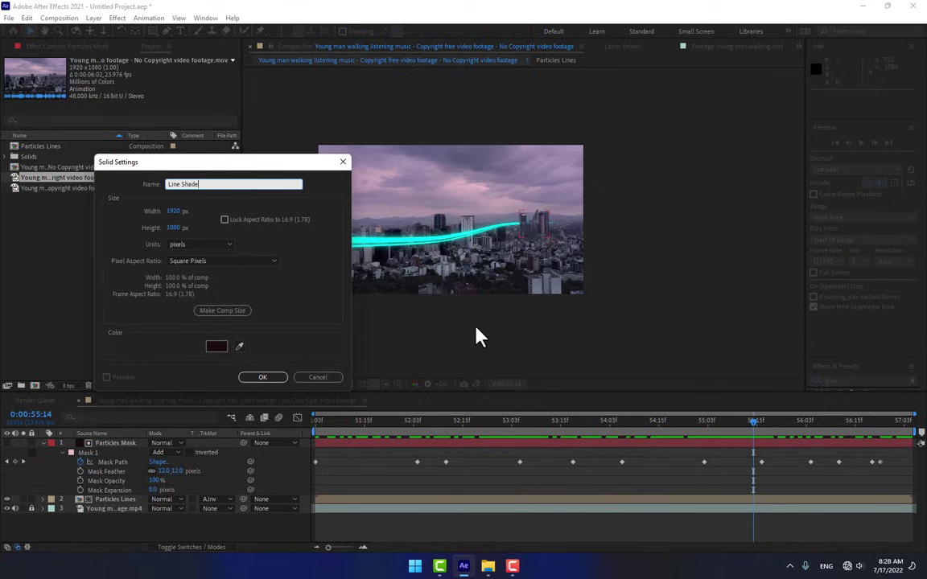
{"action": "left_click", "coordinate": [239, 346]}
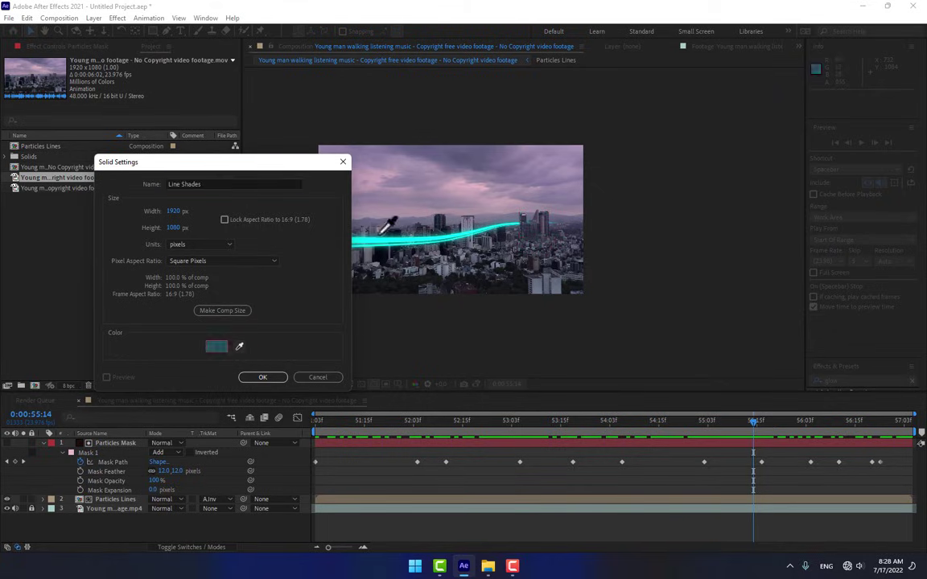
{"action": "left_click", "coordinate": [264, 378]}
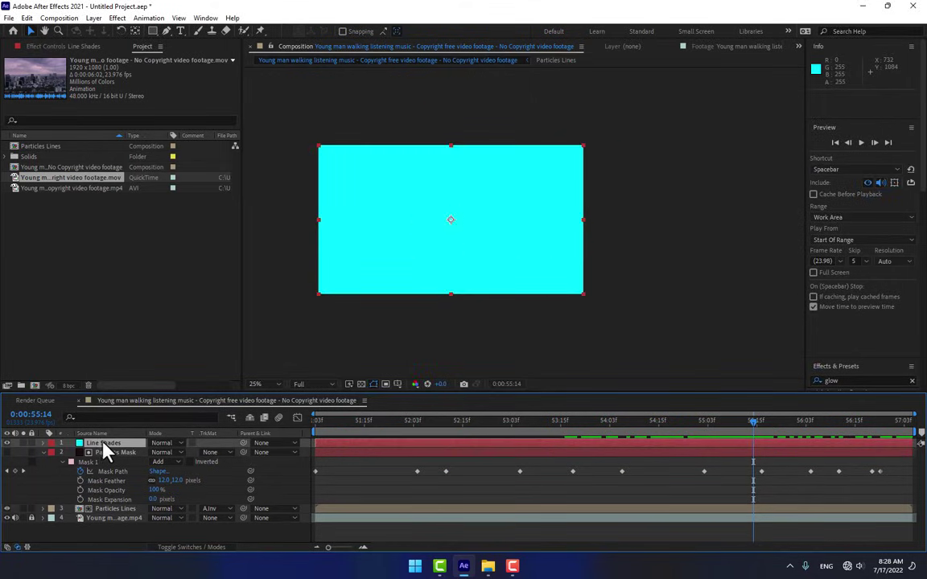
Move the Line Shades layer between Particles Lines and the city footage, and hide it.
{"action": "left_click_drag", "start_coordinate": [103, 445], "coordinate": [117, 517]}
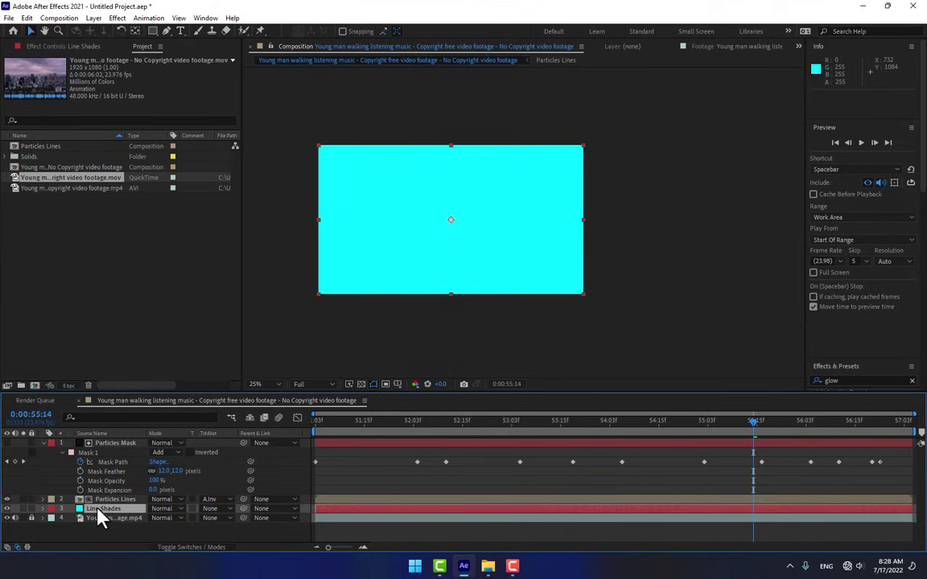
{"action": "left_click", "coordinate": [7, 518]}
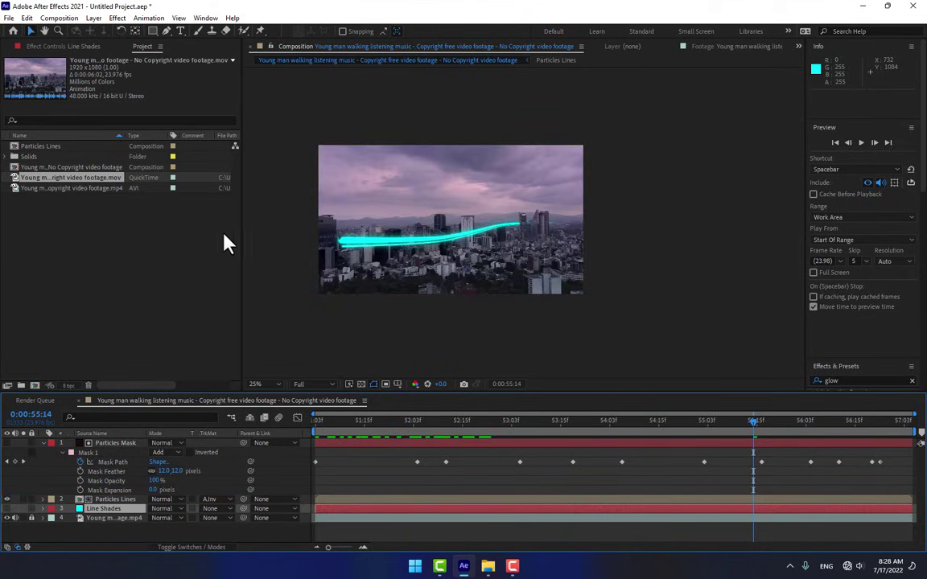
Start a Pen mask on Line Shades, tracing its lower edge along the building bases from the frame's left edge to below the far towers.
{"action": "left_click", "coordinate": [167, 31]}
{"action": "scroll", "coordinate": [383, 256], "scroll_direction": "up", "scroll_amount": 2}
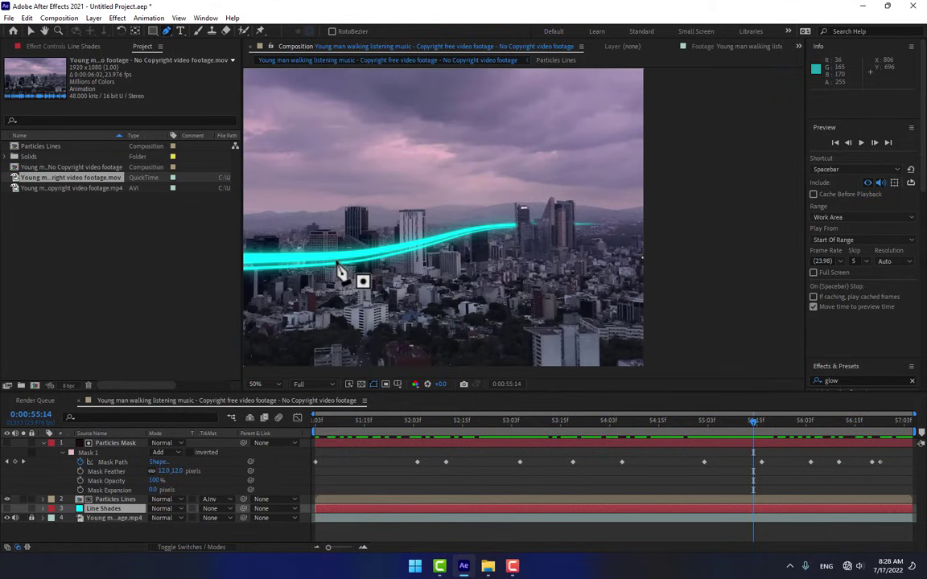
{"action": "left_click_drag", "start_coordinate": [337, 266], "coordinate": [438, 250]}
{"action": "key", "text": "g"}
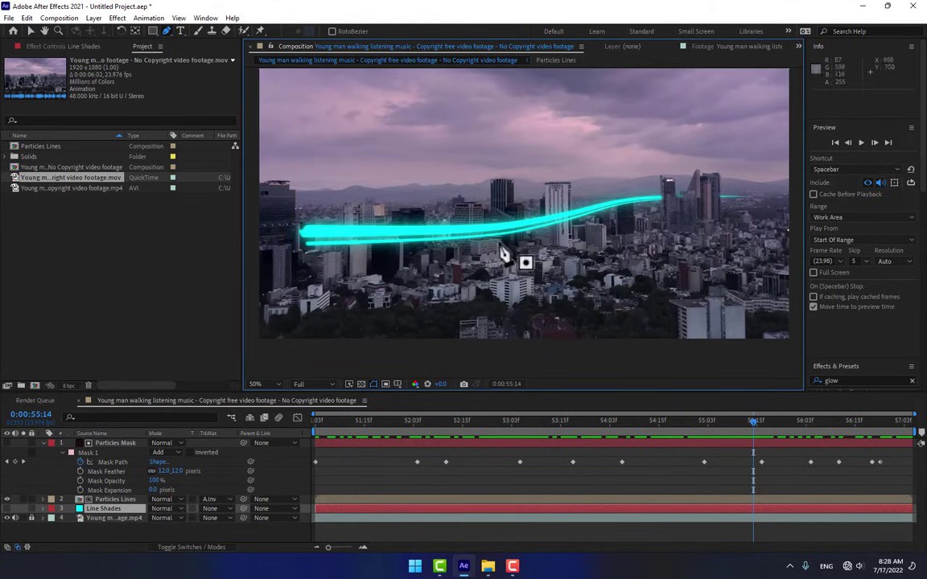
{"action": "left_click", "coordinate": [258, 248]}
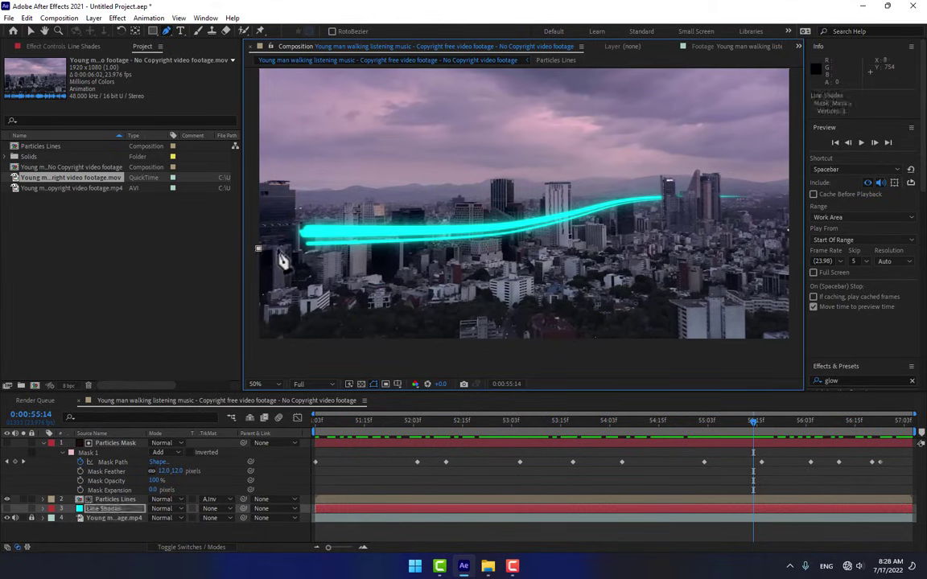
{"action": "left_click", "coordinate": [261, 295]}
{"action": "left_click", "coordinate": [287, 308]}
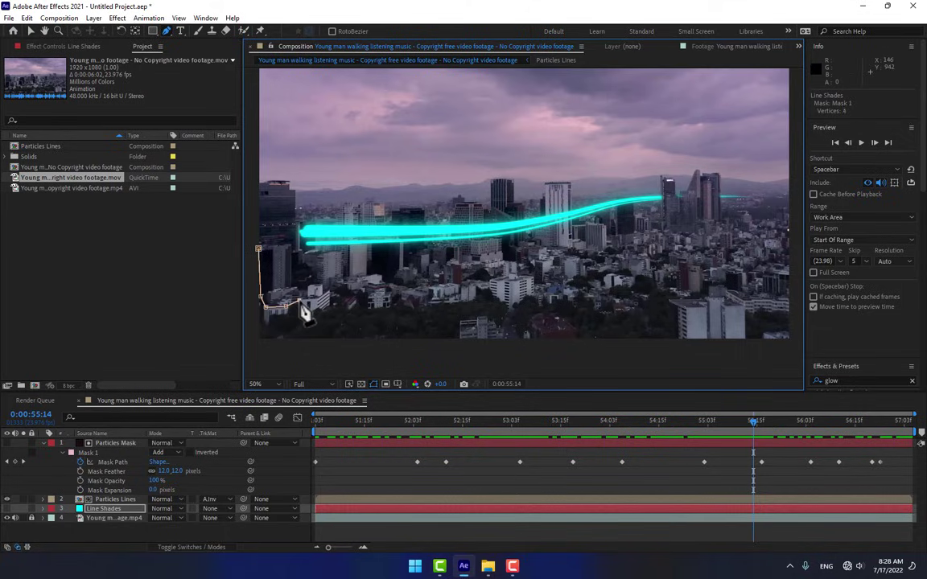
{"action": "left_click", "coordinate": [304, 304]}
{"action": "left_click", "coordinate": [318, 297]}
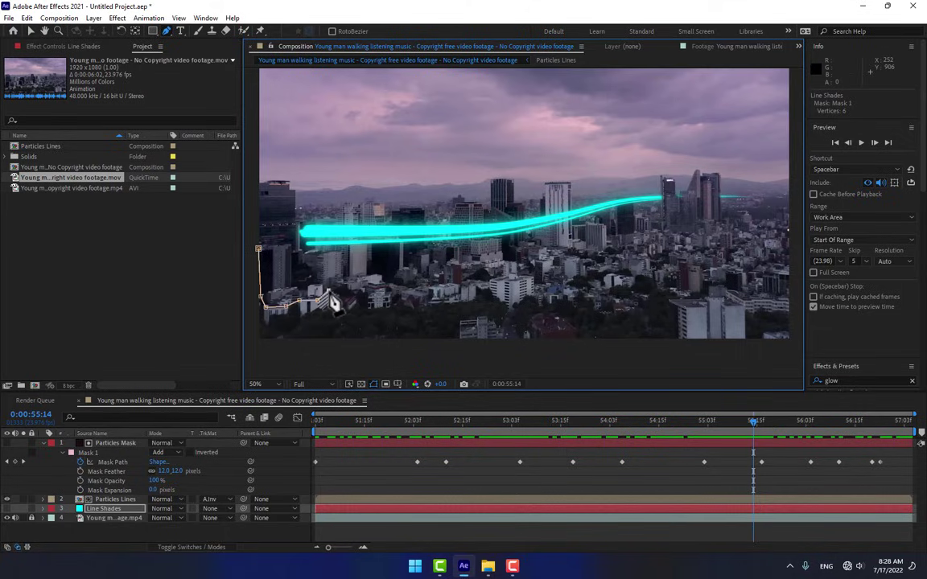
{"action": "left_click", "coordinate": [330, 292]}
{"action": "left_click", "coordinate": [351, 291]}
{"action": "left_click", "coordinate": [368, 290]}
{"action": "left_click", "coordinate": [385, 288]}
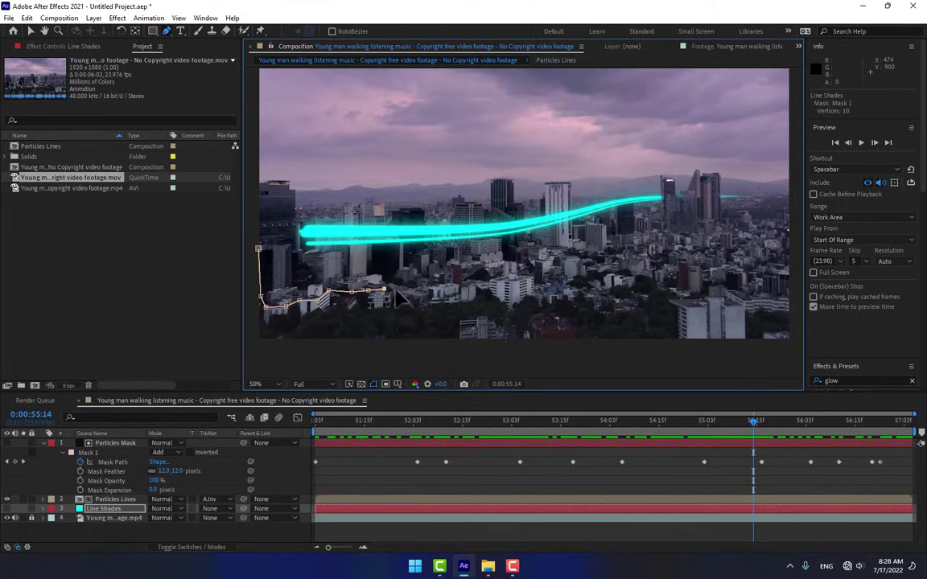
{"action": "left_click", "coordinate": [400, 292]}
{"action": "left_click", "coordinate": [416, 294]}
{"action": "left_click", "coordinate": [429, 291]}
{"action": "left_click", "coordinate": [442, 286]}
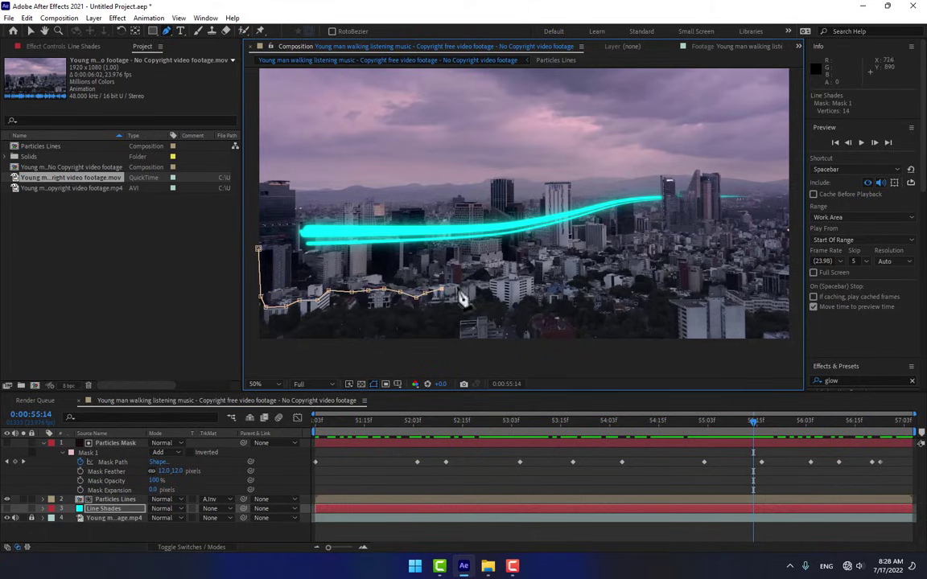
{"action": "left_click", "coordinate": [464, 283]}
{"action": "left_click", "coordinate": [481, 280]}
{"action": "left_click", "coordinate": [496, 275]}
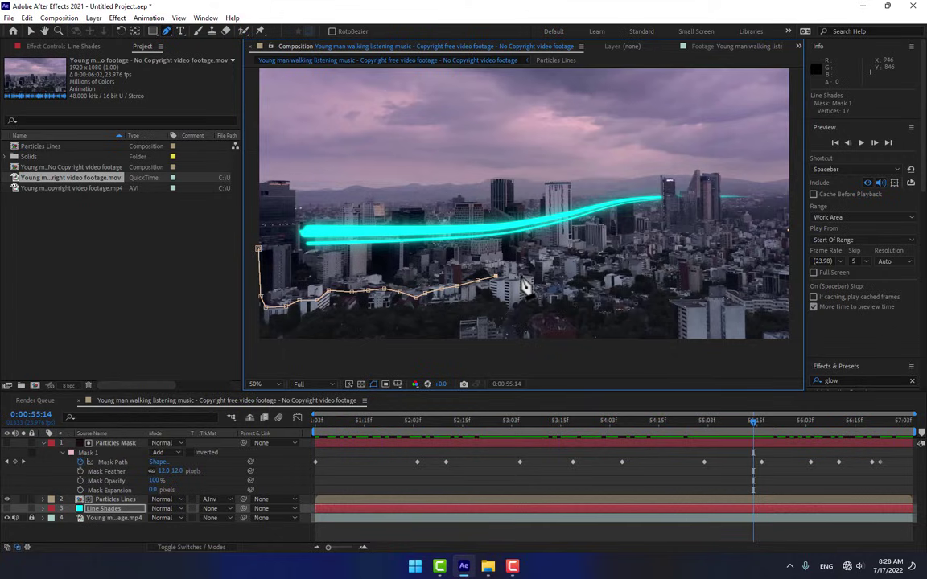
{"action": "left_click", "coordinate": [513, 276]}
{"action": "left_click", "coordinate": [532, 273]}
{"action": "left_click", "coordinate": [538, 259]}
{"action": "left_click", "coordinate": [564, 257]}
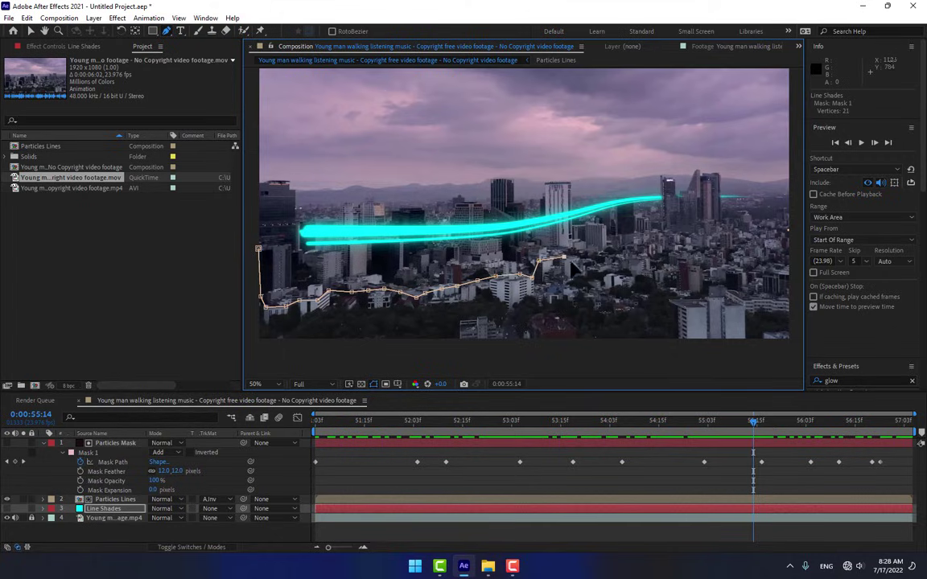
{"action": "left_click", "coordinate": [575, 263]}
{"action": "left_click", "coordinate": [588, 264]}
{"action": "left_click", "coordinate": [606, 254]}
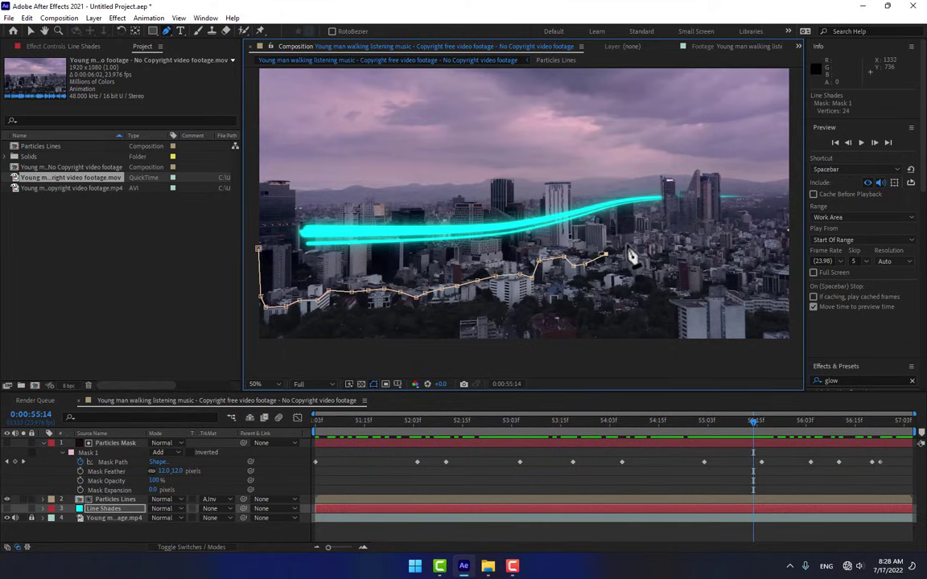
{"action": "left_click", "coordinate": [627, 244]}
{"action": "left_click", "coordinate": [656, 242]}
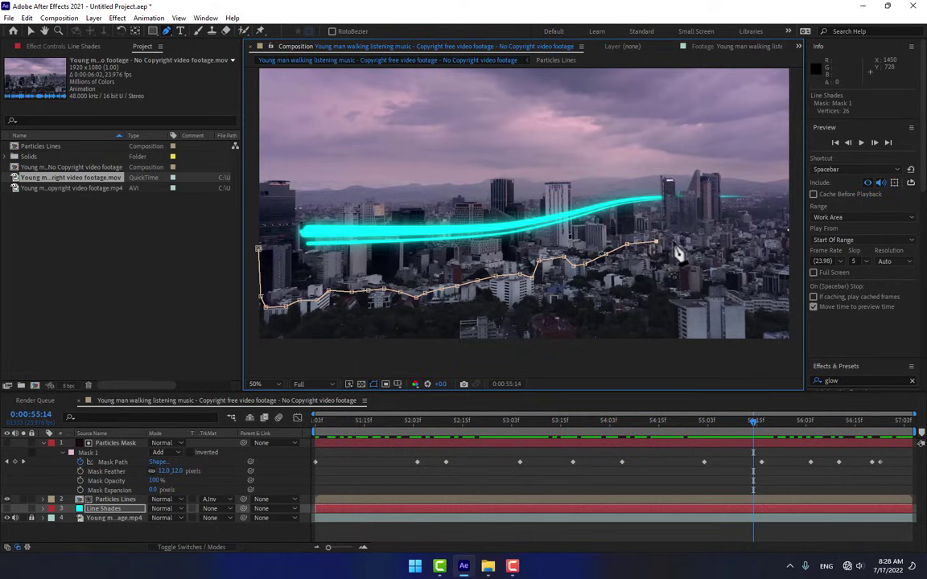
{"action": "left_click", "coordinate": [680, 240]}
Trace the mask's upper edge back along the building tops beneath the streak and close it at the frame's left edge.
{"action": "left_click", "coordinate": [665, 223]}
{"action": "left_click", "coordinate": [635, 197]}
{"action": "left_click", "coordinate": [619, 196]}
{"action": "left_click", "coordinate": [619, 217]}
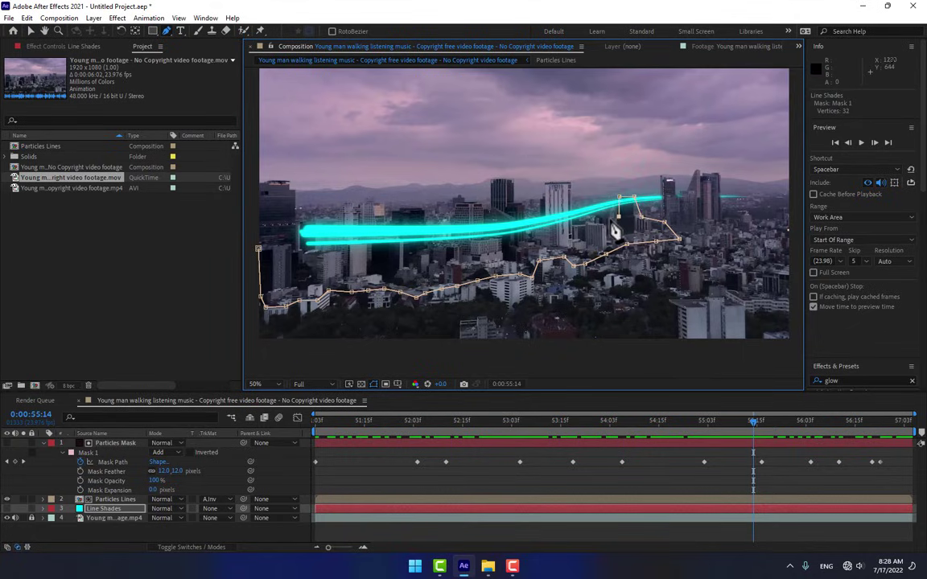
{"action": "left_click", "coordinate": [606, 217]}
{"action": "left_click", "coordinate": [587, 220]}
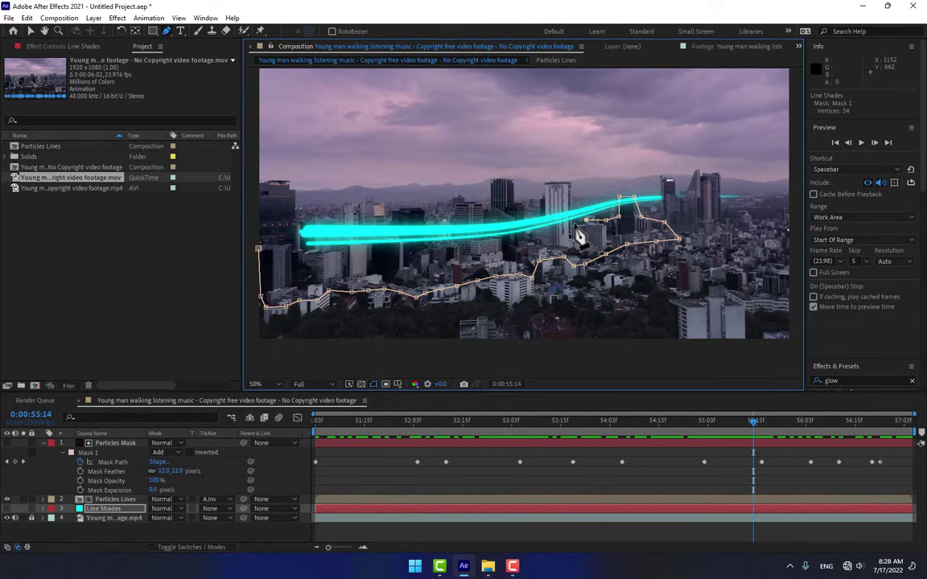
{"action": "left_click", "coordinate": [554, 209]}
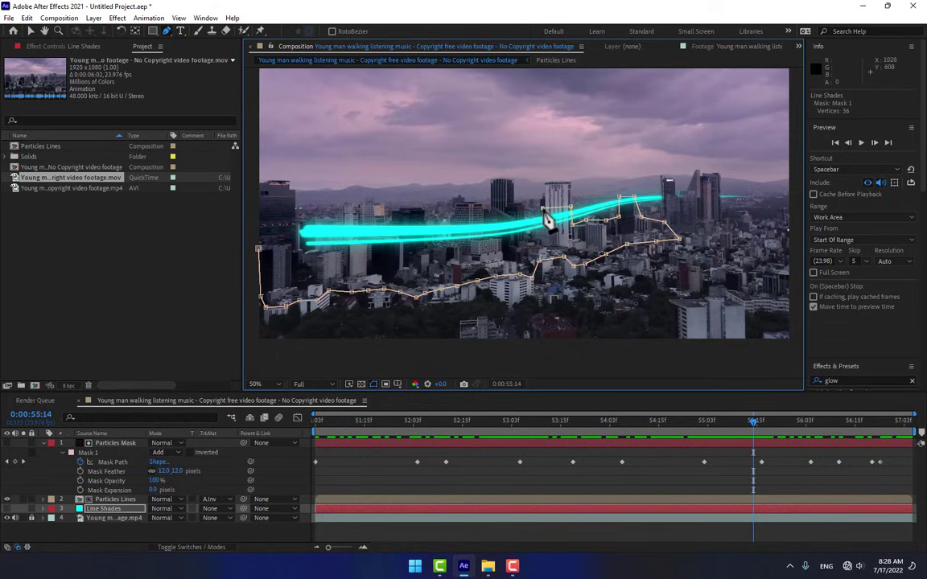
{"action": "left_click", "coordinate": [535, 218]}
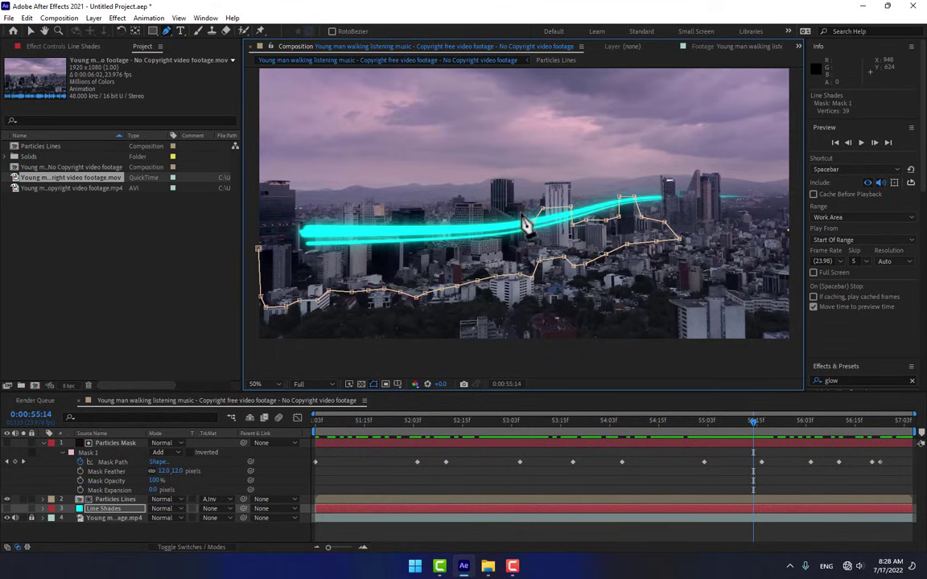
{"action": "left_click", "coordinate": [521, 213]}
{"action": "left_click", "coordinate": [499, 214]}
{"action": "left_click", "coordinate": [476, 217]}
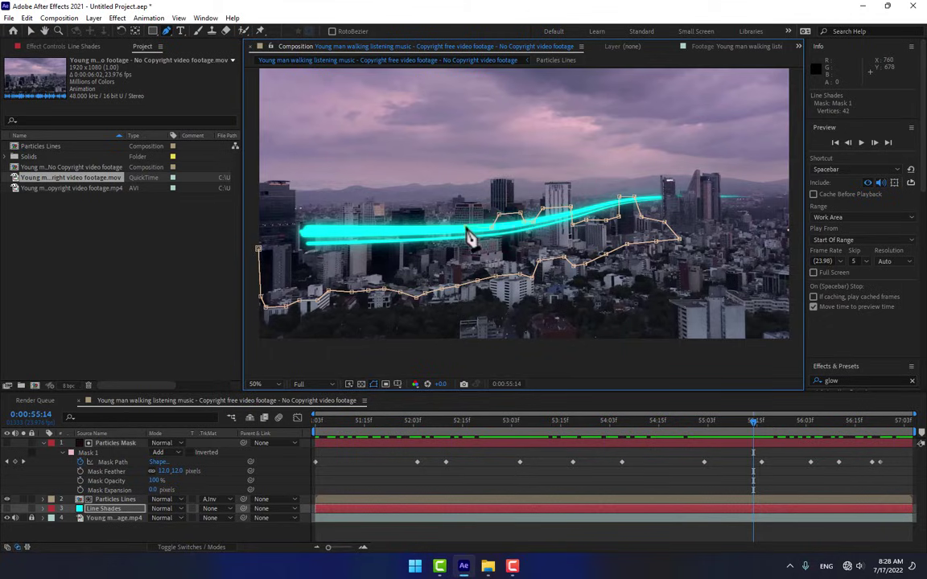
{"action": "left_click", "coordinate": [455, 220]}
{"action": "left_click", "coordinate": [429, 224]}
{"action": "left_click", "coordinate": [404, 225]}
{"action": "left_click", "coordinate": [375, 231]}
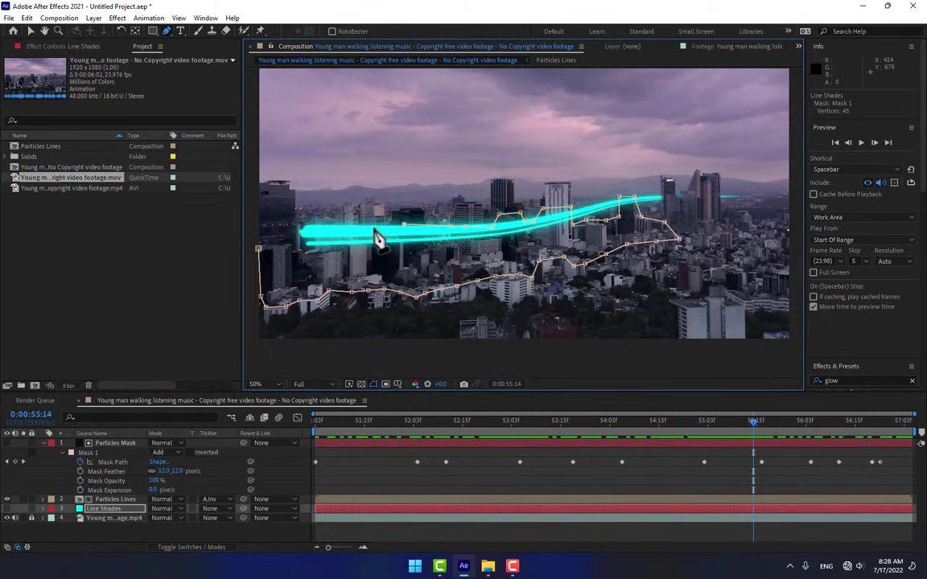
{"action": "left_click", "coordinate": [350, 236]}
{"action": "left_click", "coordinate": [326, 241]}
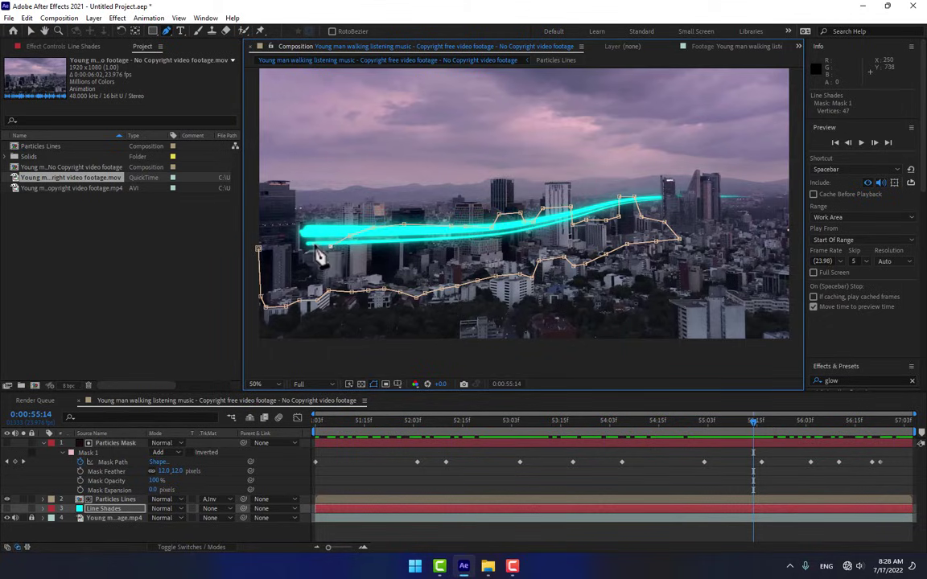
{"action": "left_click", "coordinate": [306, 243]}
{"action": "left_click", "coordinate": [296, 239]}
{"action": "left_click", "coordinate": [293, 226]}
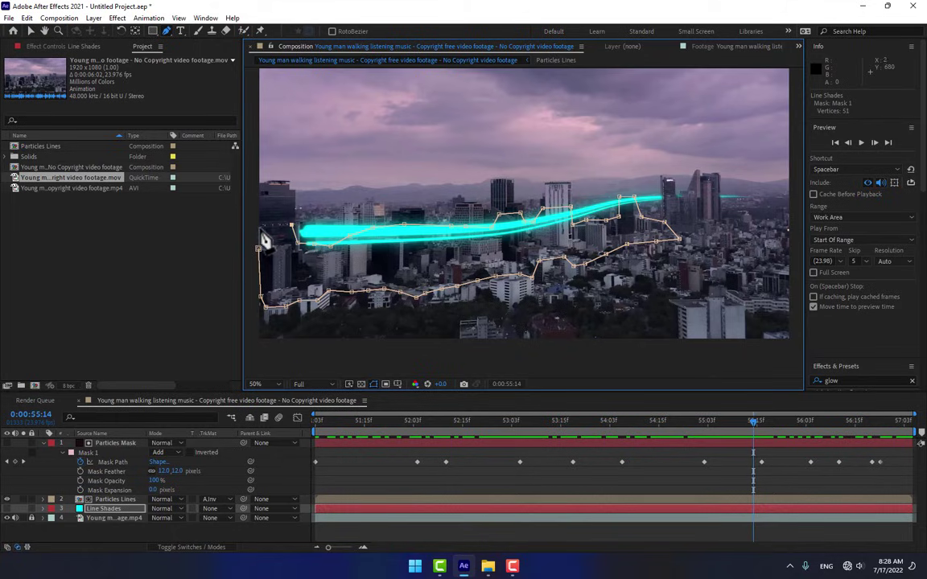
{"action": "left_click", "coordinate": [259, 228]}
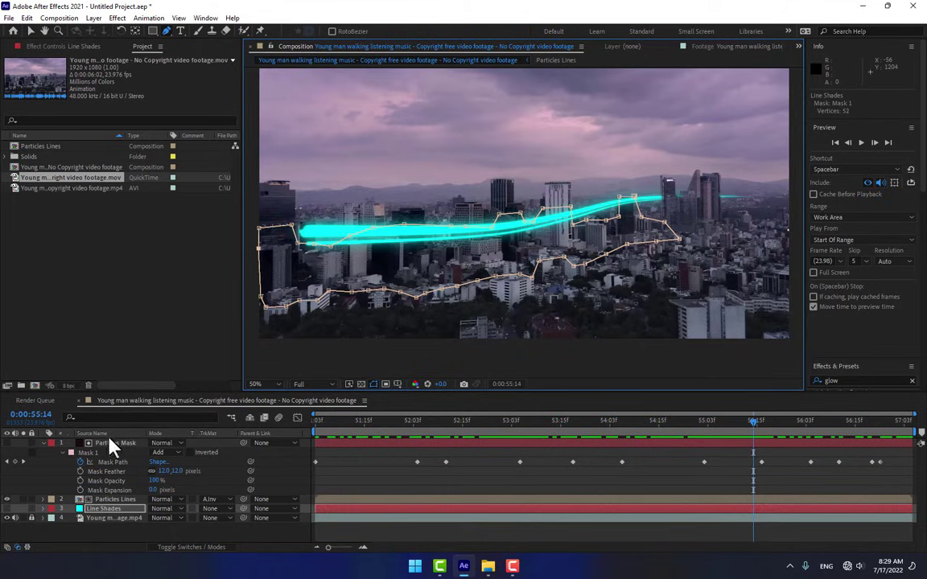
Make the Line Shades layer visible and cycle through its blending modes, settling on Overlay.
{"action": "left_click", "coordinate": [116, 512]}
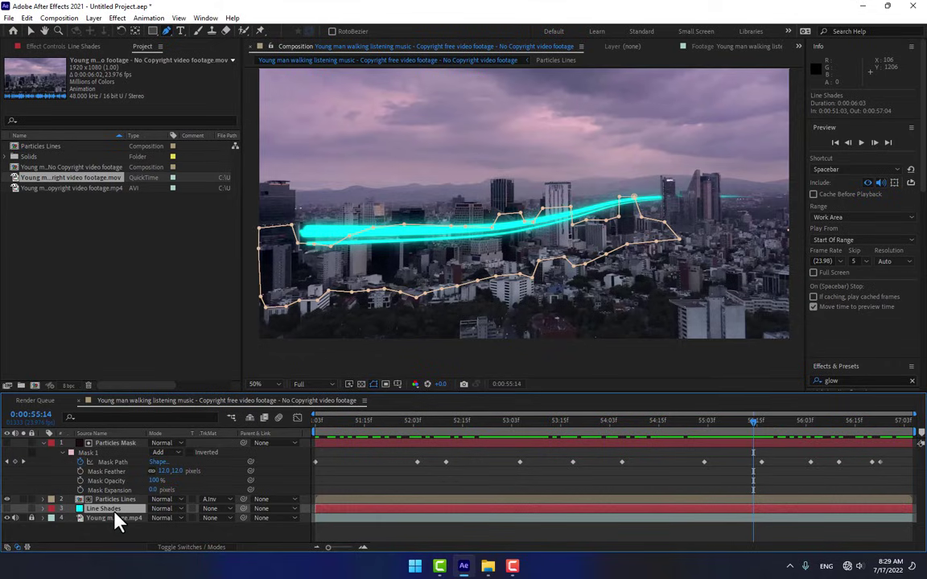
{"action": "key", "text": "shift+equal"}
{"action": "key", "text": "shift+equal"}
{"action": "left_click", "coordinate": [7, 508]}
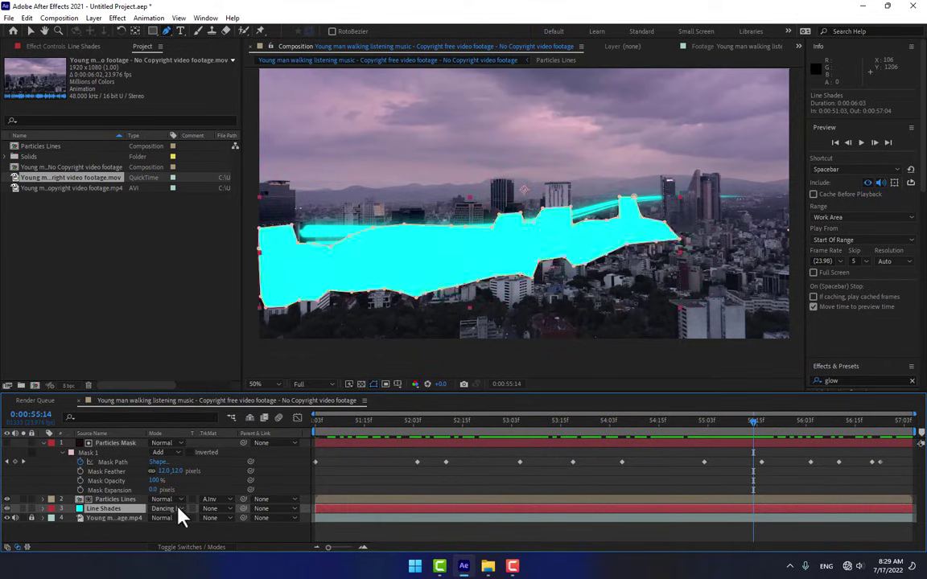
{"action": "key", "text": "shift+equal"}
{"action": "key", "text": "shift+equal"}
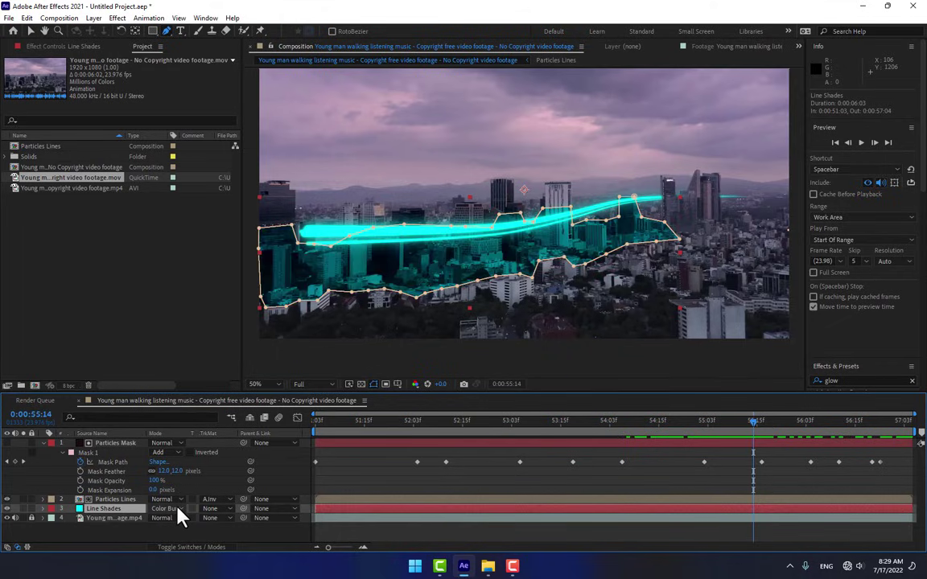
{"action": "key", "text": "shift+equal"}
{"action": "key", "text": "shift+equal"}
{"action": "key", "text": "shift+equal"}
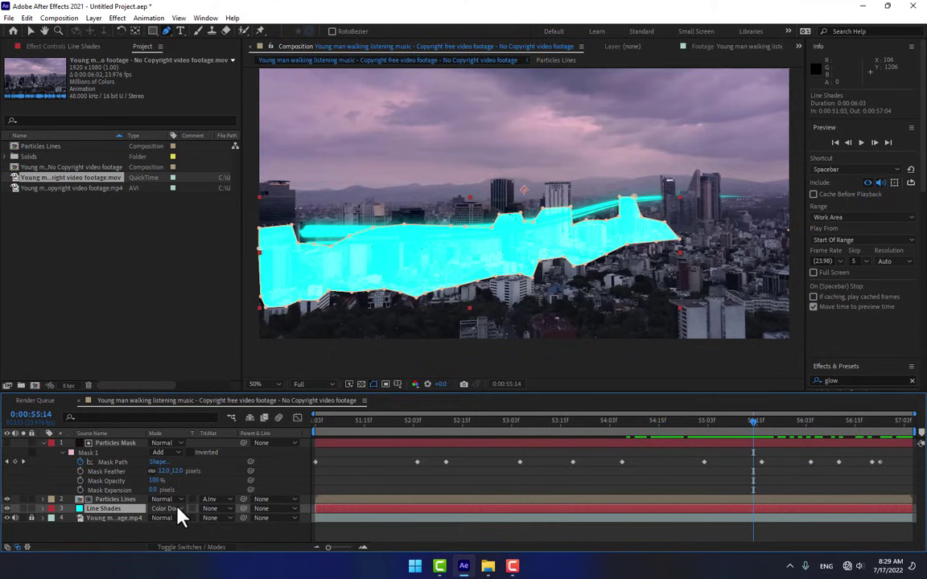
{"action": "key", "text": "shift+equal"}
{"action": "key", "text": "shift+equal"}
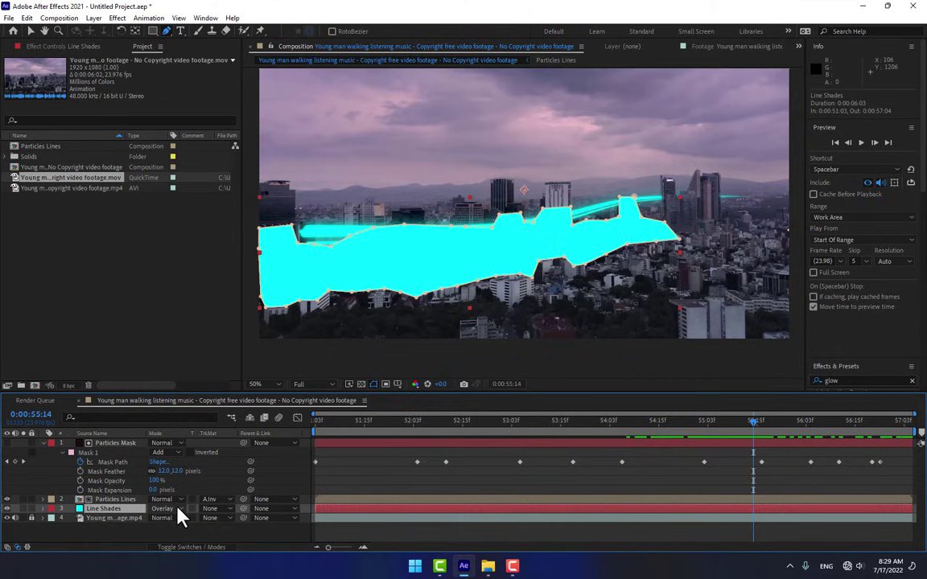
{"action": "key", "text": "shift+equal"}
{"action": "key", "text": "shift+equal"}
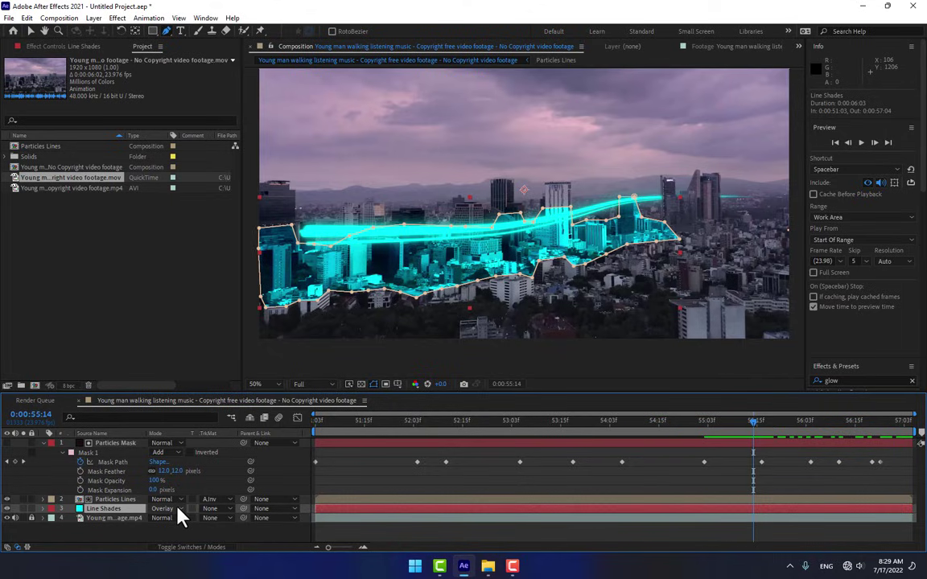
Set Mask 1 on Line Shades to a Mask Feather of 229.0, 229.0 pixels and a Mask Expansion of -71.0 pixels.
{"action": "key", "text": "m"}
{"action": "key", "text": "m"}
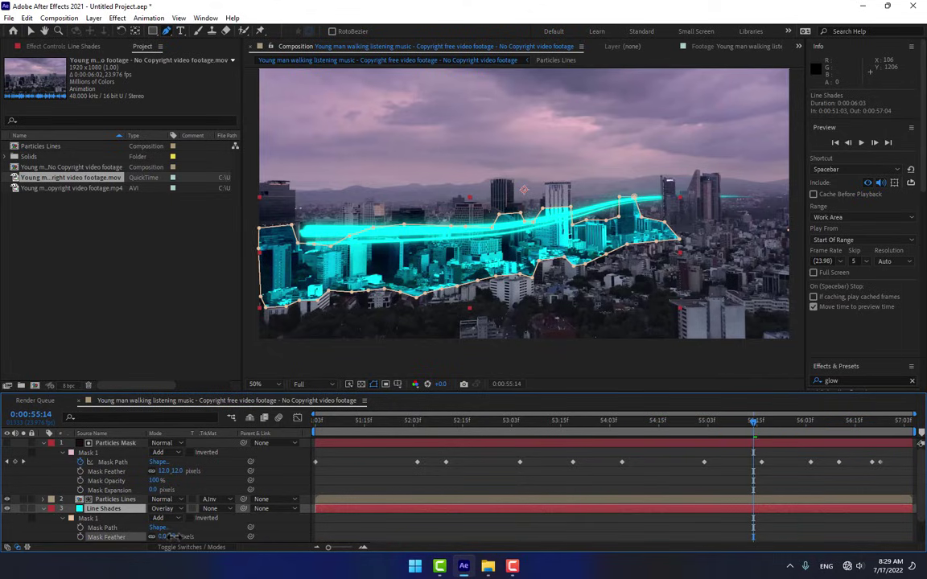
{"action": "left_click_drag", "start_coordinate": [171, 537], "coordinate": [280, 521]}
{"action": "scroll", "coordinate": [217, 531], "scroll_direction": "down", "scroll_amount": 1}
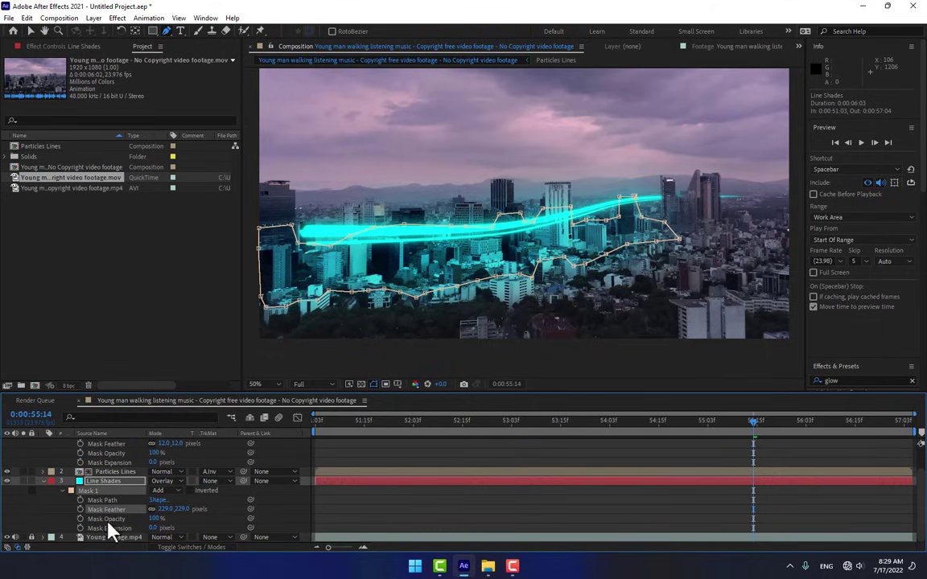
{"action": "left_click_drag", "start_coordinate": [152, 529], "coordinate": [116, 529]}
{"action": "left_click", "coordinate": [379, 447]}
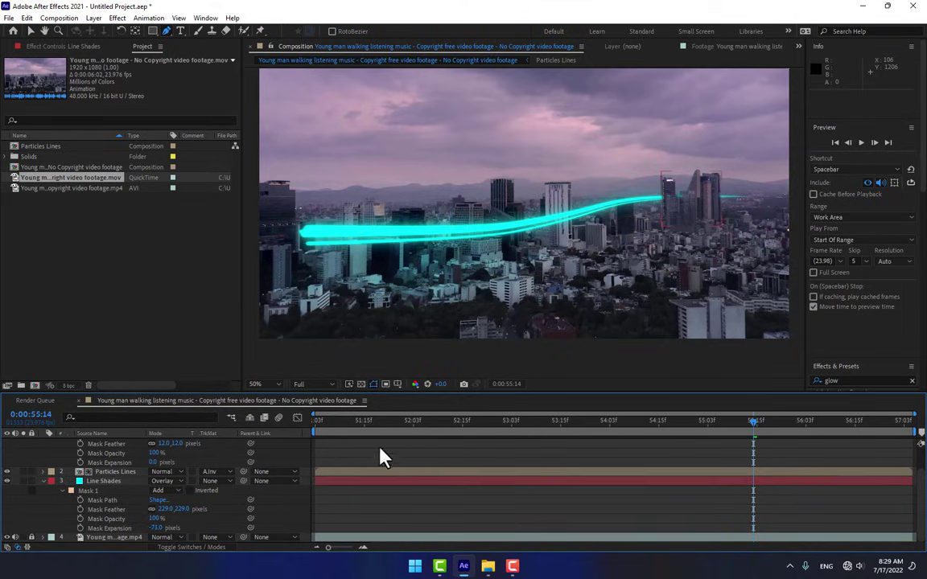
At 0:00:53:11, set the Line Shades mask's feather to 140.0, 140.0 pixels and its expansion to -16.0 pixels.
{"action": "left_click_drag", "start_coordinate": [341, 424], "coordinate": [546, 425]}
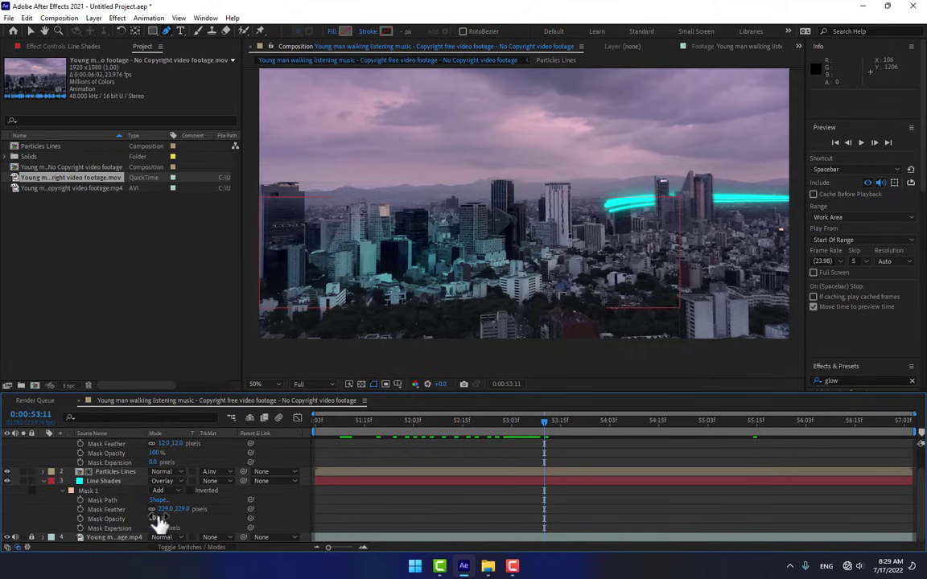
{"action": "mouse_move", "coordinate": [157, 529]}
{"action": "left_mouse_down"}
{"action": "mouse_move", "coordinate": [192, 521]}
{"action": "mouse_move", "coordinate": [182, 524]}
{"action": "mouse_move", "coordinate": [195, 509]}
{"action": "mouse_move", "coordinate": [147, 519]}
{"action": "left_mouse_up"}
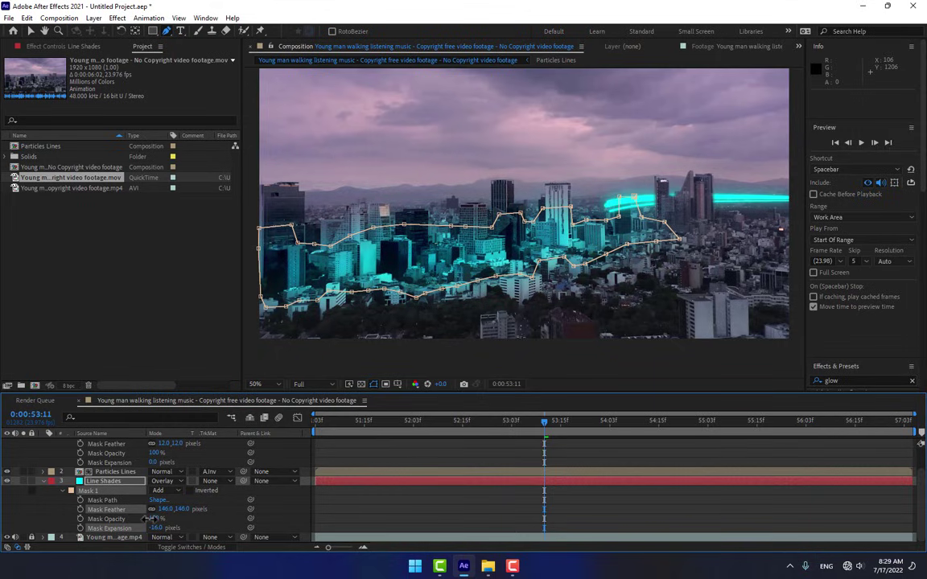
{"action": "left_click", "coordinate": [225, 507]}
Find the Linear Wipe transition effect by searching for "linear" and apply it to the Line Shades layer.
{"action": "left_click", "coordinate": [120, 481]}
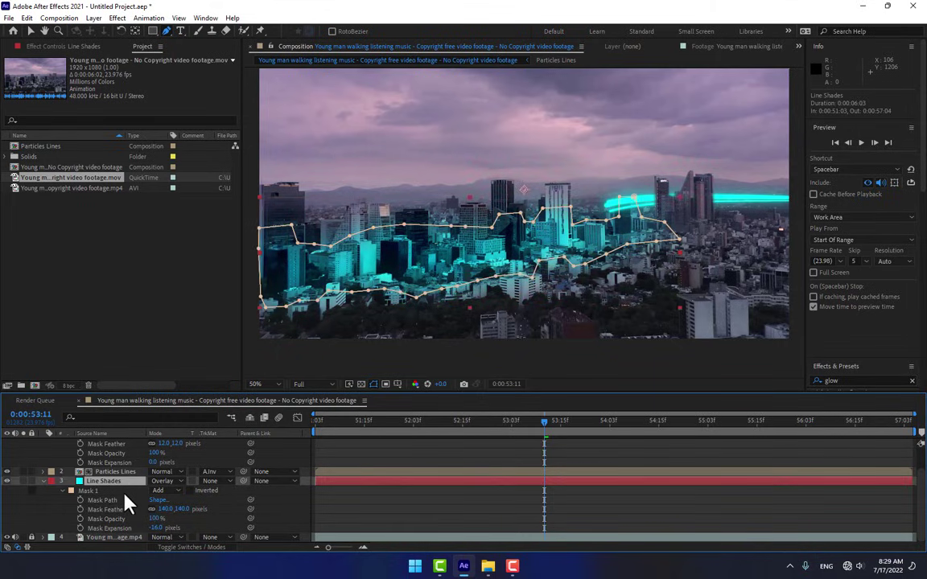
{"action": "scroll", "coordinate": [863, 330], "scroll_direction": "down", "scroll_amount": 5}
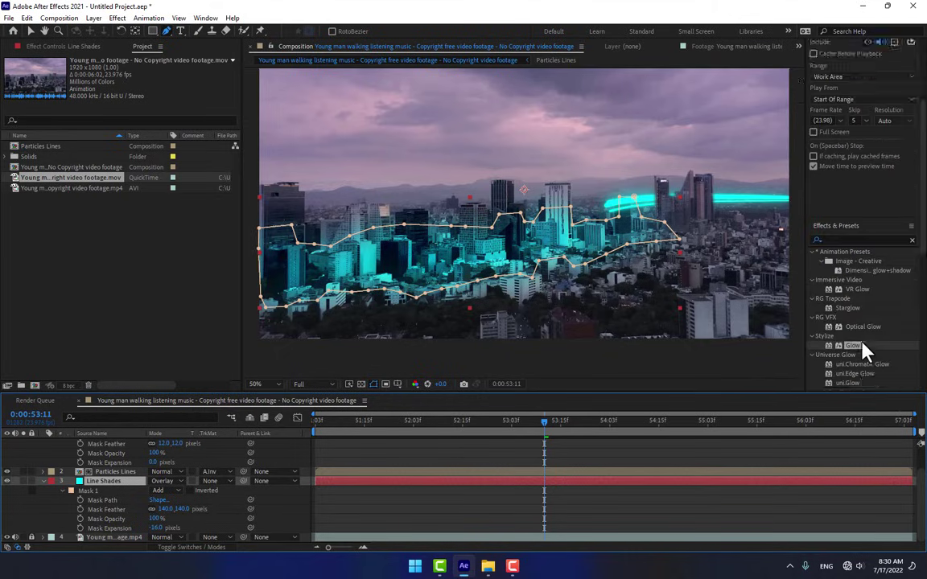
{"action": "key", "text": "BackSpace"}
{"action": "key", "text": "BackSpace"}
{"action": "key", "text": "BackSpace"}
{"action": "key", "text": "BackSpace"}
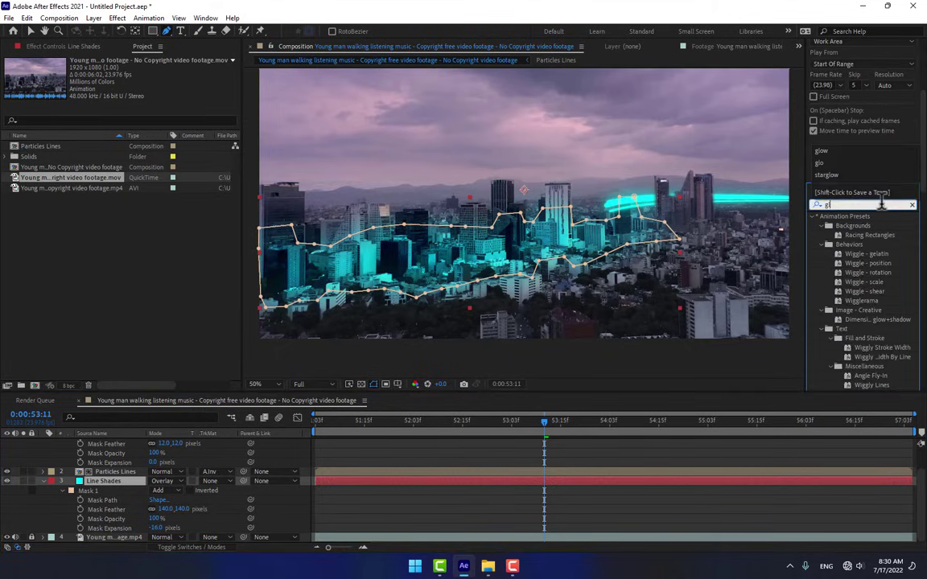
{"action": "type", "text": "llinear"}
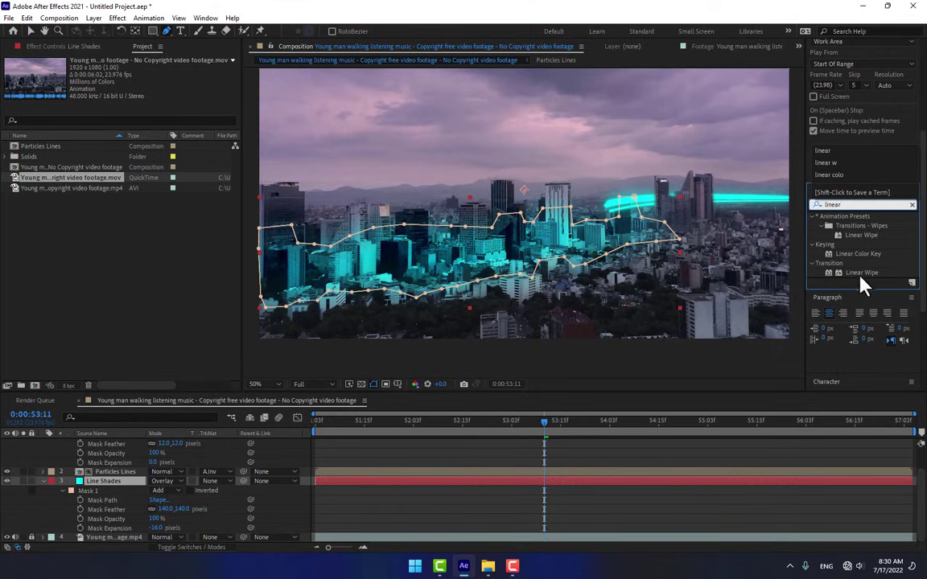
{"action": "left_click_drag", "start_coordinate": [859, 277], "coordinate": [114, 483]}
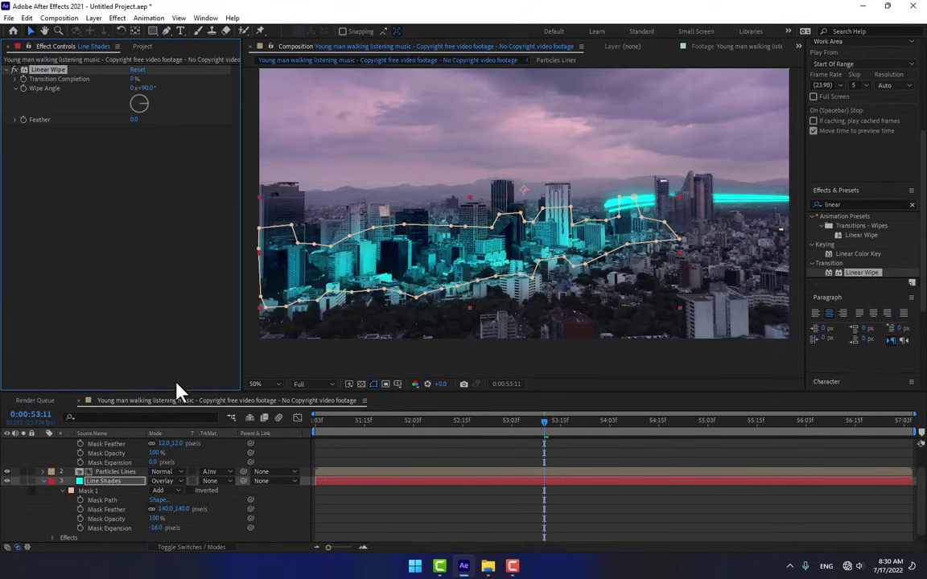
Set the Linear Wipe's Transition Completion to 100% and its Feather to 304.0.
{"action": "left_click_drag", "start_coordinate": [133, 81], "coordinate": [159, 79]}
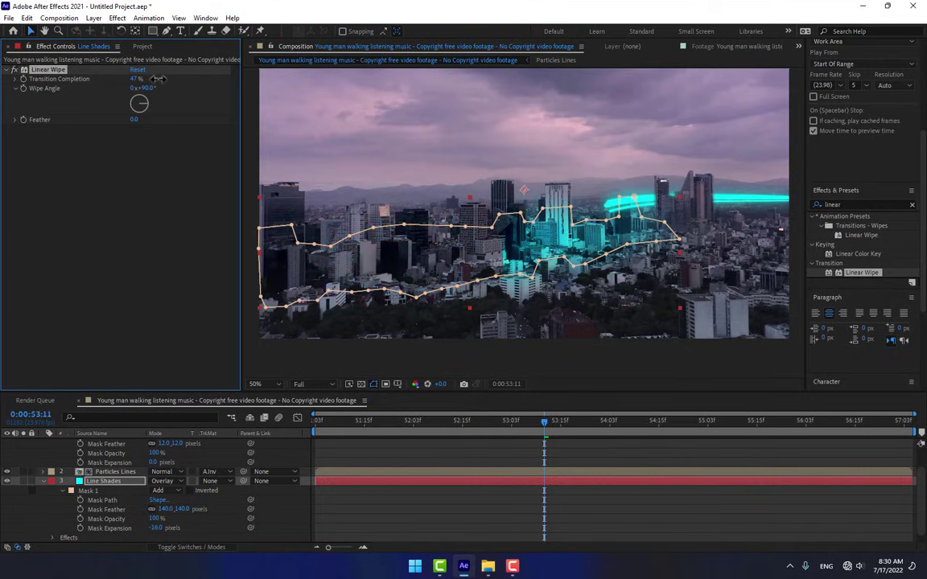
{"action": "left_click_drag", "start_coordinate": [139, 120], "coordinate": [155, 119]}
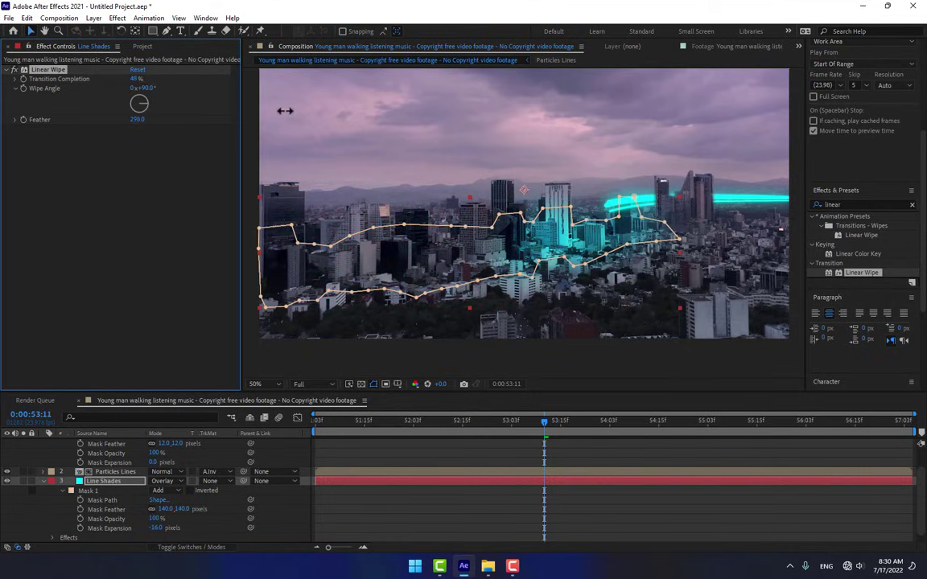
{"action": "mouse_move", "coordinate": [135, 79]}
{"action": "left_mouse_down"}
{"action": "mouse_move", "coordinate": [124, 80]}
{"action": "mouse_move", "coordinate": [126, 71]}
{"action": "mouse_move", "coordinate": [150, 67]}
{"action": "left_mouse_up"}
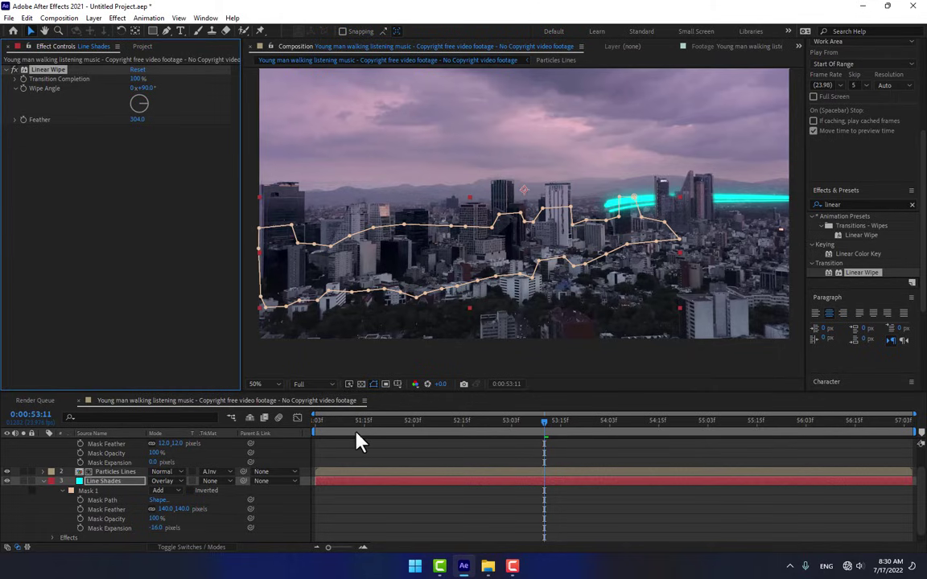
Keyframe the Linear Wipe's Transition Completion at 100% at 0:00:53:05 and about 45% at 0:00:54:07, following the streak's head.
{"action": "left_click_drag", "start_coordinate": [360, 438], "coordinate": [523, 400]}
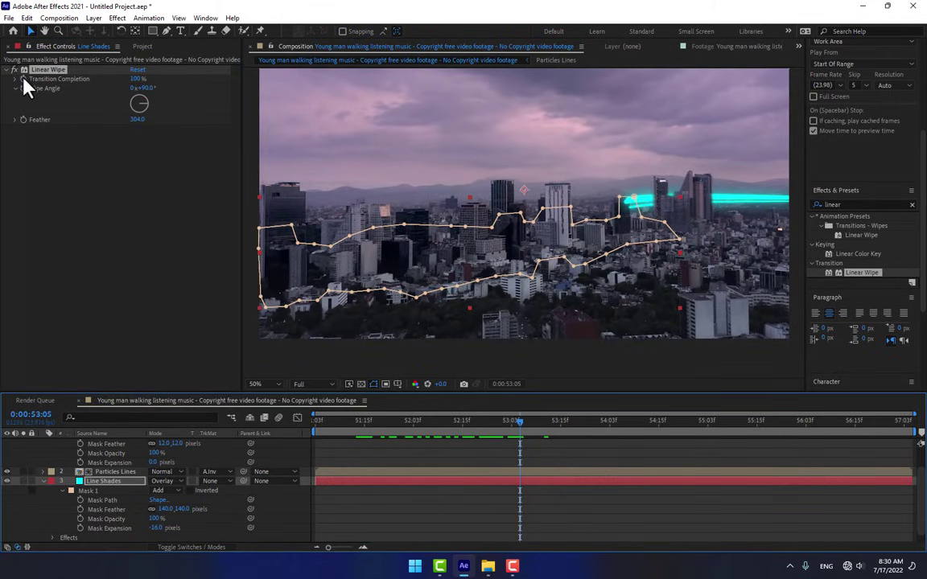
{"action": "left_click", "coordinate": [97, 193]}
{"action": "left_click_drag", "start_coordinate": [582, 424], "coordinate": [626, 417]}
{"action": "left_click_drag", "start_coordinate": [136, 84], "coordinate": [139, 115]}
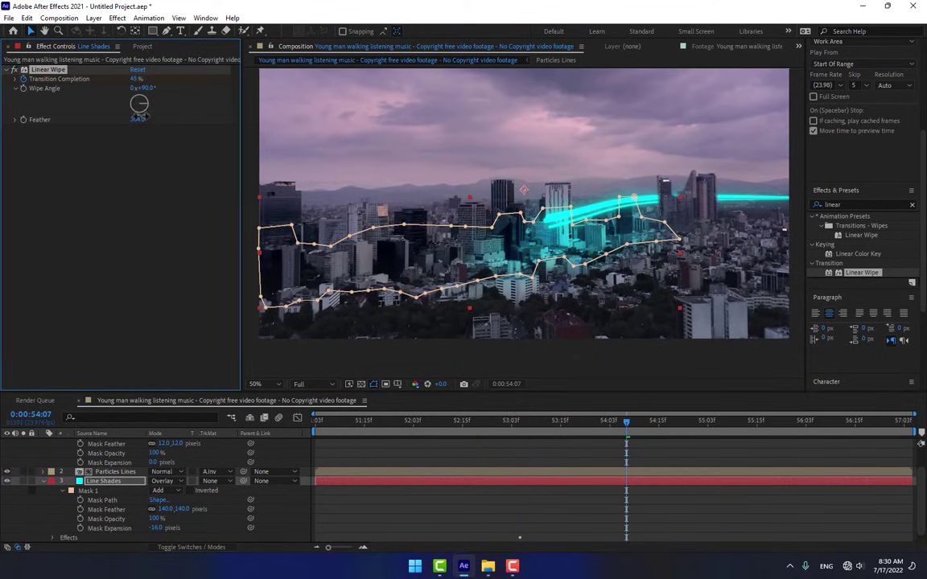
Add Transition Completion keyframes to the Linear Wipe of 12% at 0:00:55:06 and 0% at 0:00:55:19.
{"action": "left_click", "coordinate": [631, 431]}
{"action": "key", "text": "space"}
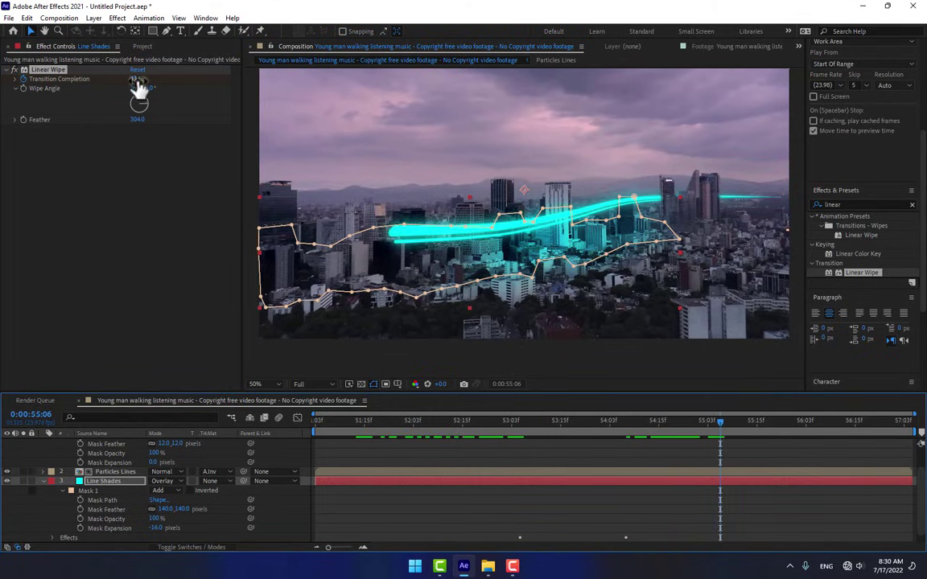
{"action": "left_click_drag", "start_coordinate": [134, 79], "coordinate": [119, 89]}
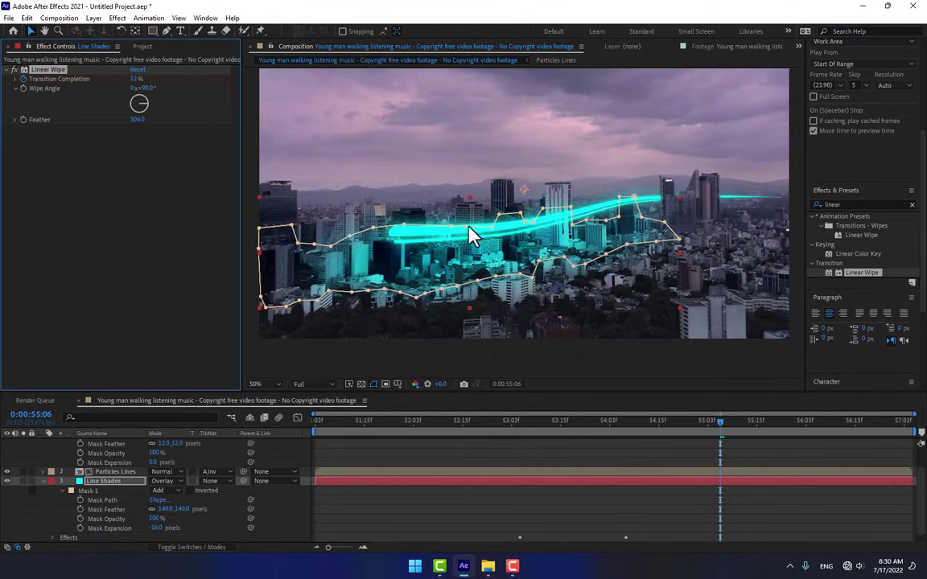
{"action": "left_click_drag", "start_coordinate": [735, 431], "coordinate": [774, 428]}
{"action": "left_click_drag", "start_coordinate": [138, 82], "coordinate": [141, 106]}
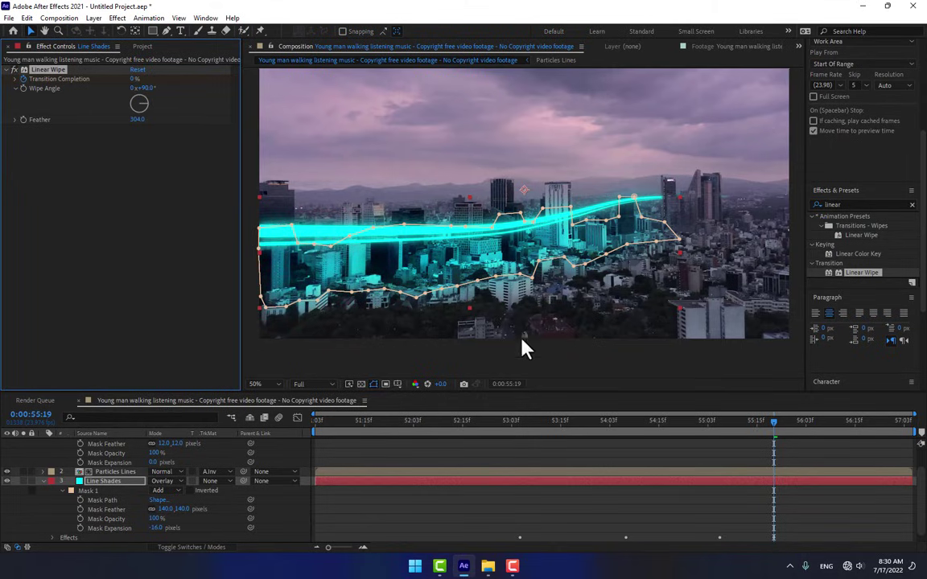
Apply a second Linear Wipe to Line Shades and set its Wipe Angle to -90°.
{"action": "left_click_drag", "start_coordinate": [786, 435], "coordinate": [811, 430]}
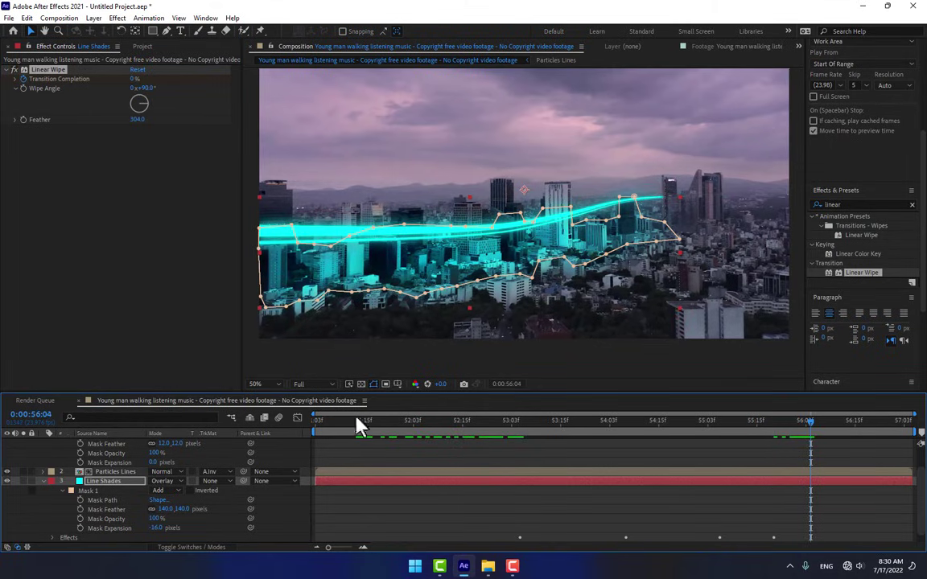
{"action": "left_click", "coordinate": [126, 483]}
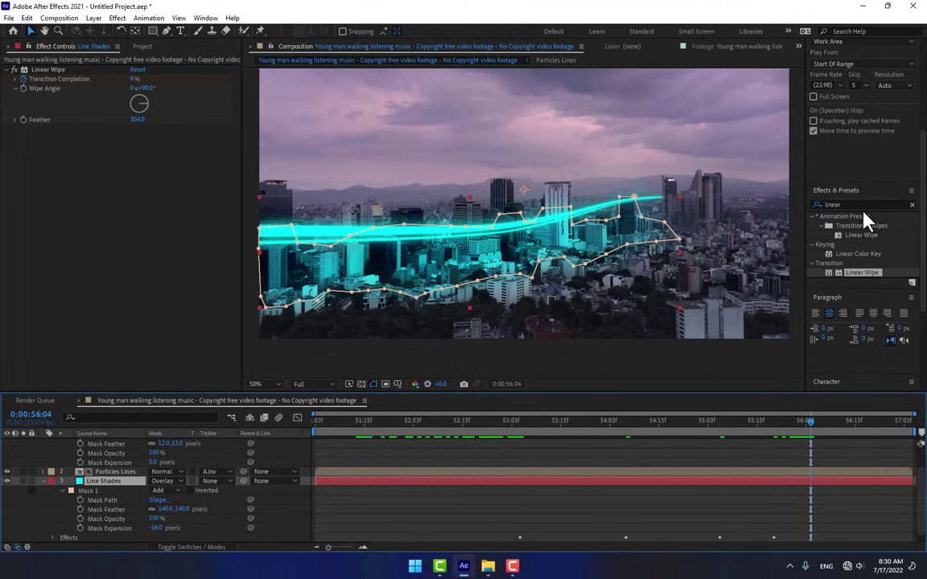
{"action": "left_click_drag", "start_coordinate": [841, 287], "coordinate": [121, 487]}
{"action": "left_click", "coordinate": [146, 148]}
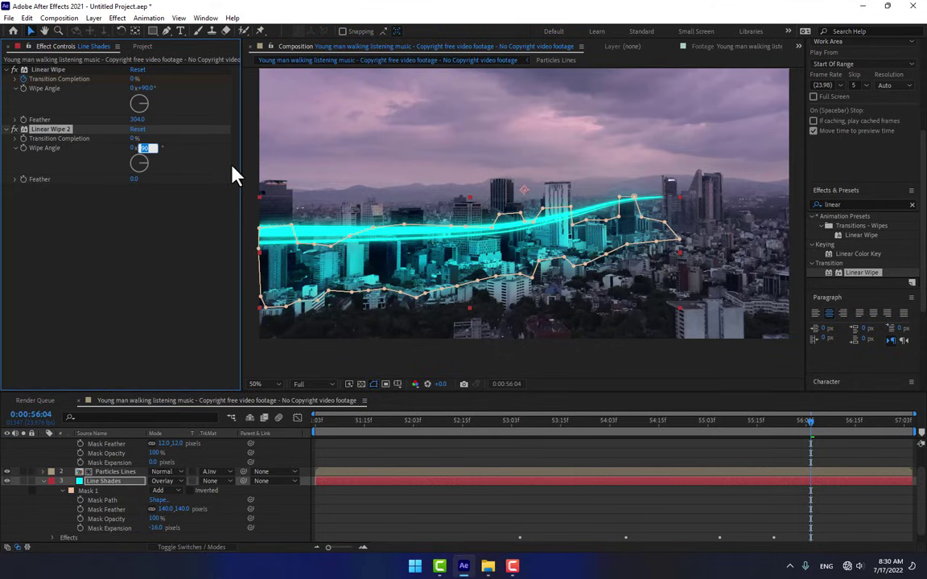
{"action": "type", "text": "-90"}
{"action": "key", "text": "Return"}
Test the second wipe's Transition Completion on the building light, return it to 0%, and set its Feather to 479.0.
{"action": "left_click_drag", "start_coordinate": [134, 139], "coordinate": [161, 139]}
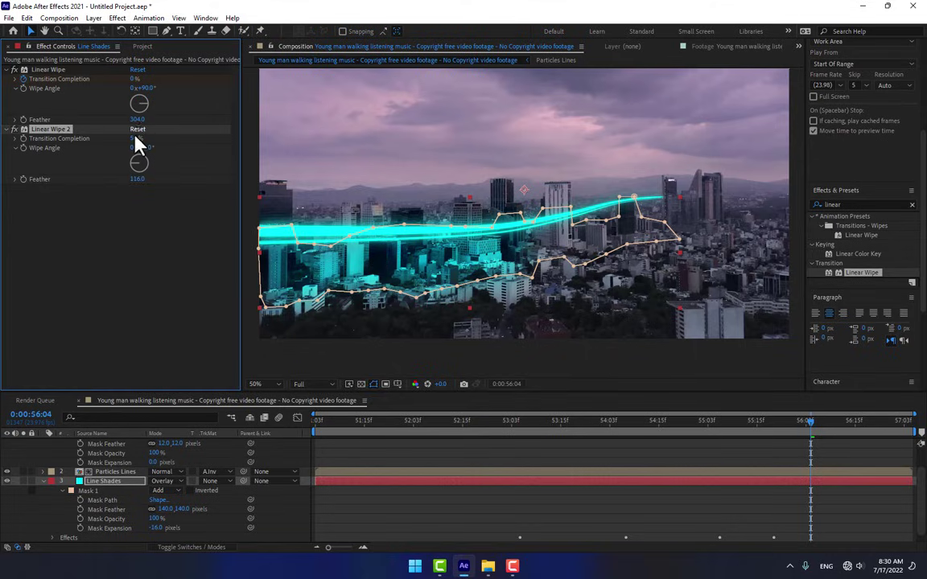
{"action": "left_click_drag", "start_coordinate": [141, 138], "coordinate": [325, 177]}
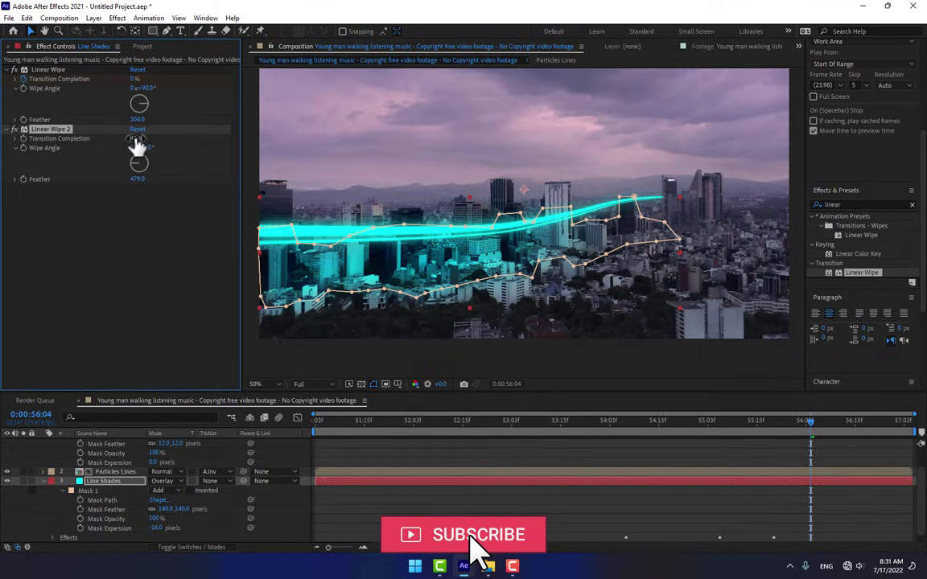
{"action": "left_click_drag", "start_coordinate": [137, 143], "coordinate": [165, 141]}
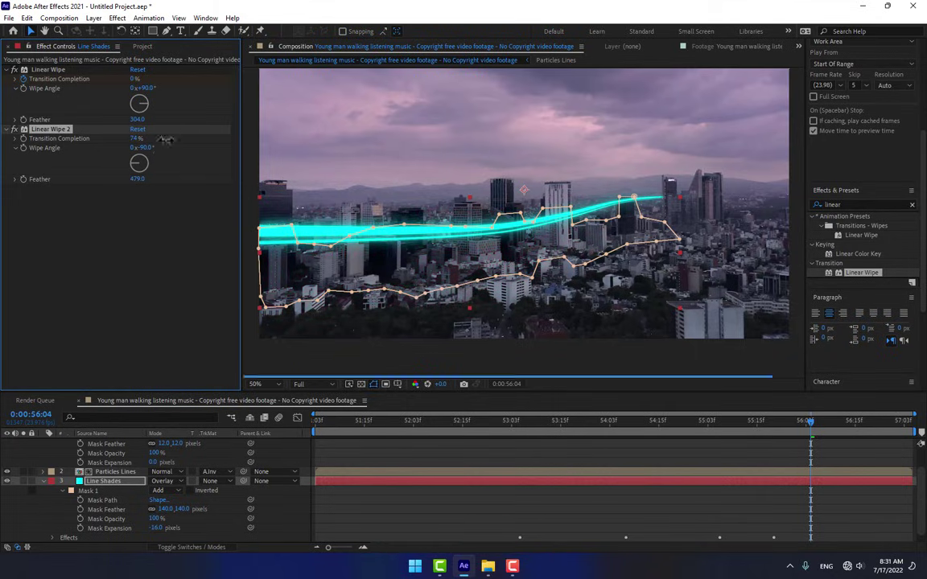
Keyframe Linear Wipe 2's Transition Completion at 0% at 0:00:55:10 and 59% at 0:00:57:04, with a Feather of 759.0.
{"action": "left_click", "coordinate": [451, 428]}
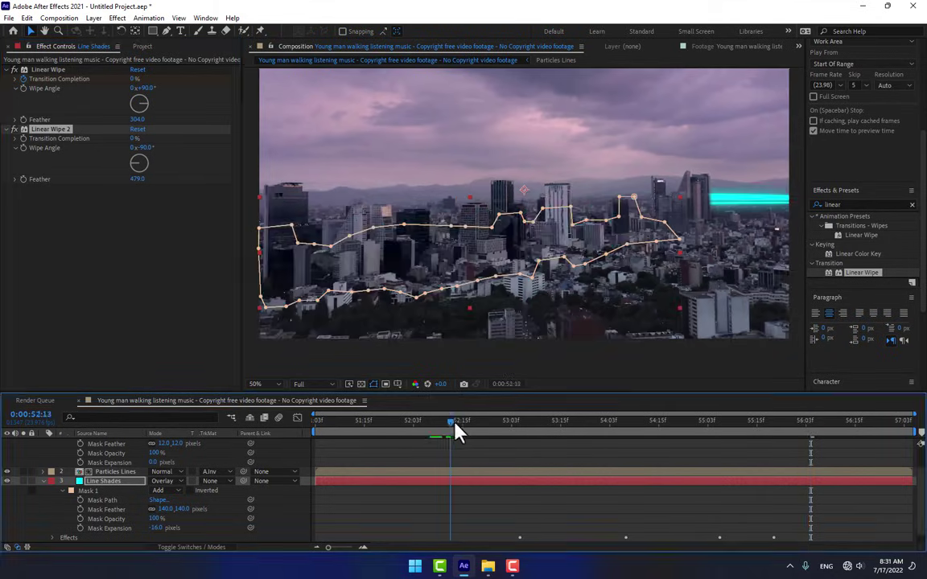
{"action": "left_click_drag", "start_coordinate": [456, 433], "coordinate": [739, 392]}
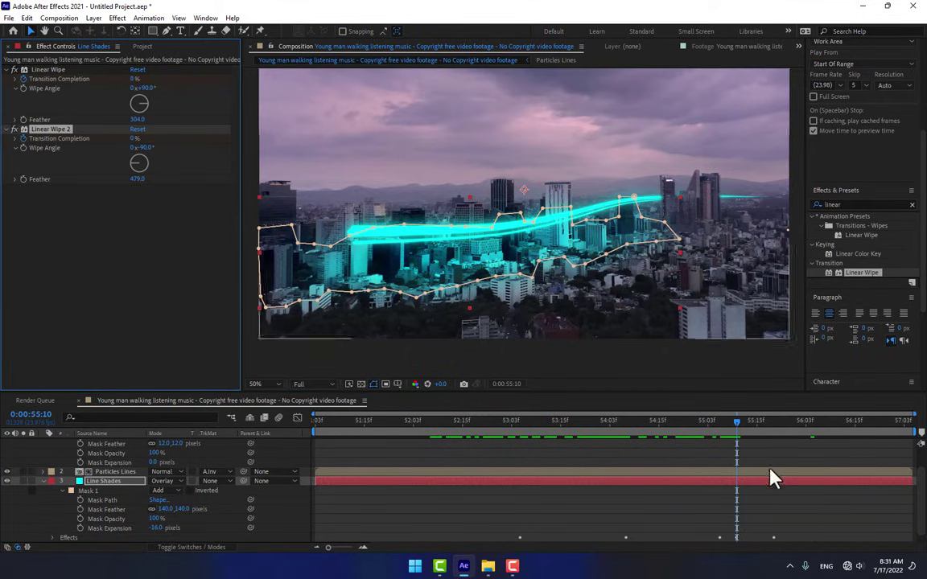
{"action": "left_click_drag", "start_coordinate": [755, 427], "coordinate": [917, 420]}
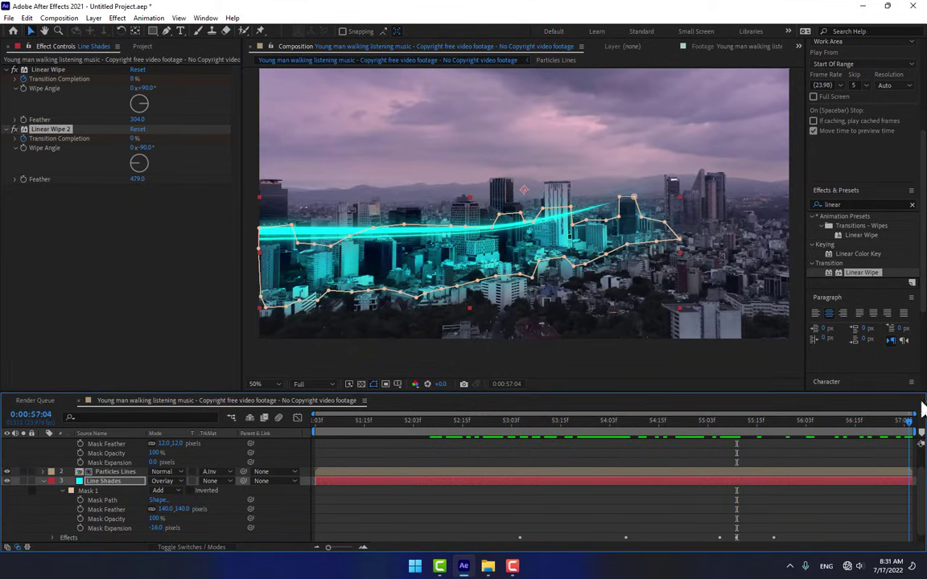
{"action": "left_click_drag", "start_coordinate": [135, 143], "coordinate": [169, 147]}
{"action": "left_click_drag", "start_coordinate": [138, 180], "coordinate": [247, 178]}
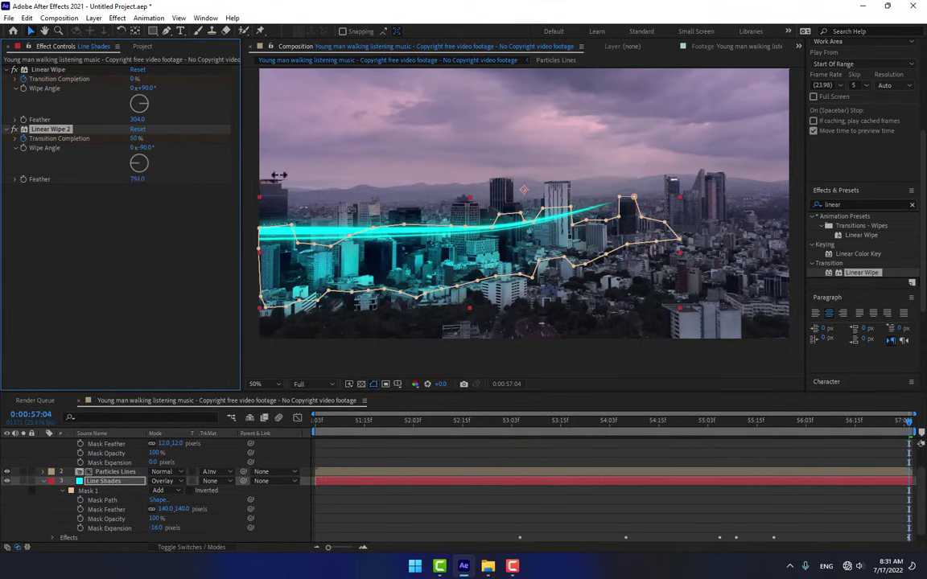
{"action": "left_click_drag", "start_coordinate": [129, 139], "coordinate": [137, 141]}
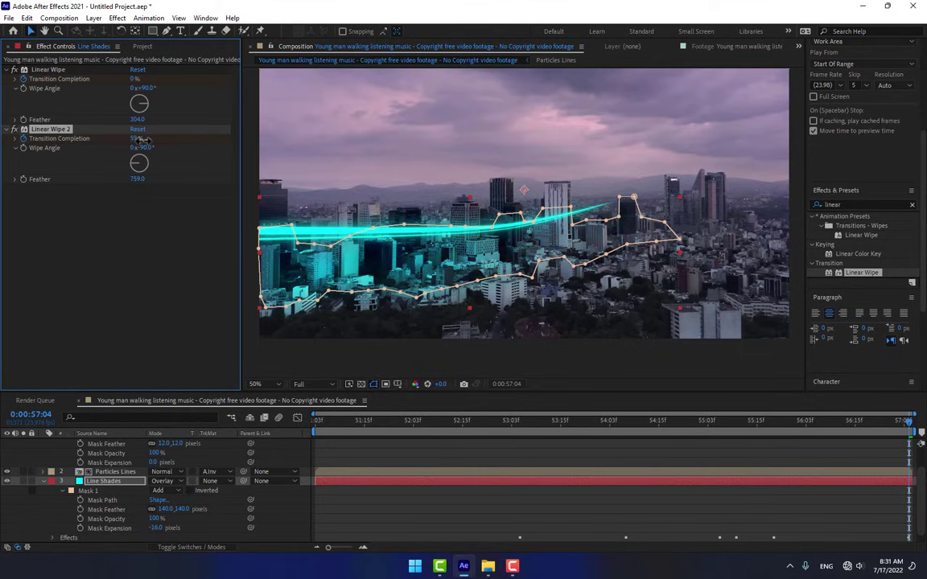
{"action": "left_click", "coordinate": [550, 459]}
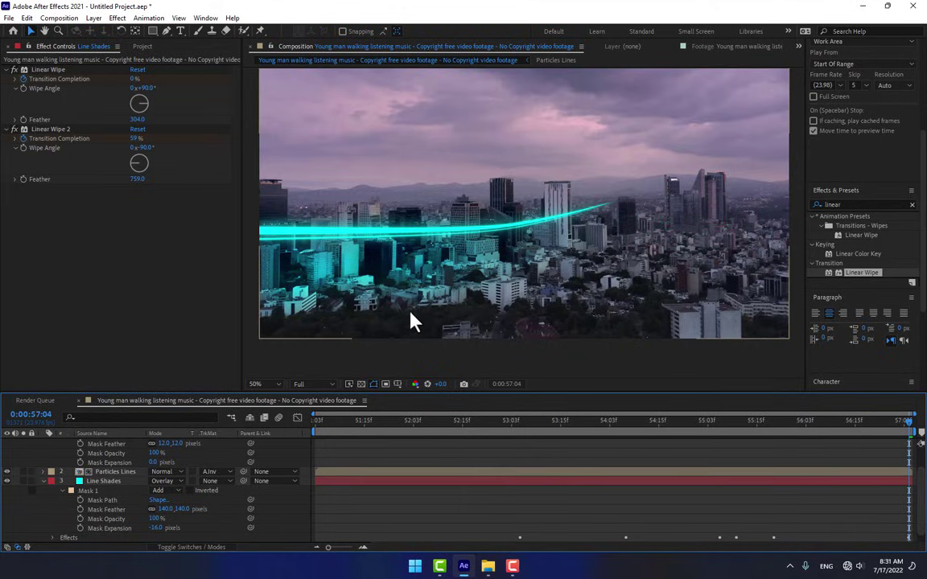
Fit the composition in the viewer at 0:00:51:09 and collapse the Particles Mask and Line Shades layer properties.
{"action": "scroll", "coordinate": [427, 310], "scroll_direction": "down", "scroll_amount": 2}
{"action": "left_click", "coordinate": [272, 384]}
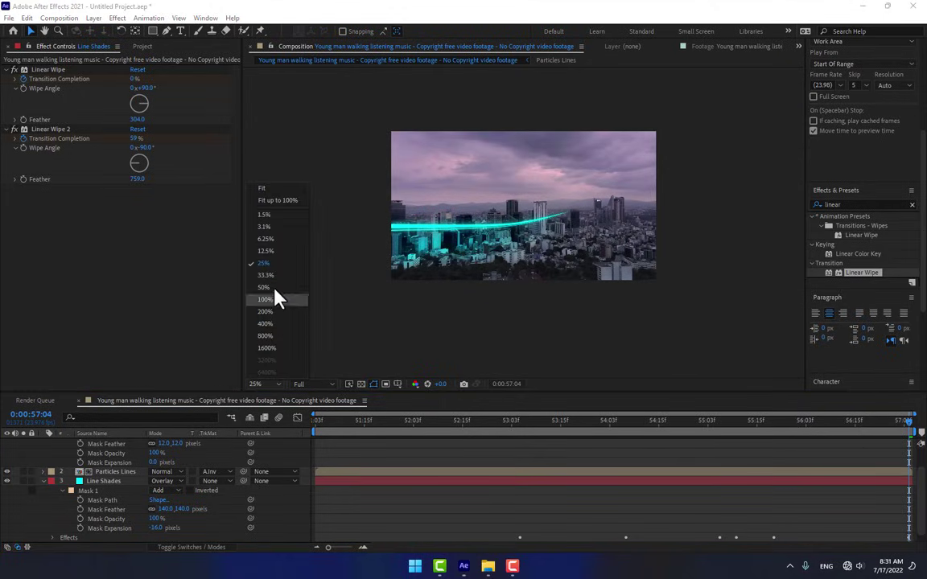
{"action": "left_click", "coordinate": [272, 190]}
{"action": "mouse_move", "coordinate": [331, 427]}
{"action": "left_mouse_down"}
{"action": "mouse_move", "coordinate": [531, 425]}
{"action": "mouse_move", "coordinate": [755, 369]}
{"action": "mouse_move", "coordinate": [826, 366]}
{"action": "mouse_move", "coordinate": [327, 468]}
{"action": "mouse_move", "coordinate": [348, 466]}
{"action": "mouse_move", "coordinate": [340, 467]}
{"action": "left_mouse_up"}
{"action": "scroll", "coordinate": [285, 460], "scroll_direction": "up", "scroll_amount": 2}
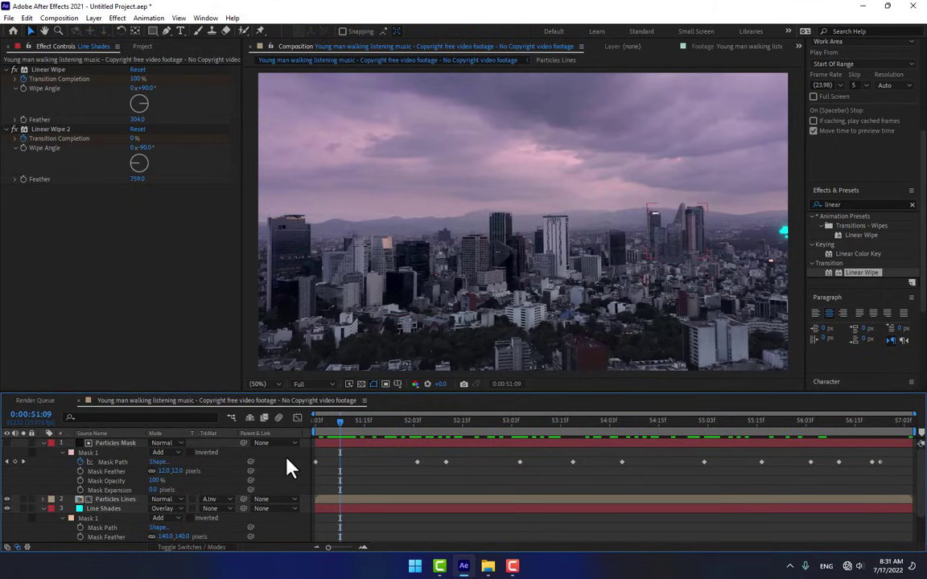
{"action": "left_click", "coordinate": [44, 444]}
{"action": "left_click", "coordinate": [42, 462]}
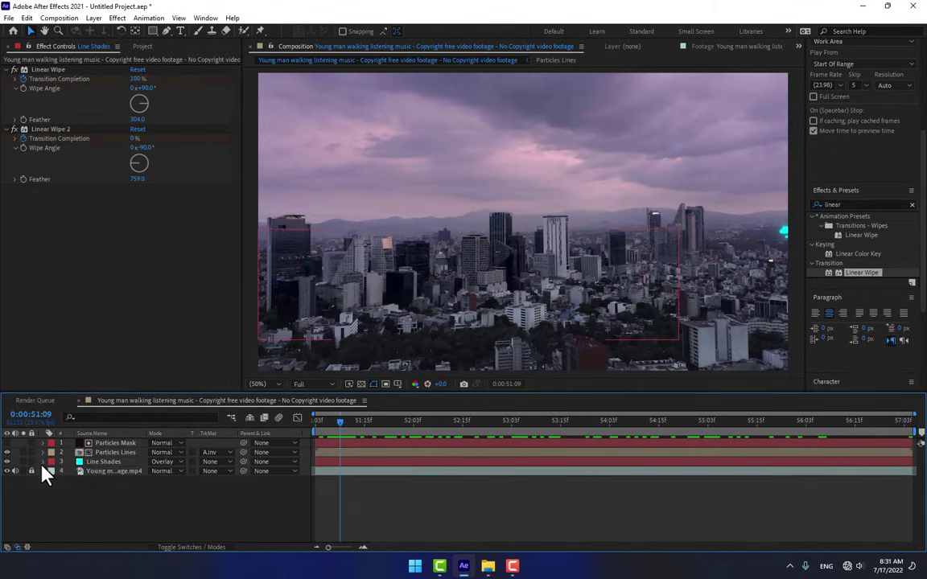
Draw a second closed Pen mask on Line Shades at 0:00:51:03, enclosing the low buildings between the tall towers and the footage's right edge.
{"action": "left_click", "coordinate": [134, 463]}
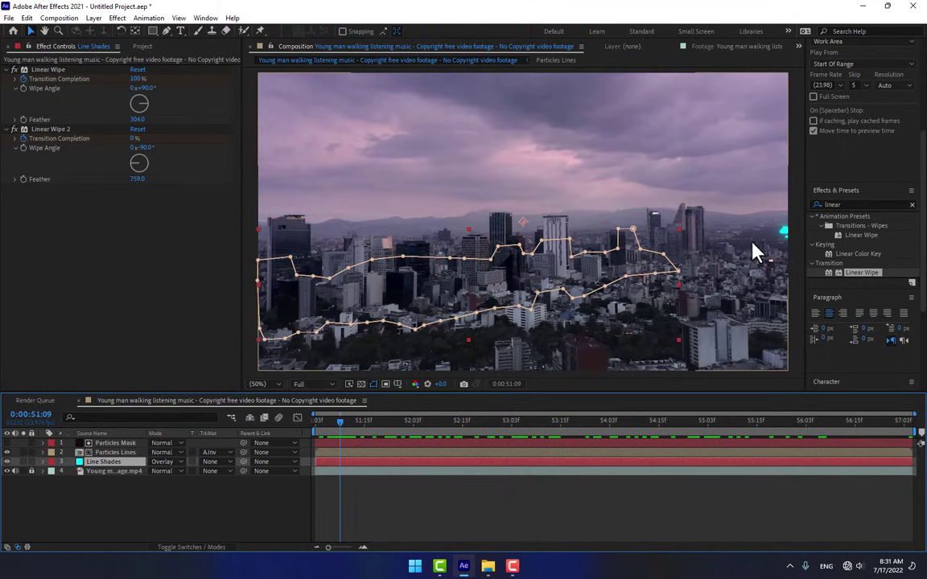
{"action": "left_click", "coordinate": [166, 32]}
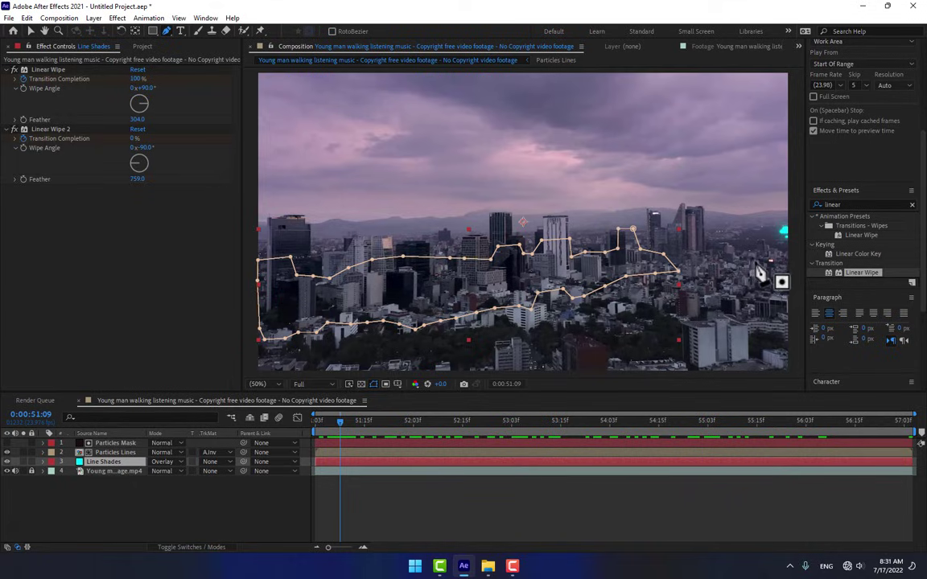
{"action": "left_click_drag", "start_coordinate": [760, 273], "coordinate": [660, 259]}
{"action": "left_click_drag", "start_coordinate": [338, 425], "coordinate": [315, 425]}
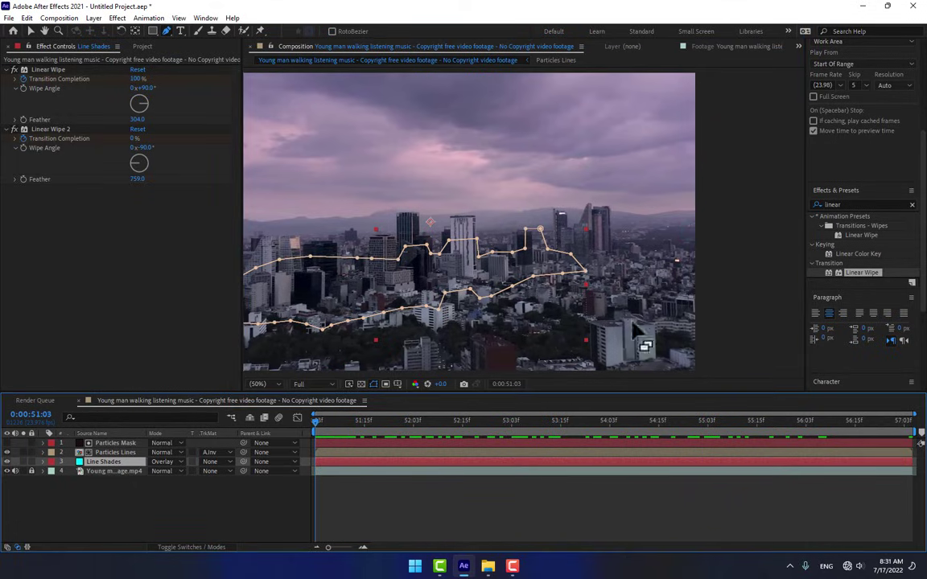
{"action": "left_click", "coordinate": [613, 248]}
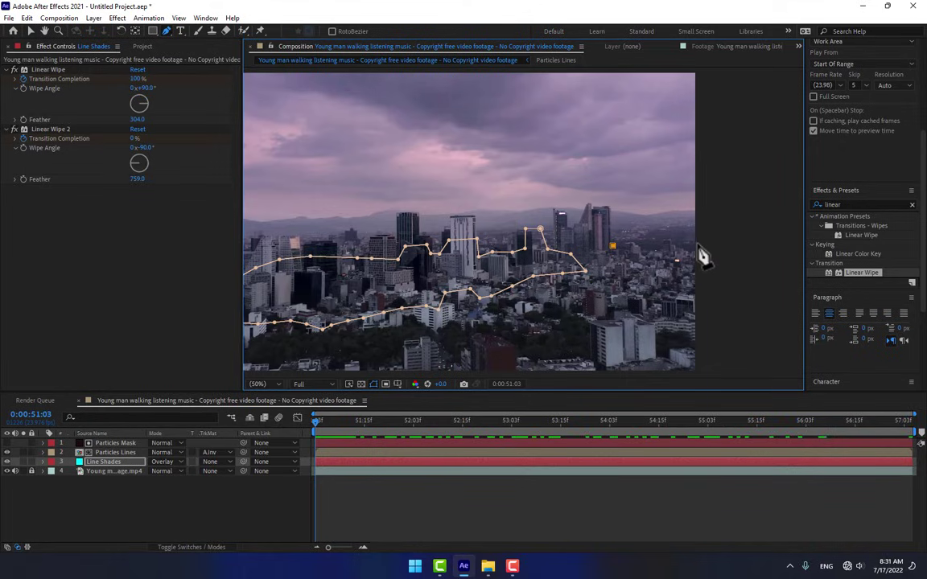
{"action": "left_click", "coordinate": [699, 244]}
{"action": "left_click", "coordinate": [697, 269]}
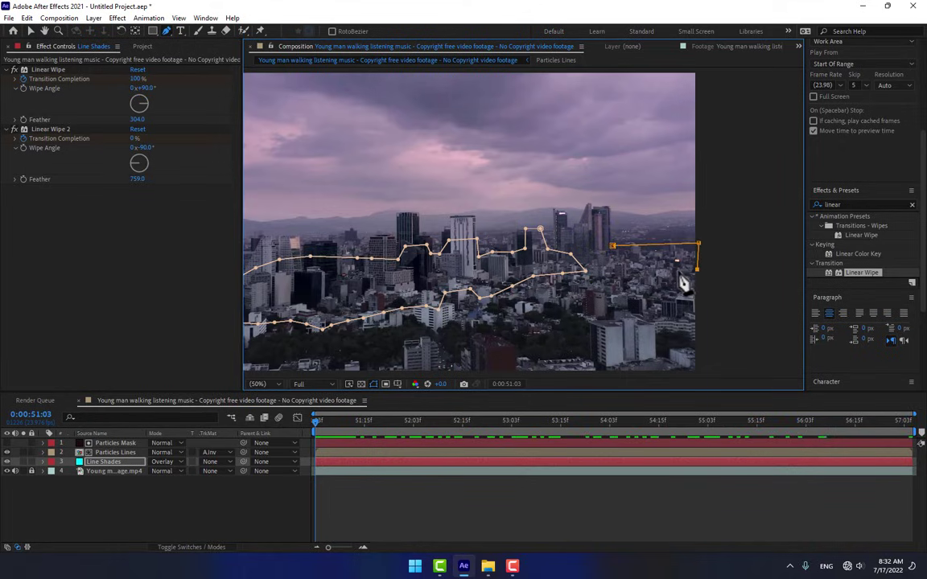
{"action": "left_click", "coordinate": [675, 266]}
{"action": "left_click", "coordinate": [660, 268]}
{"action": "left_click", "coordinate": [644, 269]}
{"action": "left_click", "coordinate": [632, 268]}
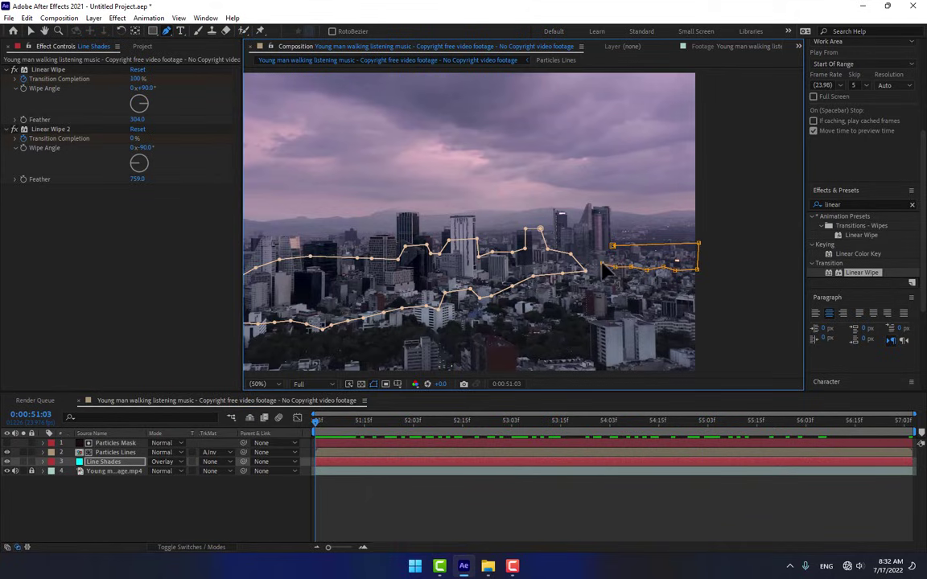
{"action": "left_click", "coordinate": [612, 247]}
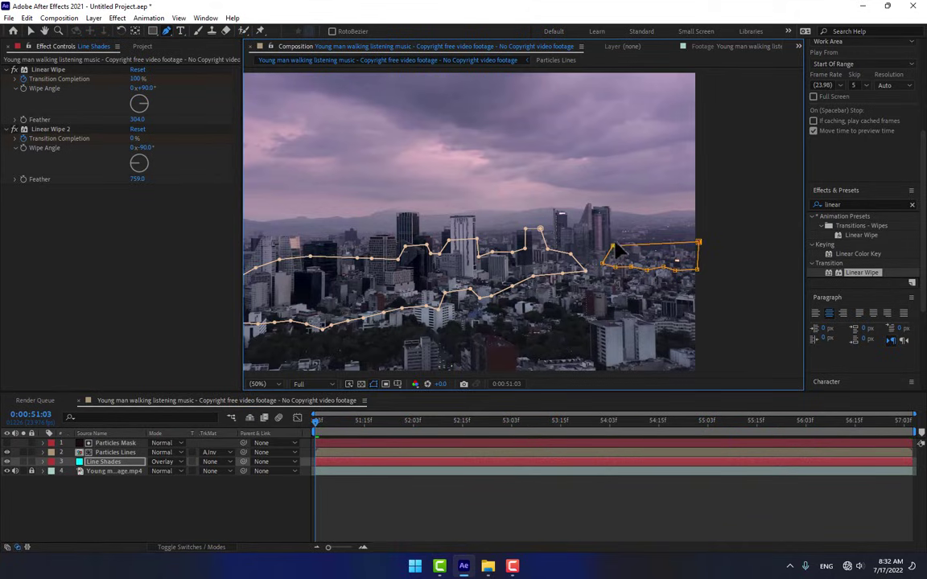
Set Mask 2's Mask Feather on Line Shades to 36 pixels, checking the new building light around 0:00:53:13.
{"action": "left_click", "coordinate": [426, 481]}
{"action": "left_click_drag", "start_coordinate": [322, 425], "coordinate": [392, 424]}
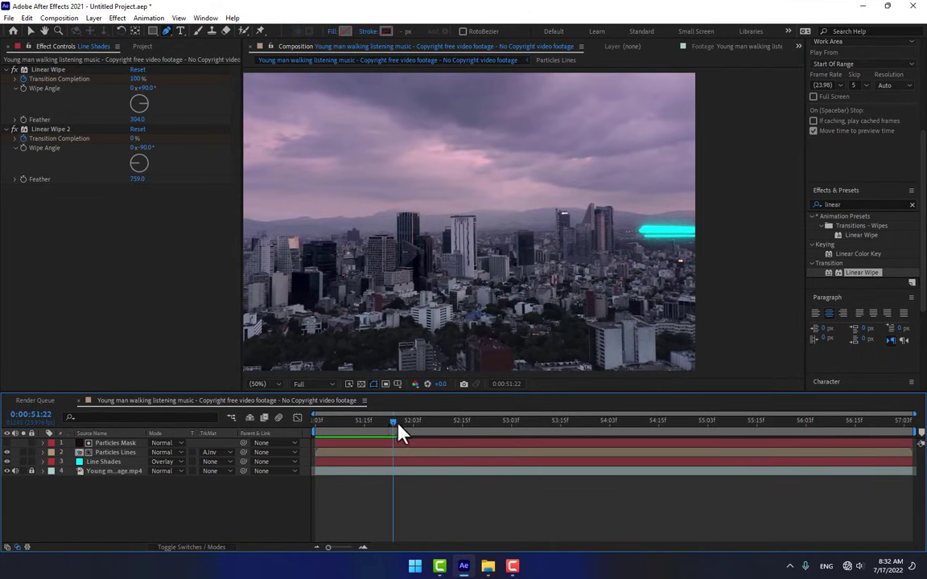
{"action": "mouse_move", "coordinate": [397, 425]}
{"action": "left_mouse_down"}
{"action": "mouse_move", "coordinate": [575, 422]}
{"action": "mouse_move", "coordinate": [512, 427]}
{"action": "mouse_move", "coordinate": [553, 423]}
{"action": "left_mouse_up"}
{"action": "left_click", "coordinate": [107, 463]}
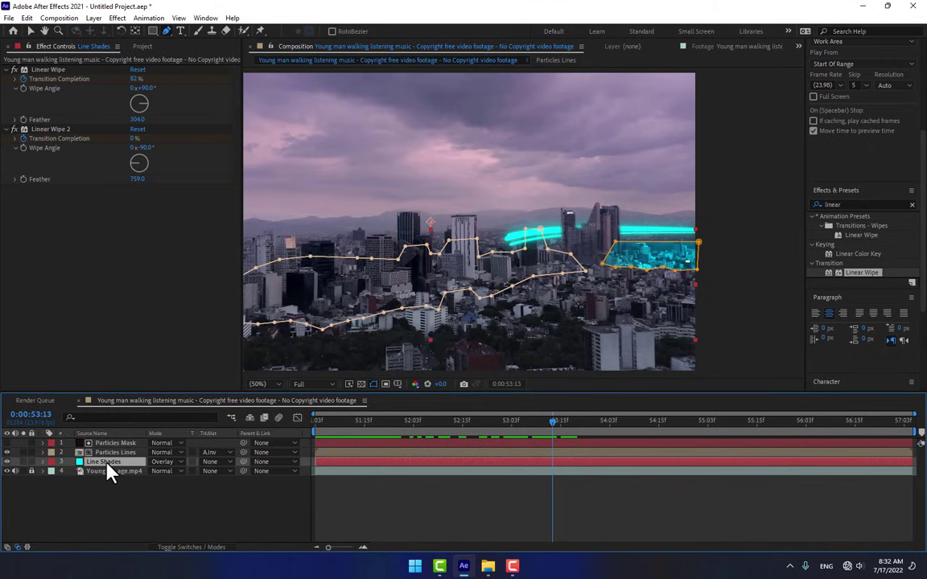
{"action": "key", "text": "m"}
{"action": "key", "text": "m"}
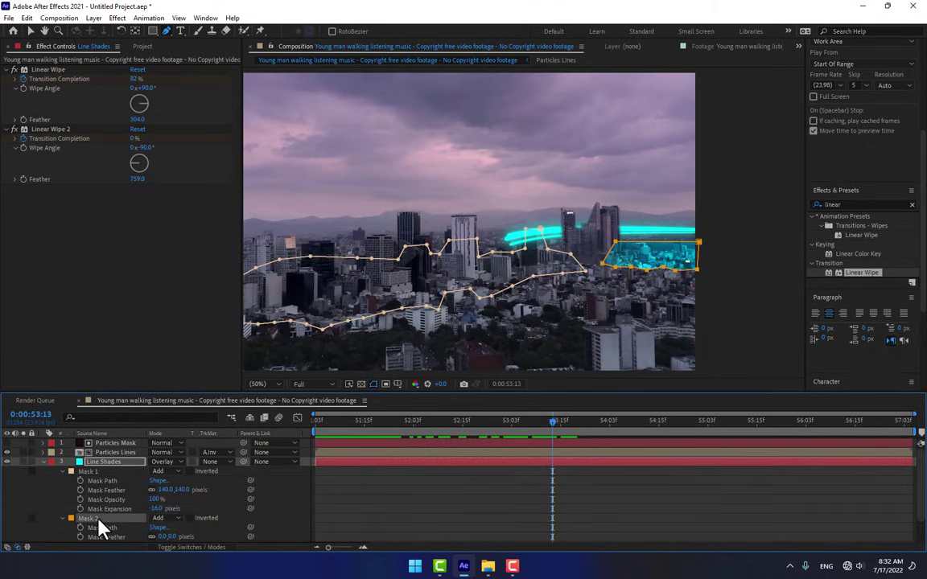
{"action": "scroll", "coordinate": [97, 521], "scroll_direction": "down", "scroll_amount": 1}
{"action": "left_click_drag", "start_coordinate": [168, 509], "coordinate": [199, 520]}
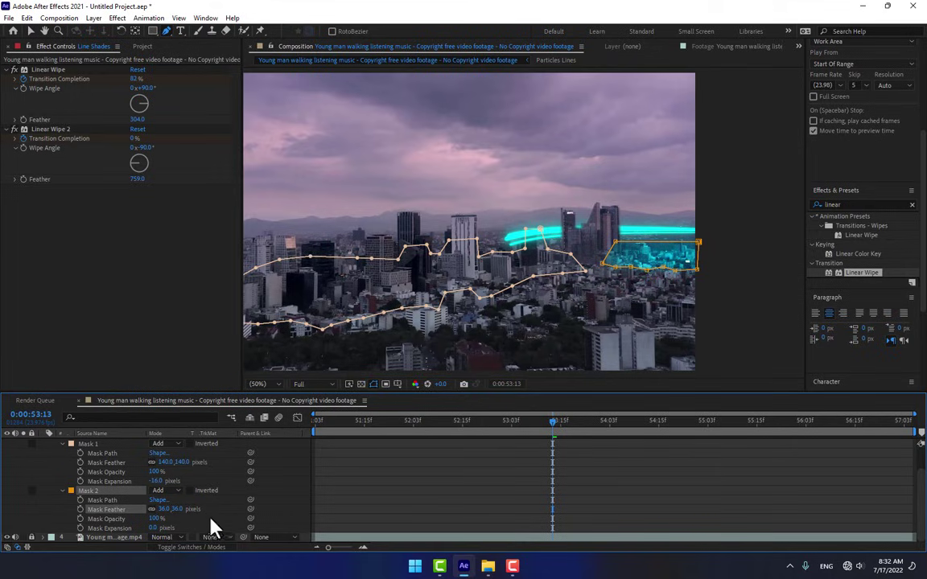
Reveal Line Shades' keyframes and move the first two Linear Wipe Transition Completion keyframes earlier, starting at about 0:00:51:18.
{"action": "left_click", "coordinate": [290, 483]}
{"action": "left_click_drag", "start_coordinate": [369, 431], "coordinate": [327, 432]}
{"action": "scroll", "coordinate": [103, 495], "scroll_direction": "up", "scroll_amount": 2}
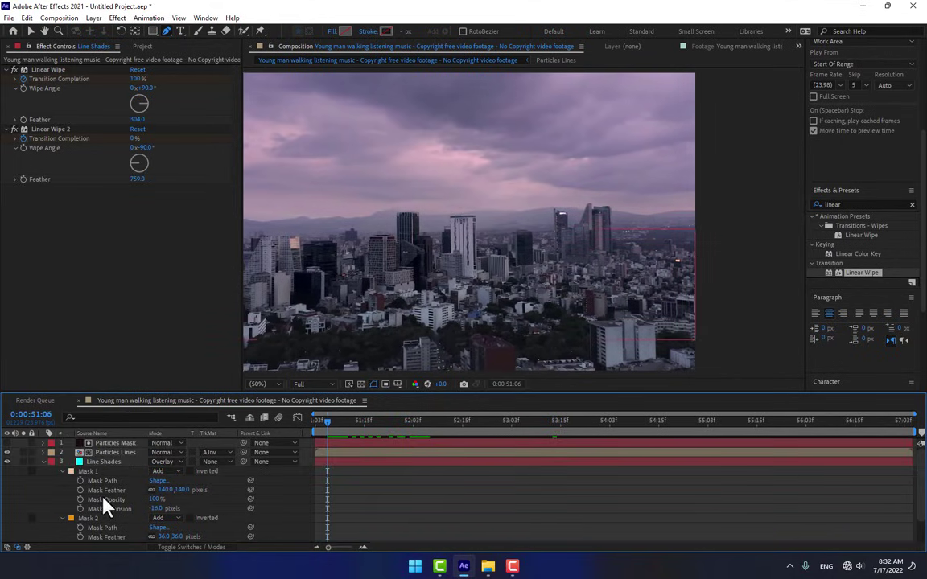
{"action": "left_click", "coordinate": [103, 462]}
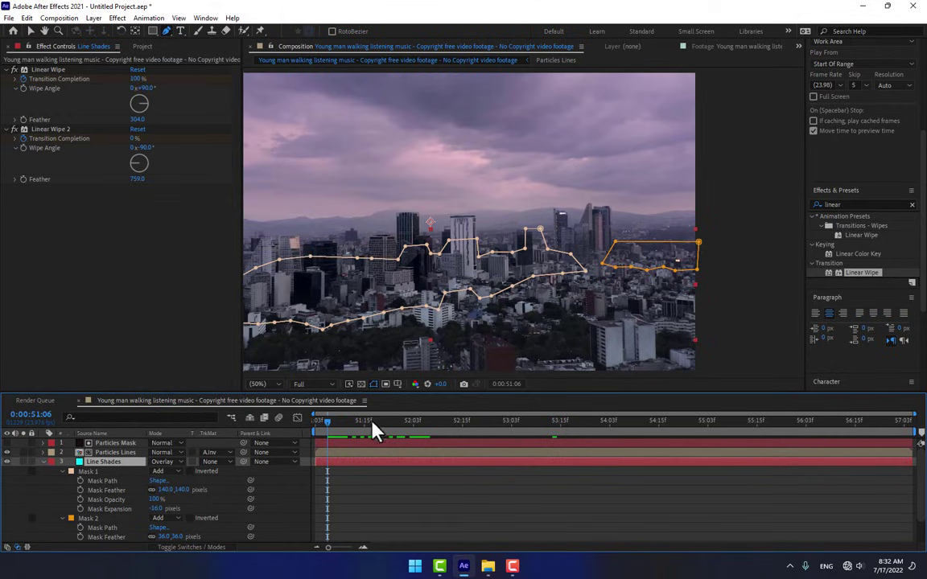
{"action": "left_click_drag", "start_coordinate": [373, 427], "coordinate": [396, 467]}
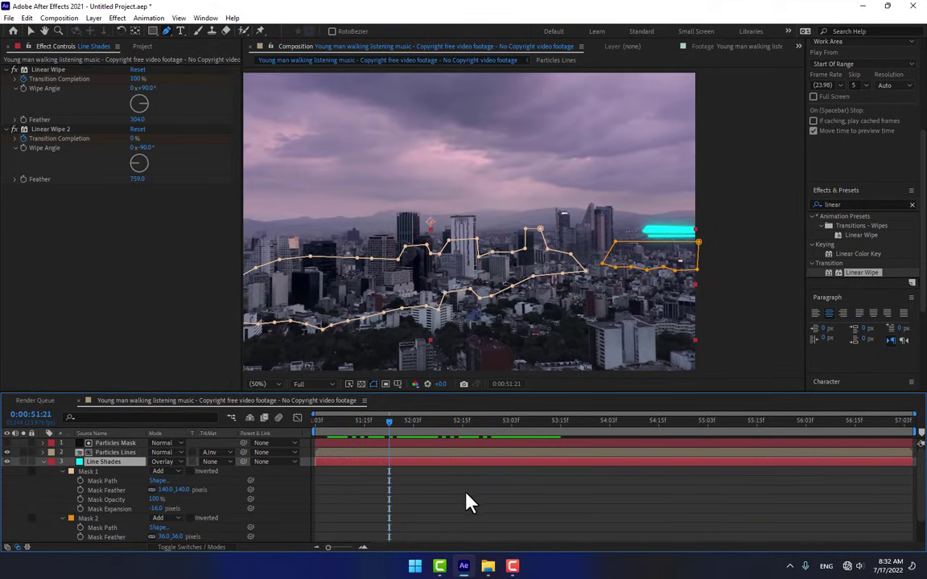
{"action": "key", "text": "u"}
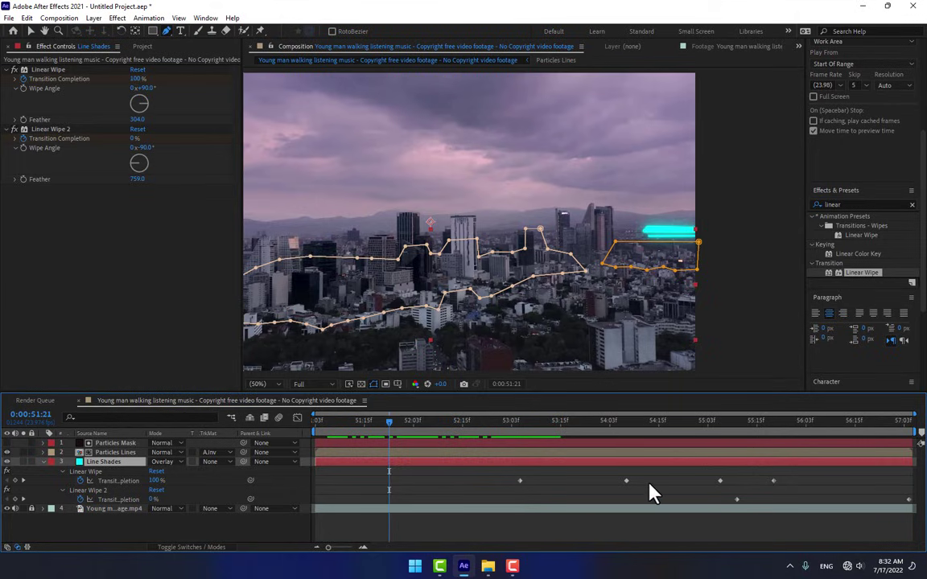
{"action": "left_click_drag", "start_coordinate": [649, 476], "coordinate": [376, 482]}
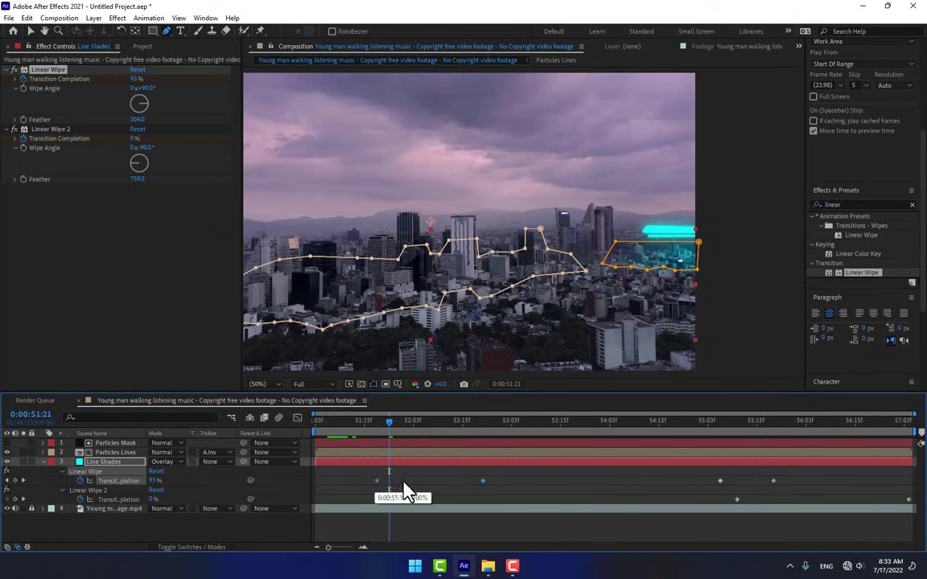
{"action": "left_click", "coordinate": [404, 486]}
Retime the first two Linear Wipe Transition Completion keyframes to about 0:00:51:15 and 0:00:52:15 to match the streak's entry.
{"action": "left_click_drag", "start_coordinate": [376, 424], "coordinate": [356, 426]}
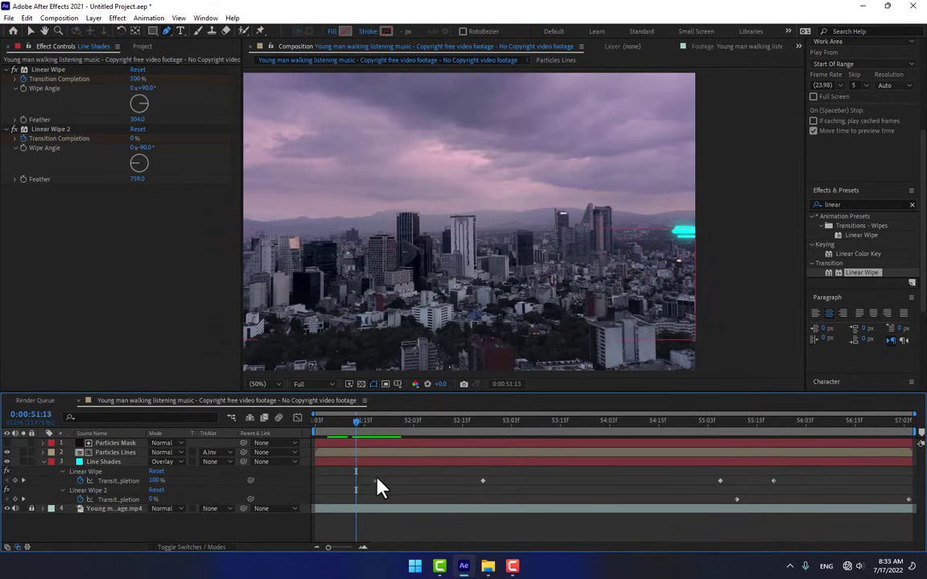
{"action": "left_click_drag", "start_coordinate": [377, 481], "coordinate": [350, 483]}
{"action": "left_click_drag", "start_coordinate": [358, 423], "coordinate": [401, 433]}
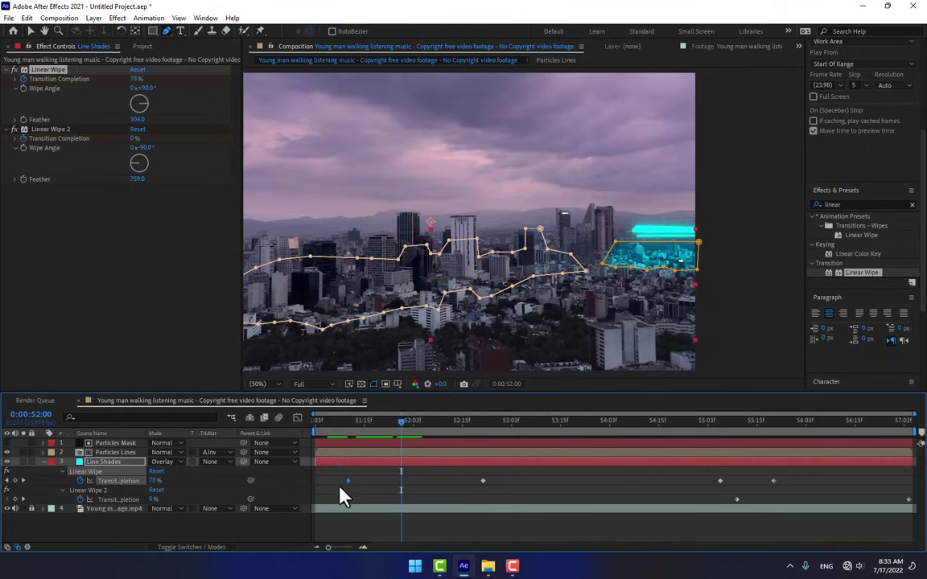
{"action": "left_click_drag", "start_coordinate": [350, 484], "coordinate": [388, 483]}
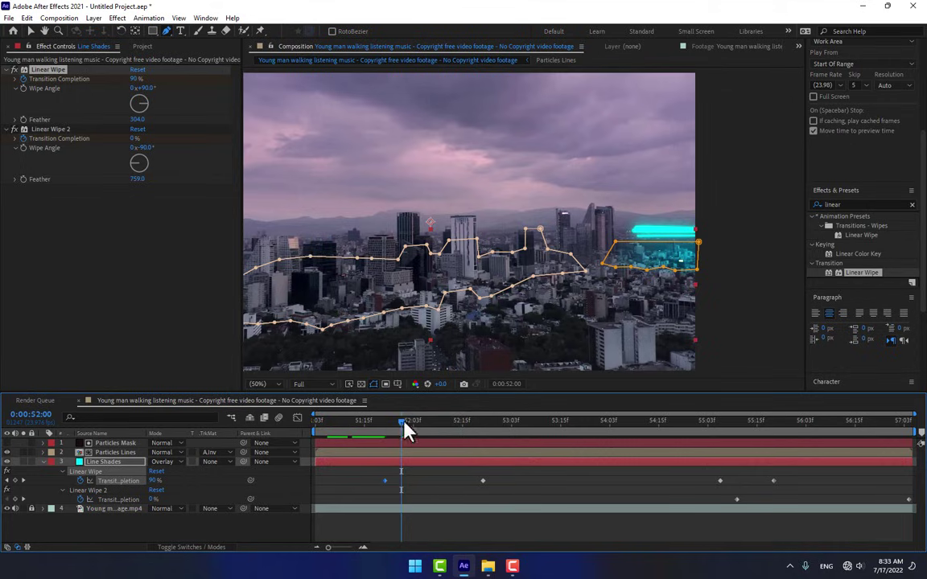
{"action": "left_click_drag", "start_coordinate": [407, 430], "coordinate": [374, 436]}
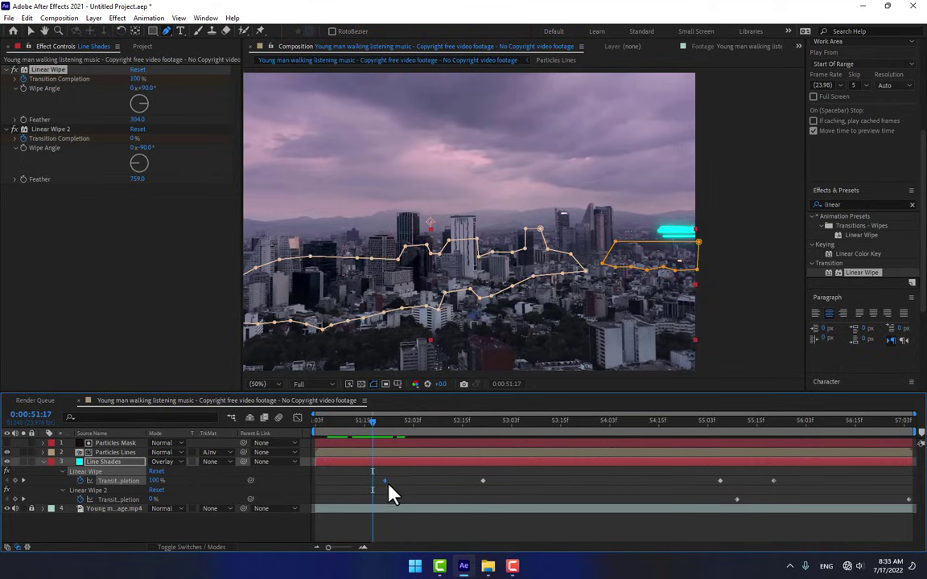
{"action": "left_click_drag", "start_coordinate": [507, 478], "coordinate": [365, 483]}
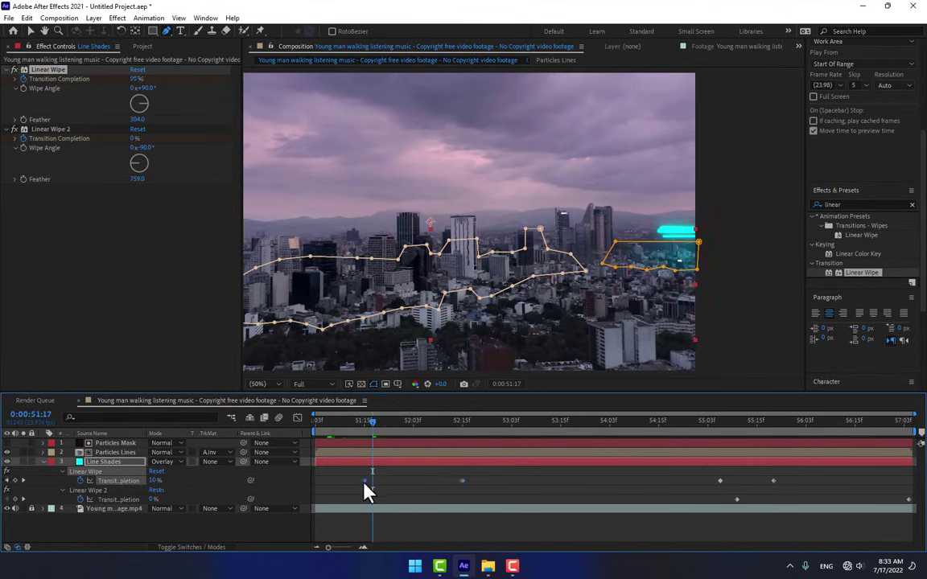
{"action": "left_click", "coordinate": [392, 481]}
Delay the second Linear Wipe Transition Completion keyframe to about 0:00:54:12 so the light follows the streak more slowly.
{"action": "left_click_drag", "start_coordinate": [373, 425], "coordinate": [447, 437]}
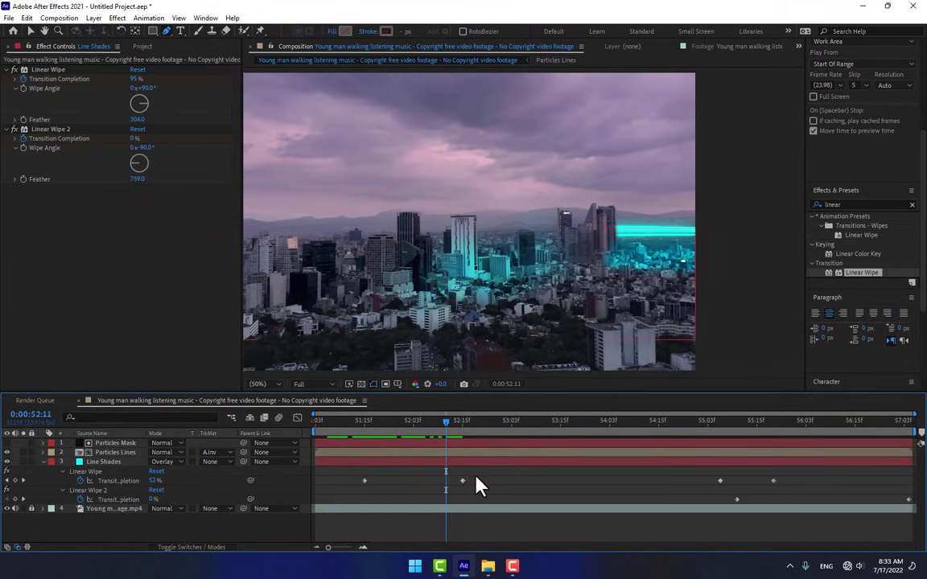
{"action": "left_click_drag", "start_coordinate": [465, 481], "coordinate": [555, 484]}
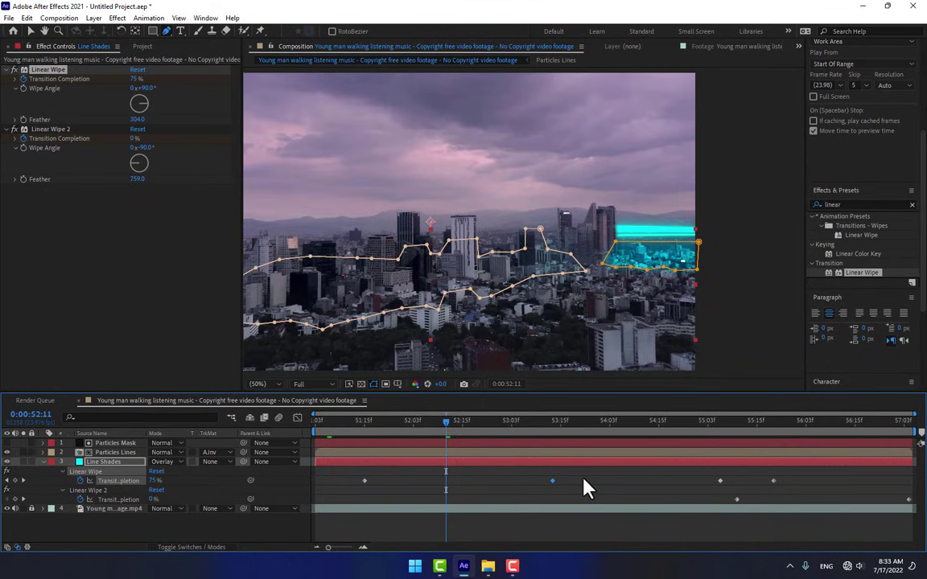
{"action": "left_click", "coordinate": [583, 481]}
{"action": "left_click_drag", "start_coordinate": [455, 446], "coordinate": [520, 435]}
{"action": "left_click_drag", "start_coordinate": [549, 481], "coordinate": [646, 481]}
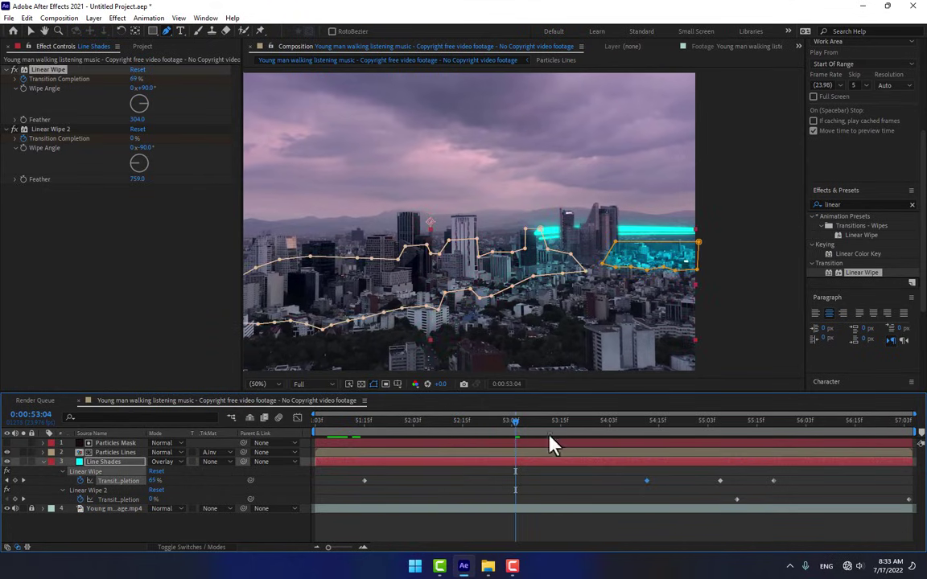
Move Linear Wipe 2's first Transition Completion keyframe earlier to about 0:00:54:22 and check the light's fade-out up to 0:00:56:16.
{"action": "left_click_drag", "start_coordinate": [521, 429], "coordinate": [704, 443]}
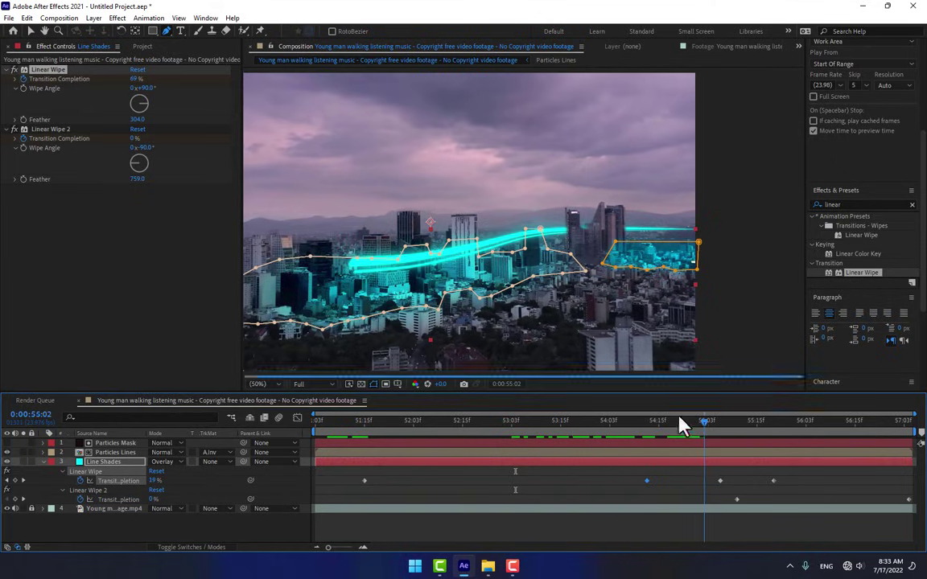
{"action": "key", "text": "comma"}
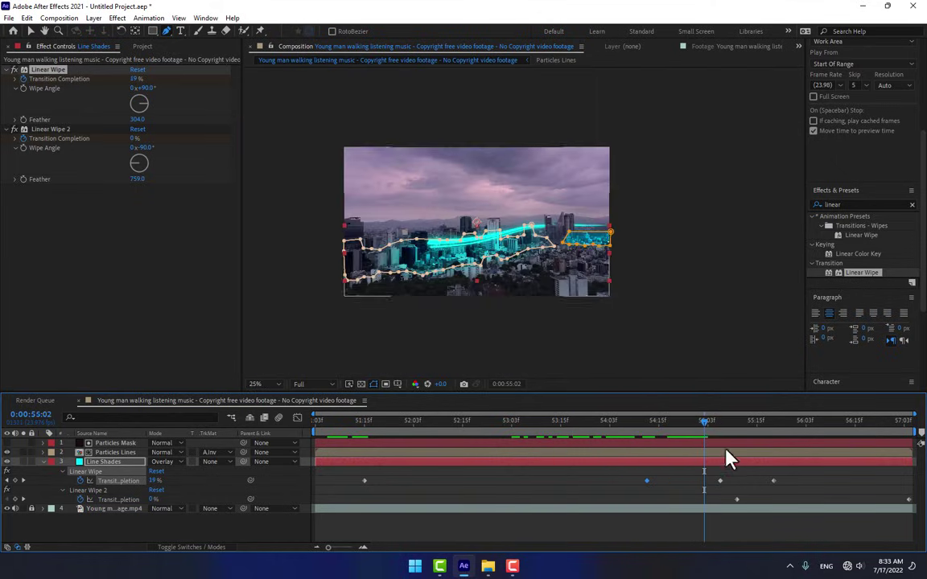
{"action": "left_click_drag", "start_coordinate": [708, 426], "coordinate": [737, 444]}
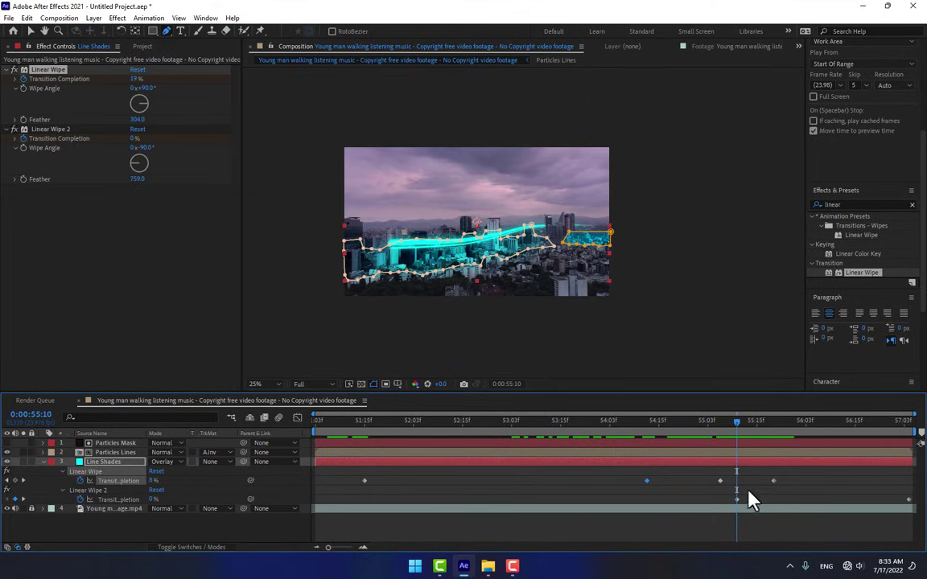
{"action": "left_click_drag", "start_coordinate": [738, 500], "coordinate": [688, 509]}
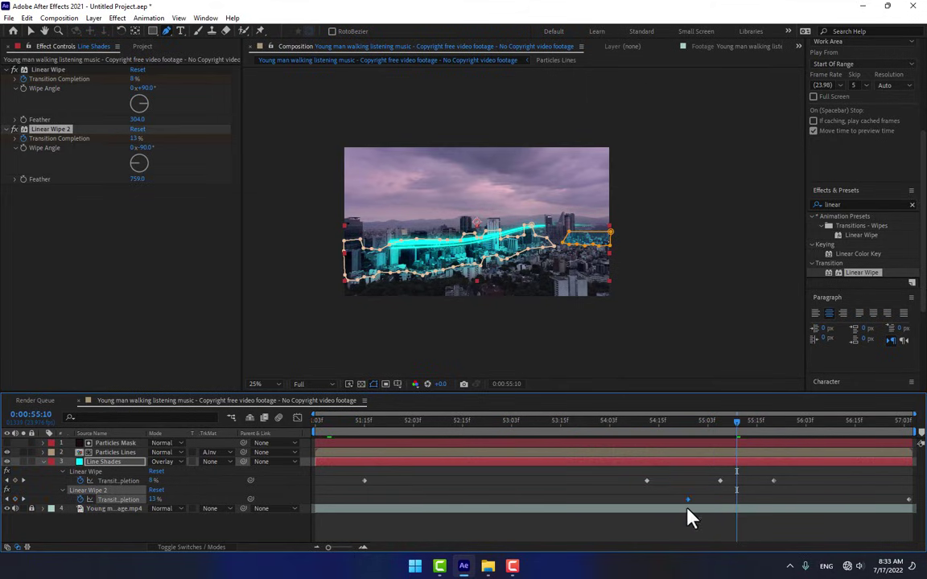
{"action": "left_click_drag", "start_coordinate": [689, 438], "coordinate": [860, 439]}
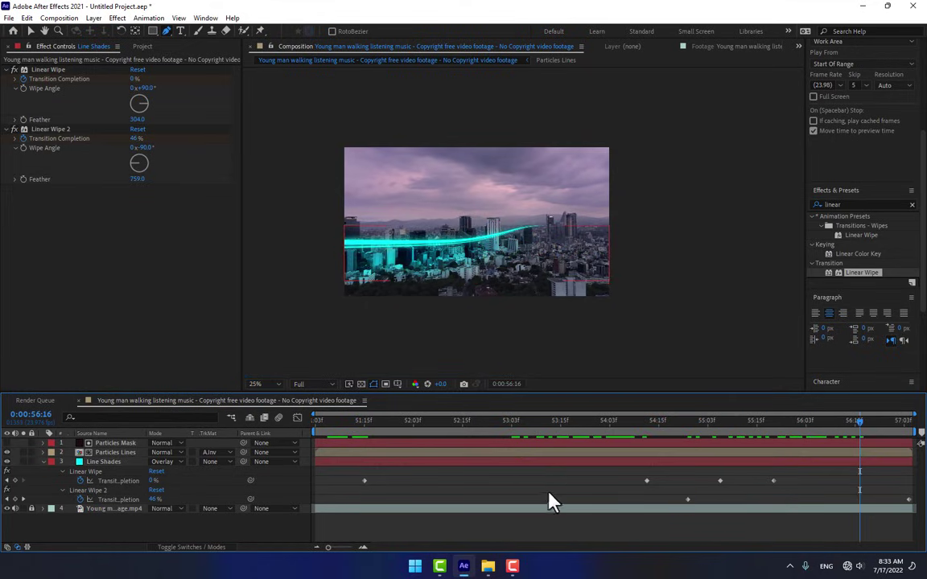
Collapse the Line Shades properties and fit the composition in a taller viewer.
{"action": "left_click", "coordinate": [258, 384]}
{"action": "left_click", "coordinate": [274, 199]}
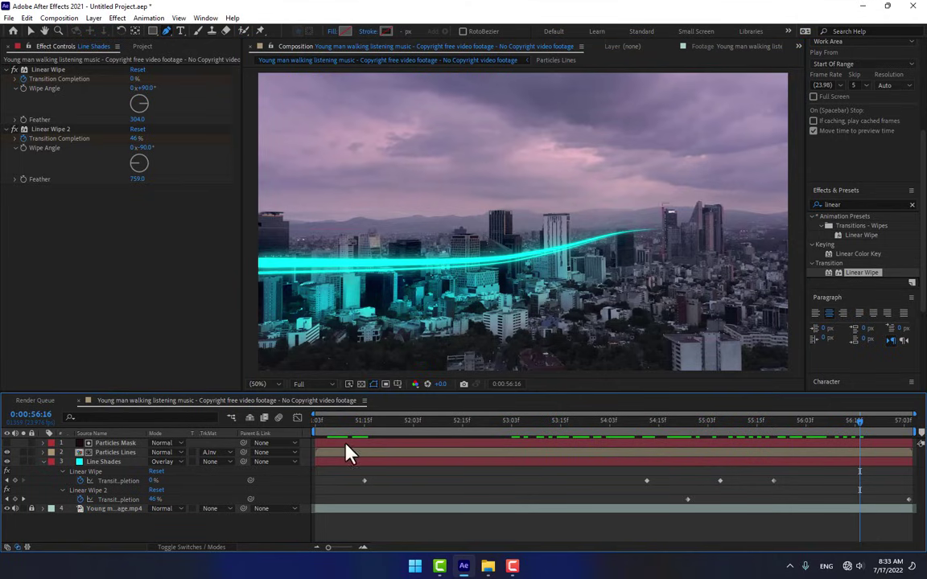
{"action": "left_click", "coordinate": [44, 462]}
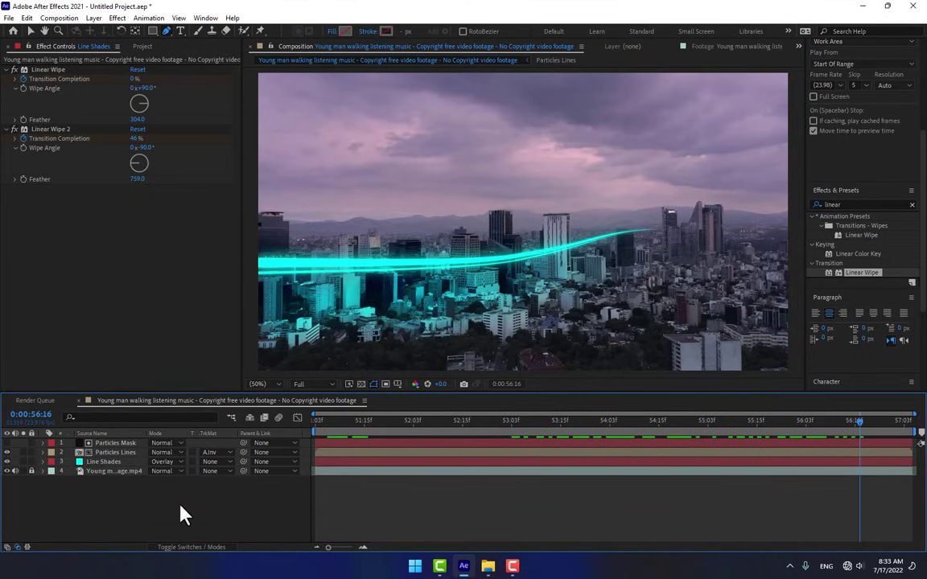
{"action": "left_click_drag", "start_coordinate": [441, 393], "coordinate": [441, 441]}
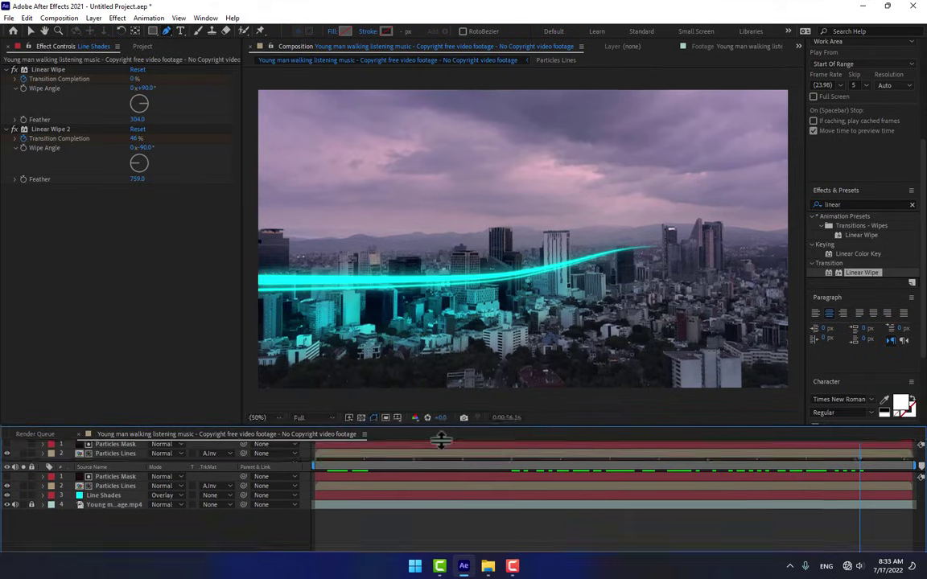
Preview the finished streak and building-light animation, and scrub to 0:00:53:01 to examine the right-hand buildings.
{"action": "scroll", "coordinate": [873, 161], "scroll_direction": "up", "scroll_amount": 4}
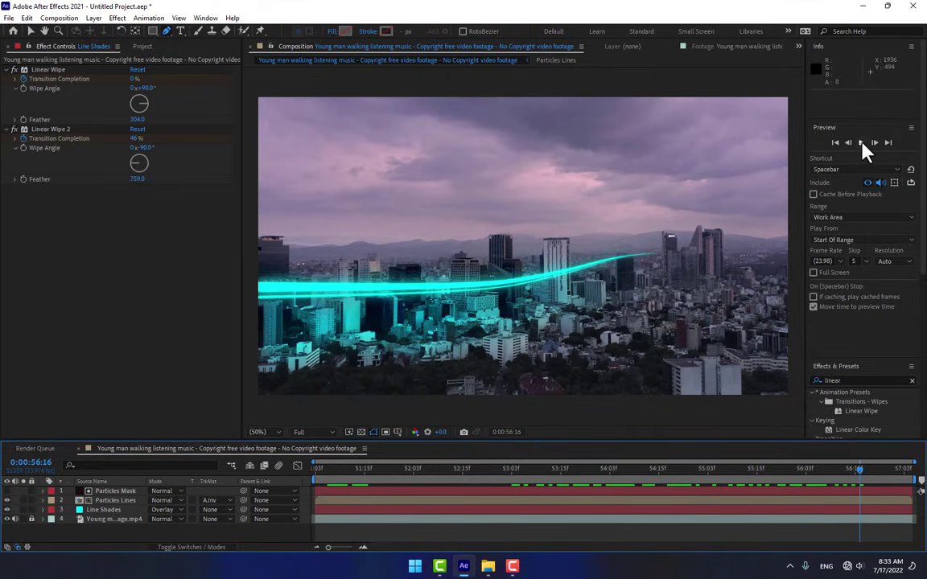
{"action": "left_click", "coordinate": [861, 142]}
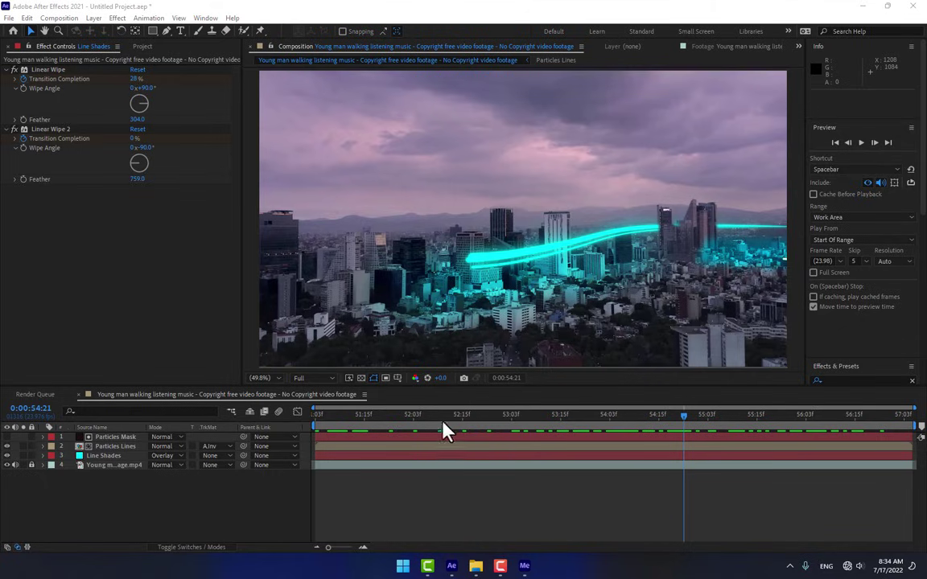
{"action": "mouse_move", "coordinate": [446, 432]}
{"action": "left_mouse_down"}
{"action": "mouse_move", "coordinate": [573, 435]}
{"action": "mouse_move", "coordinate": [453, 431]}
{"action": "mouse_move", "coordinate": [503, 426]}
{"action": "left_mouse_up"}
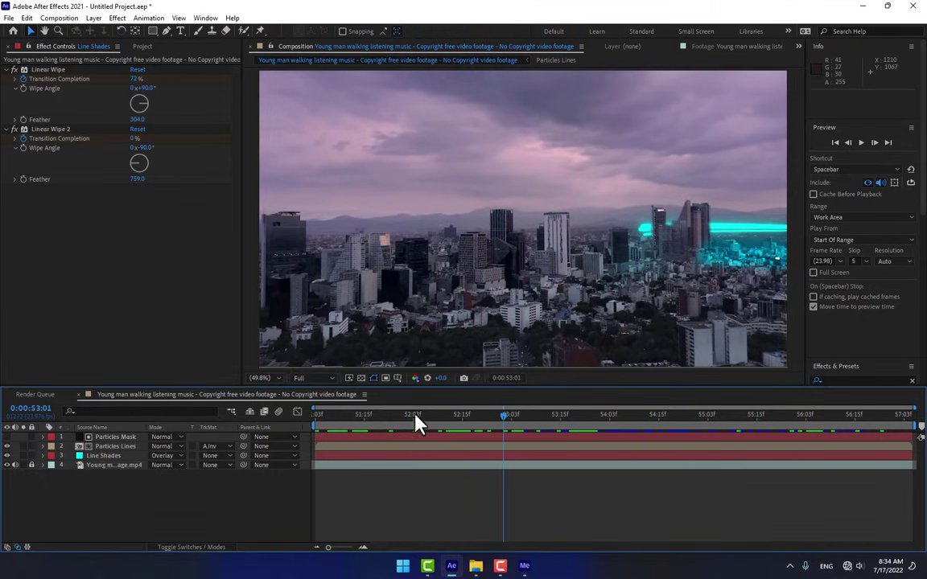
Show the masks of the Line Shades layer and start keyframing Mask 2's Mask Path at 0:00:52:02.
{"action": "left_click", "coordinate": [149, 466]}
{"action": "left_click", "coordinate": [112, 459]}
{"action": "key", "text": "m"}
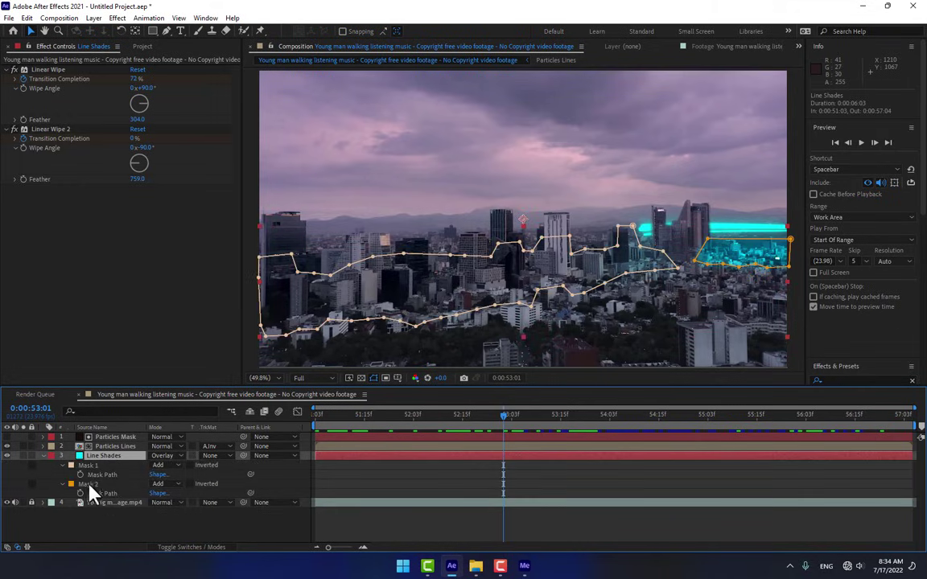
{"action": "left_click", "coordinate": [63, 484]}
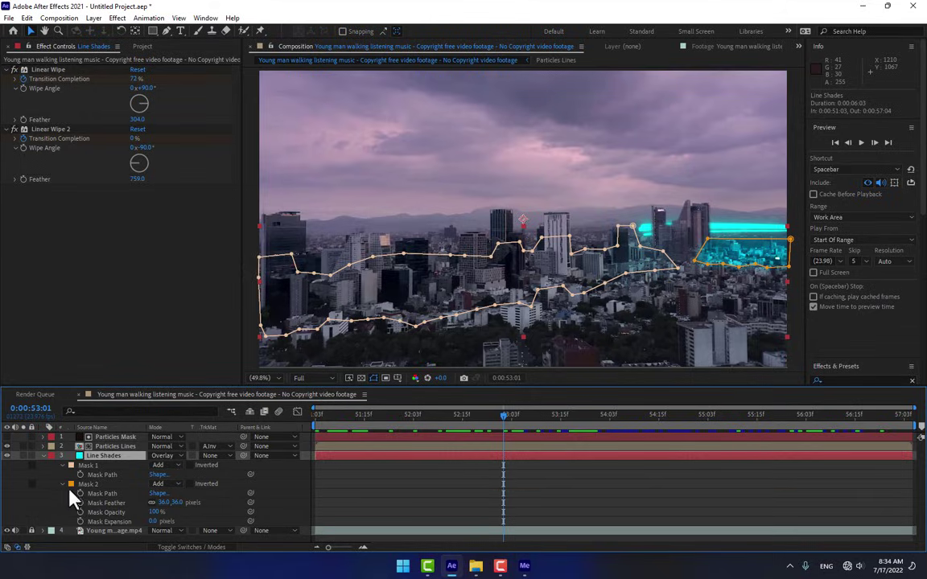
{"action": "left_click_drag", "start_coordinate": [448, 429], "coordinate": [389, 434]}
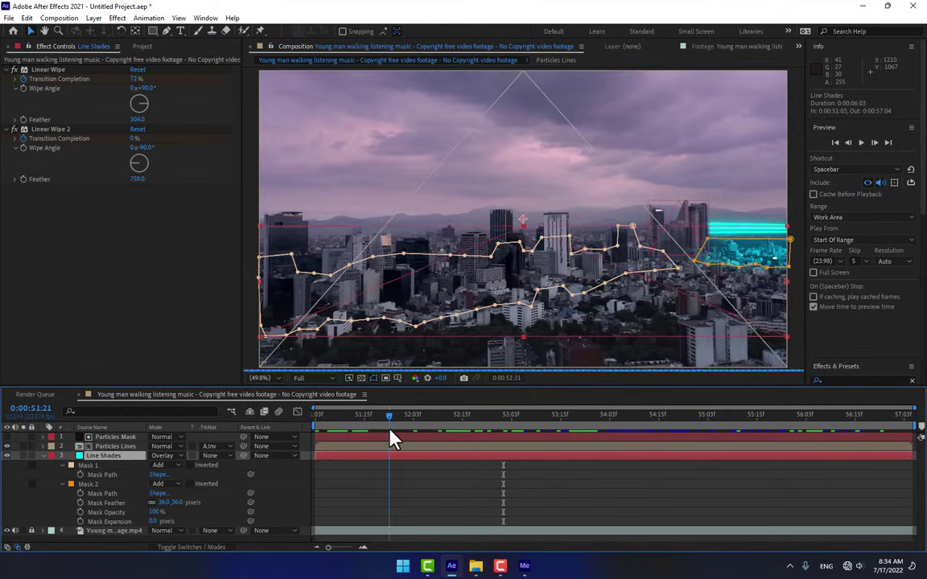
{"action": "key", "text": "ctrl+alt+m"}
{"action": "left_click", "coordinate": [822, 24]}
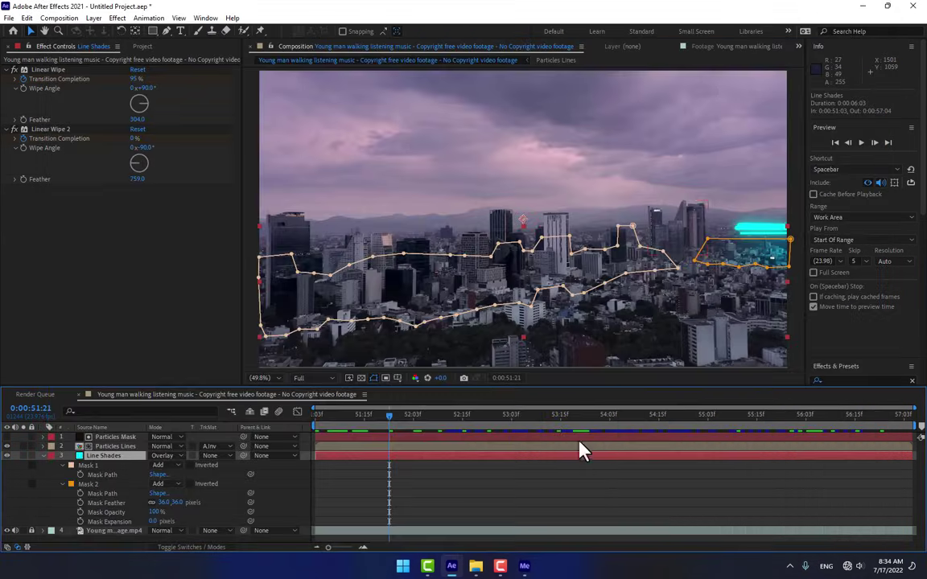
{"action": "left_click_drag", "start_coordinate": [389, 426], "coordinate": [412, 424]}
{"action": "left_click", "coordinate": [80, 495]}
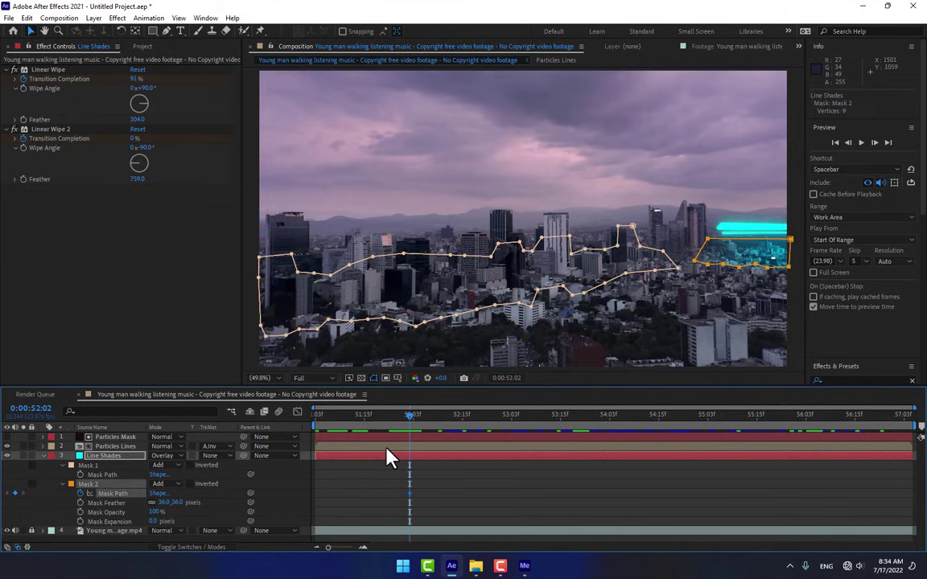
At 0:00:52:14, shift Mask 2 right with the buildings and pull its two left-hand vertices to the tower's right edge.
{"action": "key", "text": "space"}
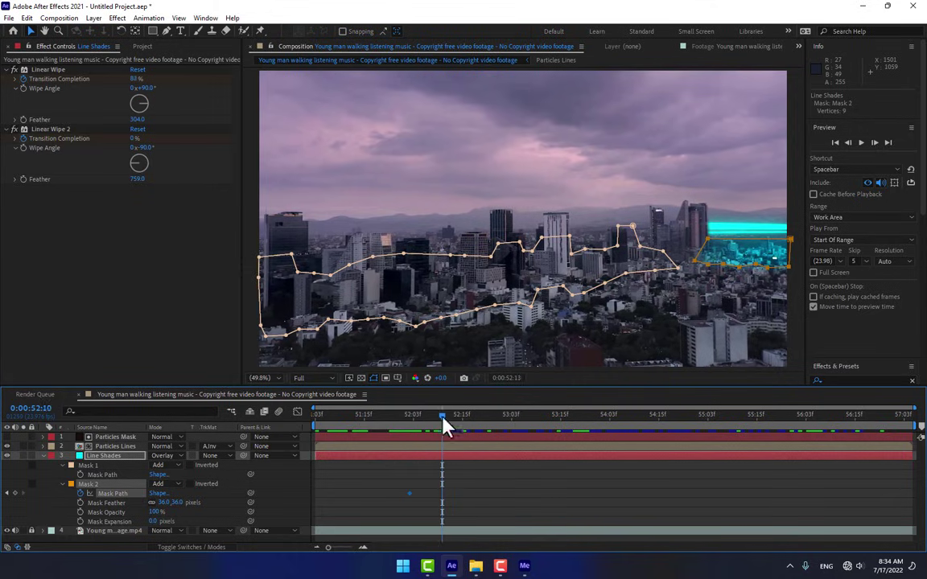
{"action": "key", "text": "Page_Down"}
{"action": "key", "text": "Page_Down"}
{"action": "key", "text": "Page_Down"}
{"action": "key", "text": "Page_Down"}
{"action": "left_click_drag", "start_coordinate": [695, 261], "coordinate": [704, 261]}
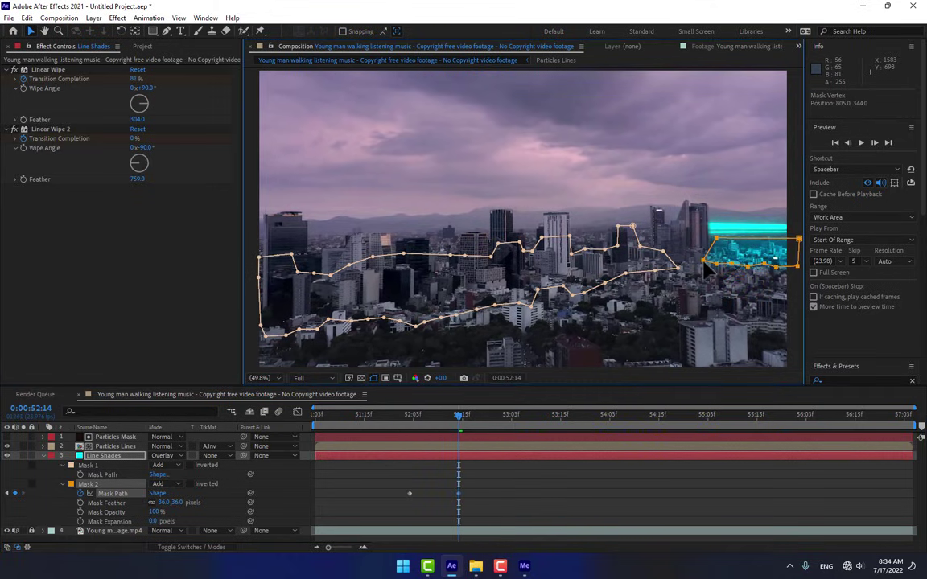
{"action": "left_click", "coordinate": [705, 267]}
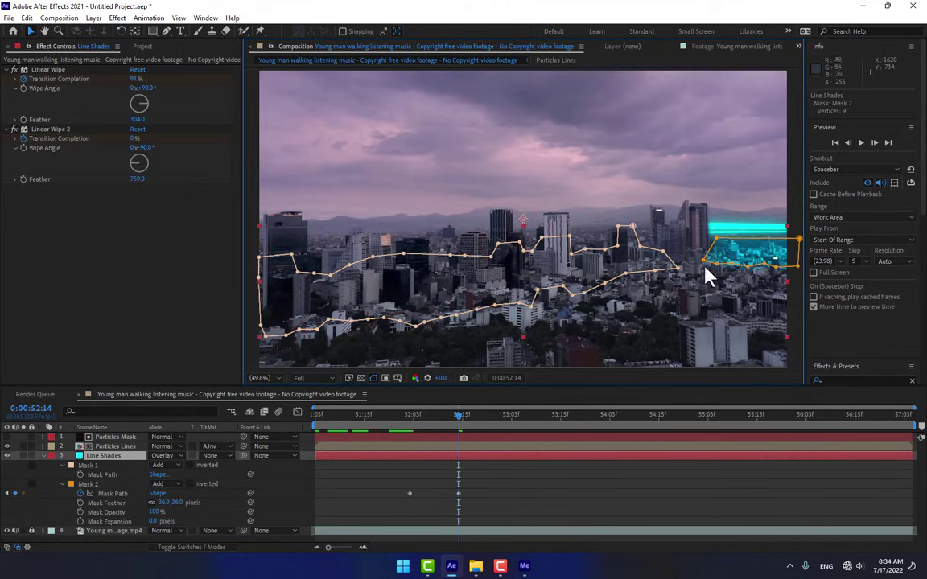
{"action": "left_click_drag", "start_coordinate": [704, 260], "coordinate": [711, 238]}
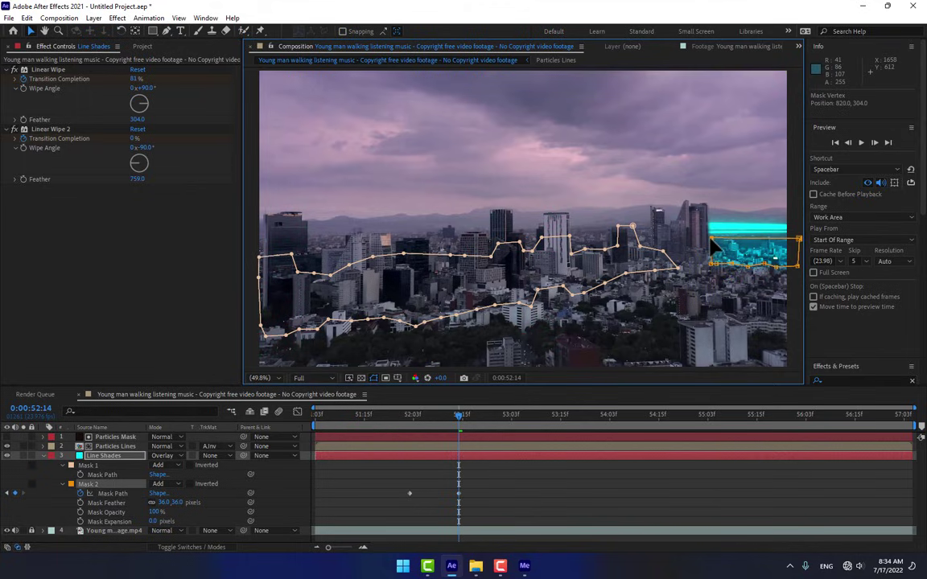
Move the whole Mask 2 path slightly right at 0:00:53:03 to follow the camera movement.
{"action": "key", "text": "Page_Down"}
{"action": "key", "text": "Page_Down"}
{"action": "key", "text": "Page_Down"}
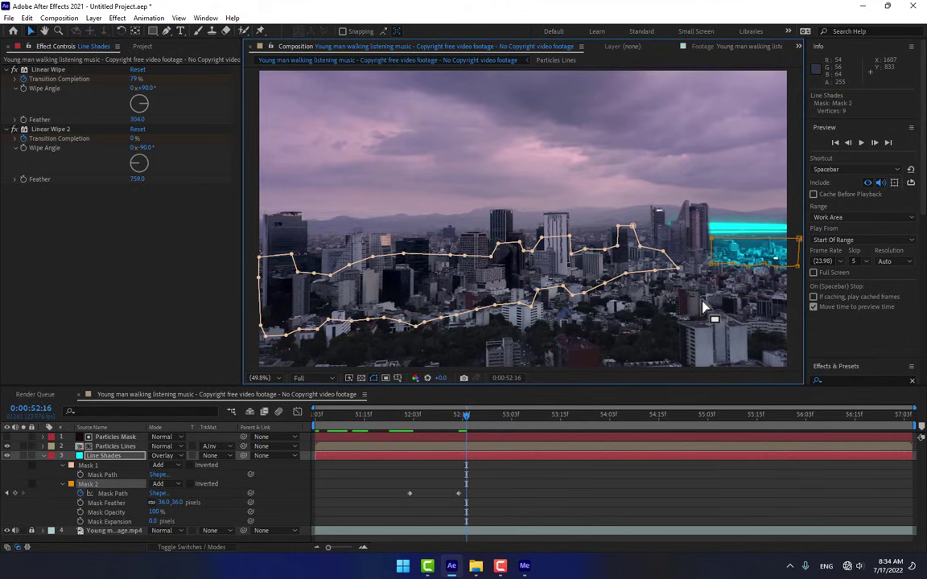
{"action": "left_click", "coordinate": [113, 493]}
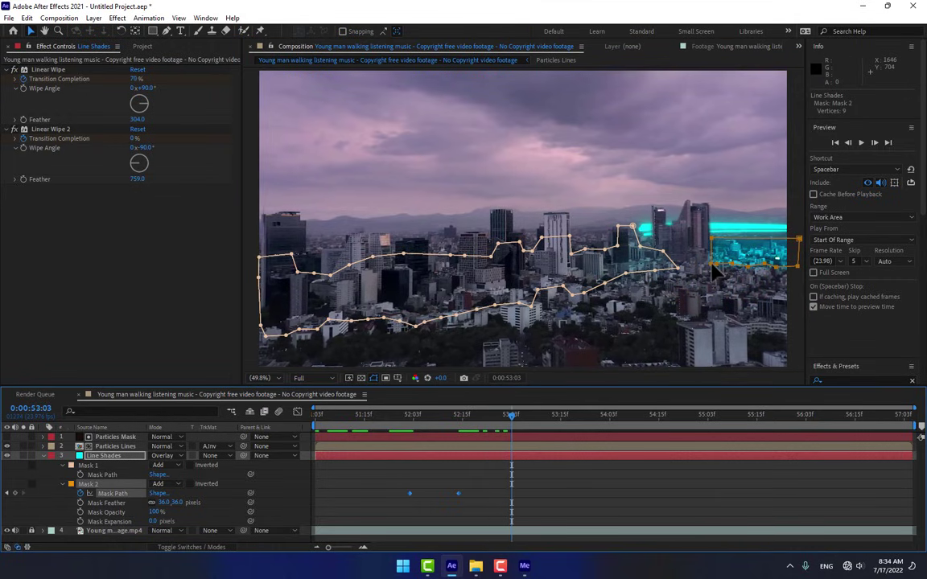
{"action": "left_click_drag", "start_coordinate": [712, 264], "coordinate": [712, 264]}
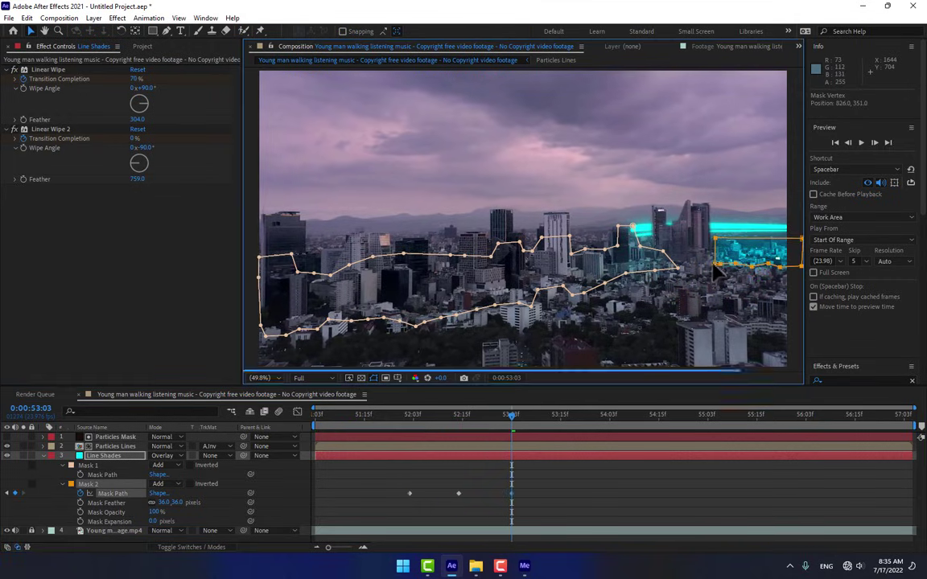
Keep shifting Mask 2 right to follow the buildings, keyframing its path at about 0:00:54:04, 0:00:55:04 and 0:00:56:03.
{"action": "key", "text": "Page_Down"}
{"action": "key", "text": "space"}
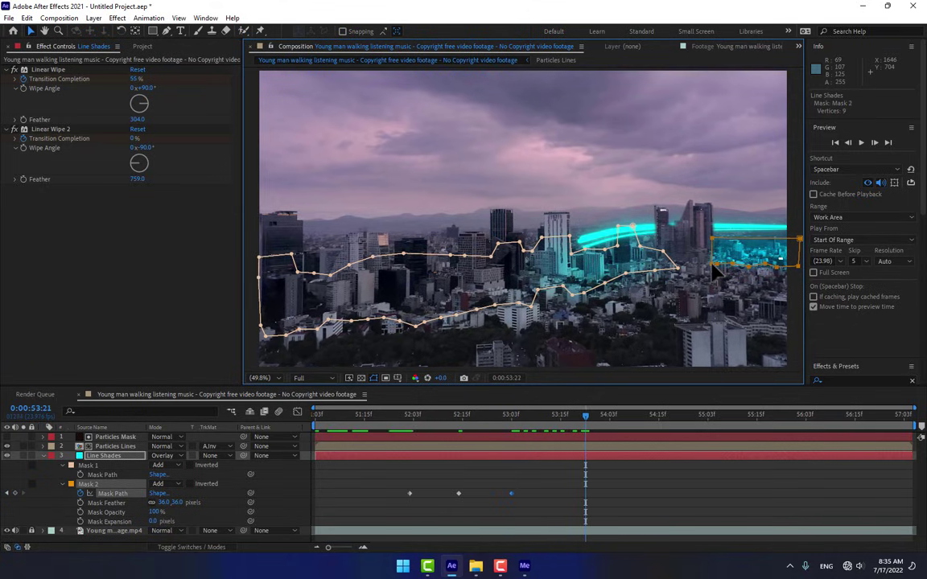
{"action": "left_click_drag", "start_coordinate": [714, 272], "coordinate": [720, 274]}
{"action": "key", "text": "space"}
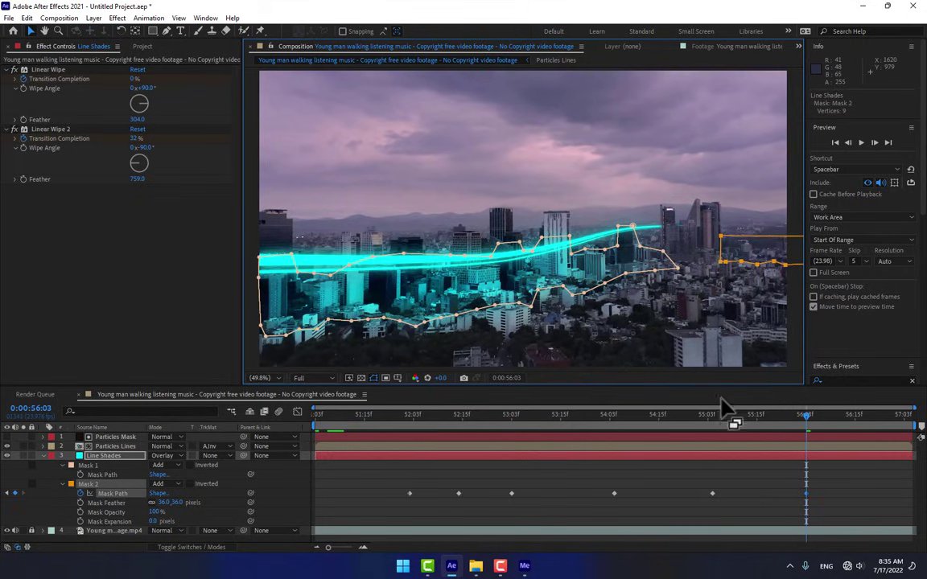
Scrub the composition to check Mask 2's movement and review the rendered Final line.mp4 footage.
{"action": "left_click_drag", "start_coordinate": [725, 412], "coordinate": [787, 417]}
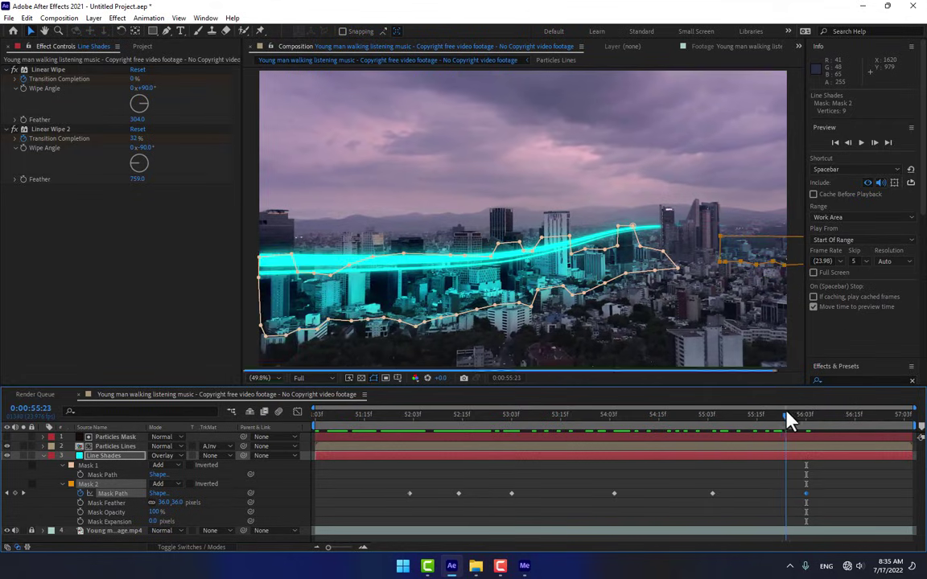
{"action": "left_click", "coordinate": [754, 485]}
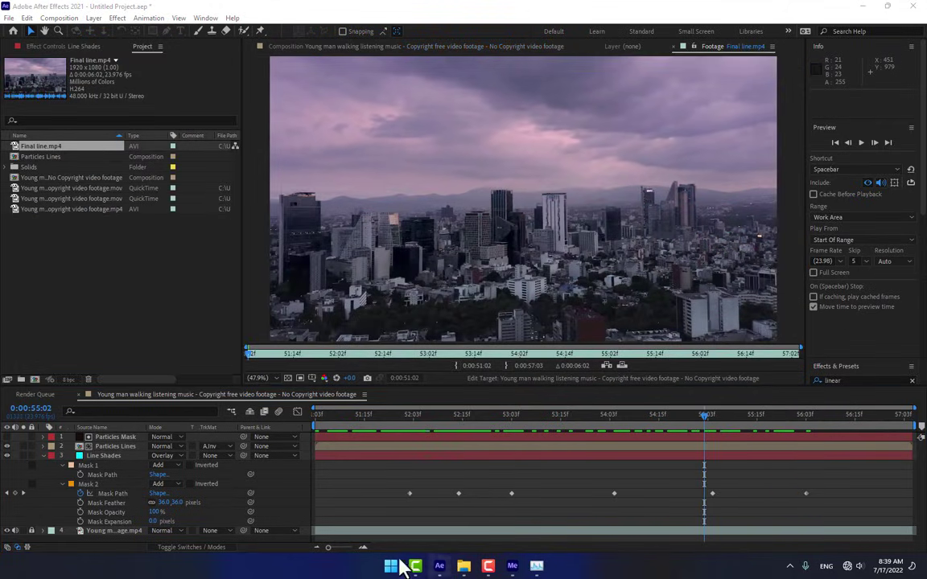
{"action": "left_click", "coordinate": [259, 361]}
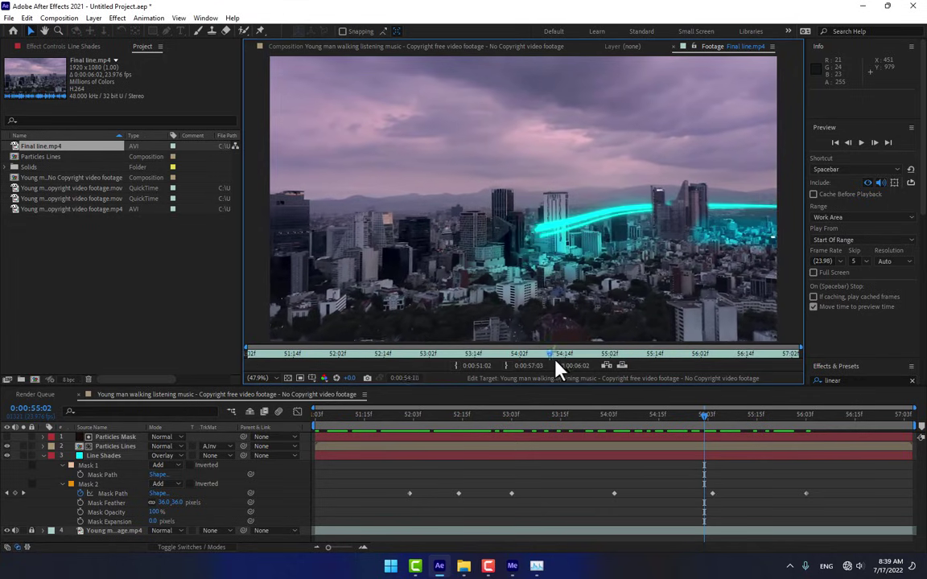